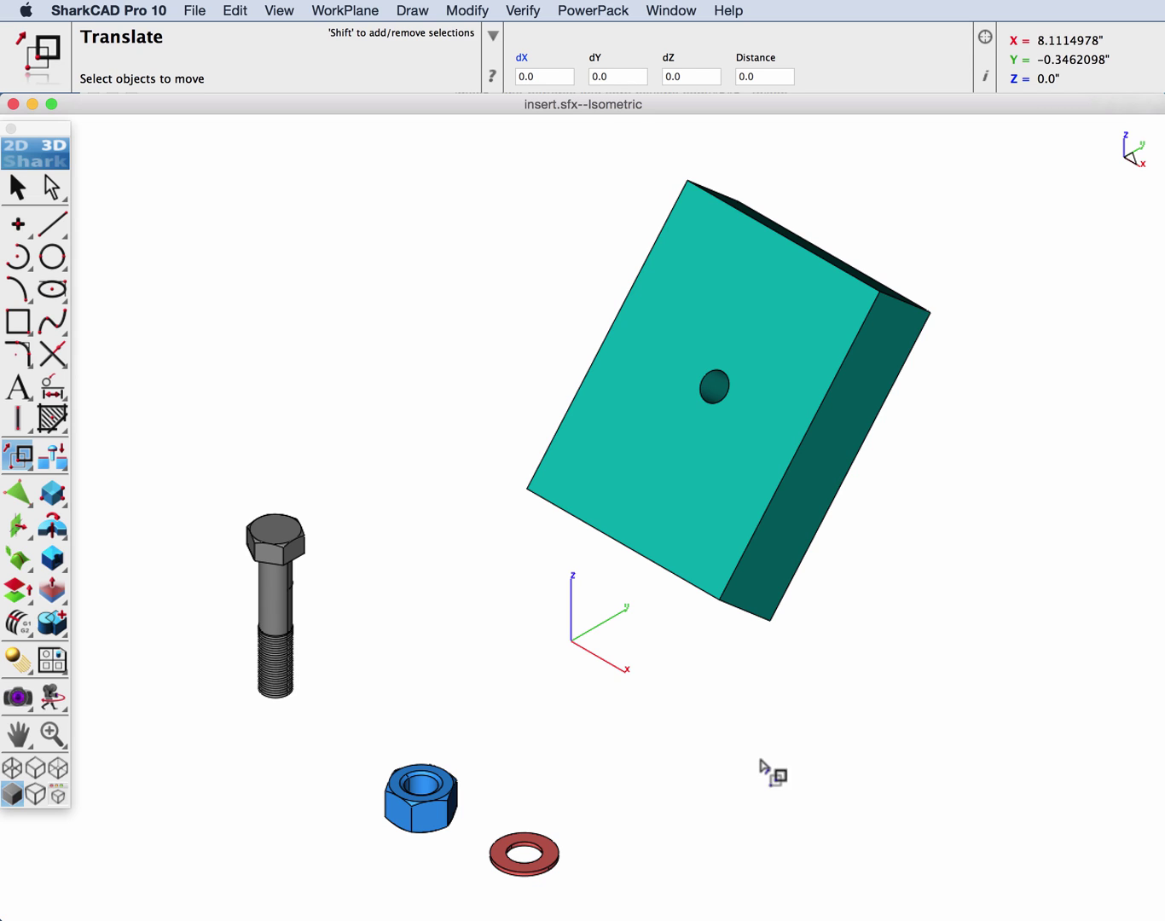
- Float the face alignment tools as a palette and start the last Insert Face variant
{"action": "left_click", "coordinate": [50, 460]}
{"action": "left_click_drag", "start_coordinate": [51, 463], "coordinate": [119, 167]}
{"action": "left_click", "coordinate": [220, 206]}
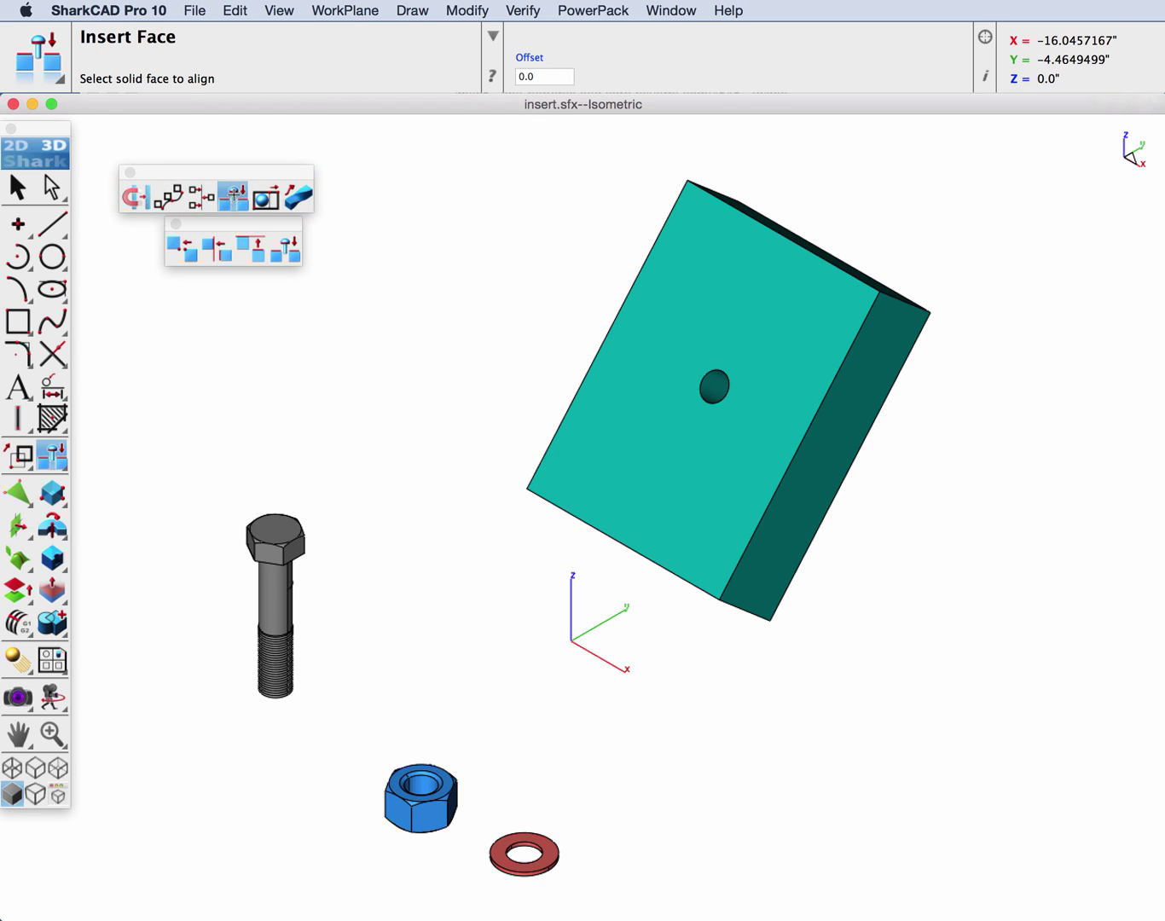
{"action": "left_click", "coordinate": [235, 196]}
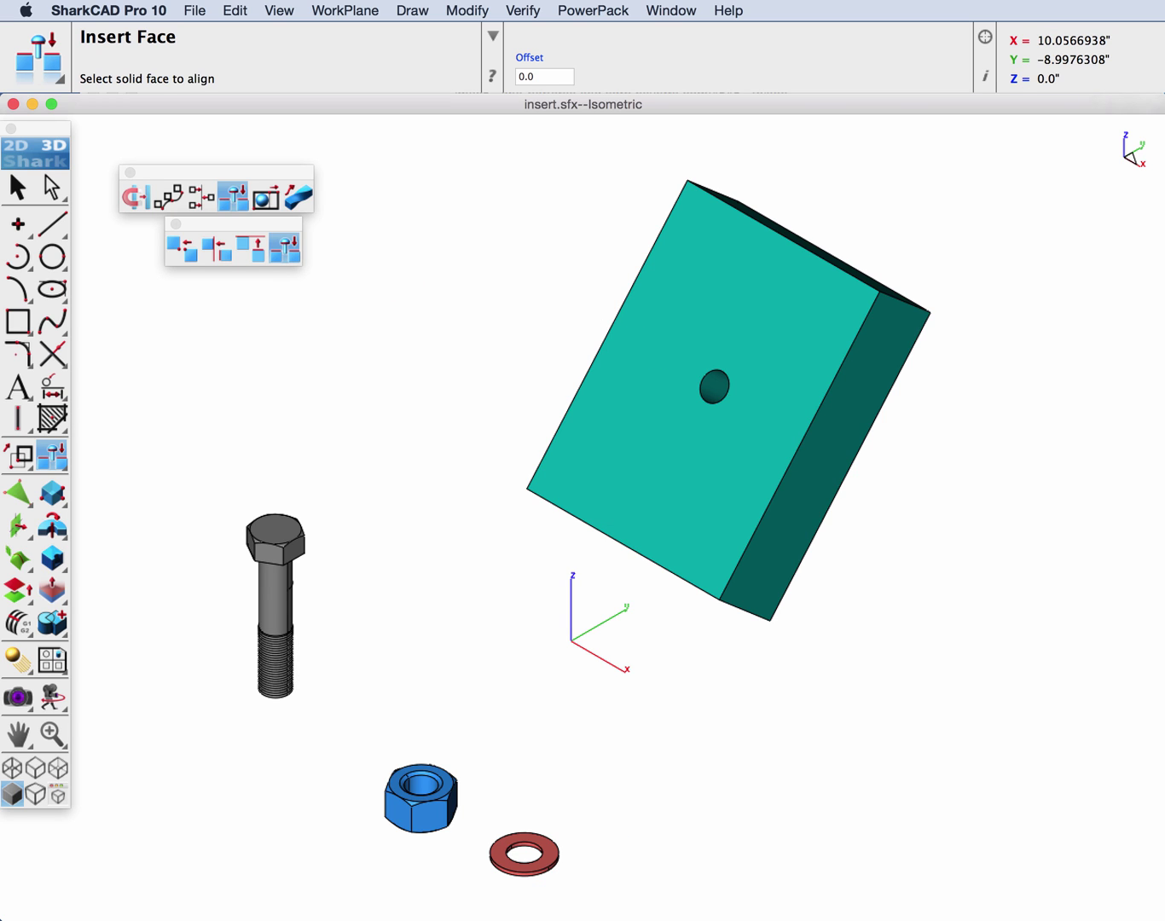
- Align the red washer's inner face with the block's hole face
{"action": "scroll", "coordinate": [522, 873], "scroll_direction": "up", "scroll_amount": 10}
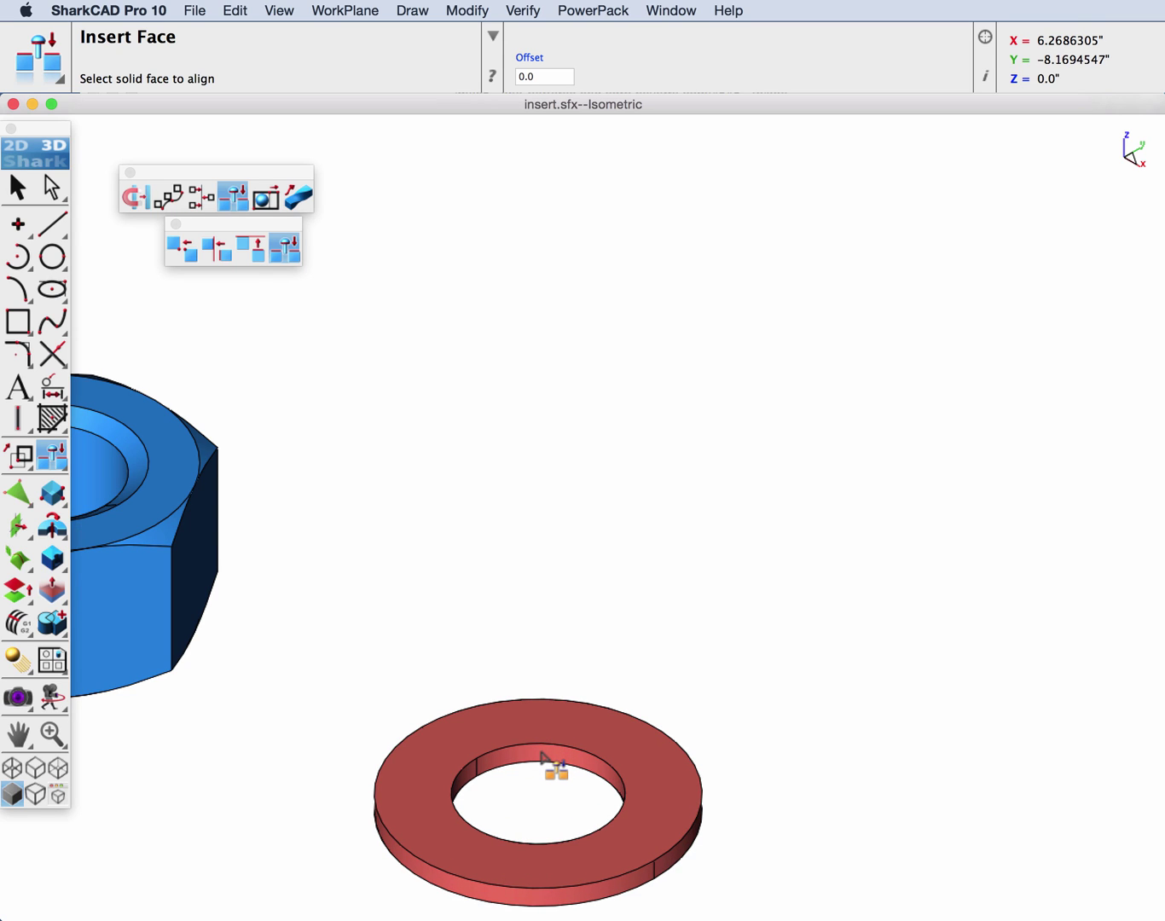
{"action": "left_click", "coordinate": [544, 757]}
{"action": "left_click", "coordinate": [574, 757]}
{"action": "scroll", "coordinate": [575, 759], "scroll_direction": "down", "scroll_amount": 3}
{"action": "scroll", "coordinate": [573, 757], "scroll_direction": "down", "scroll_amount": 6}
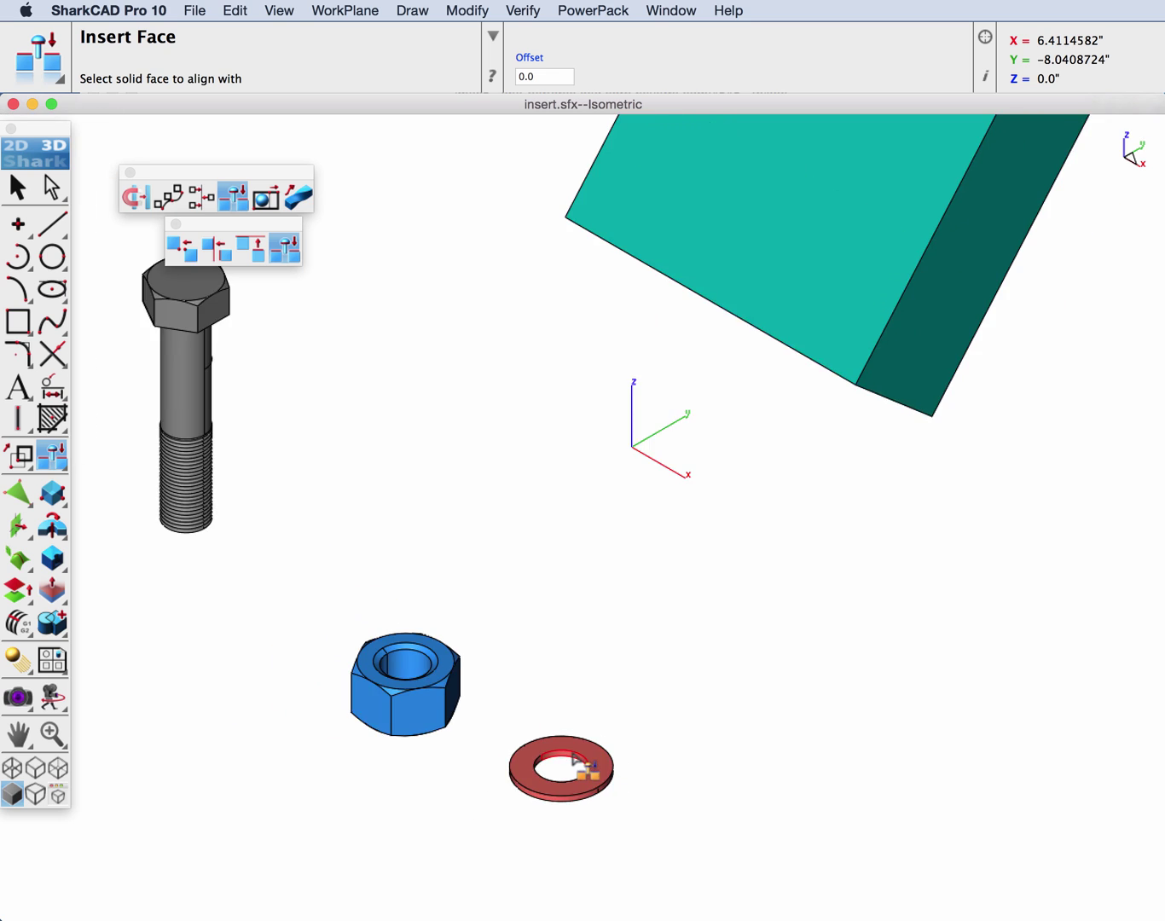
{"action": "scroll", "coordinate": [769, 245], "scroll_direction": "up", "scroll_amount": 5}
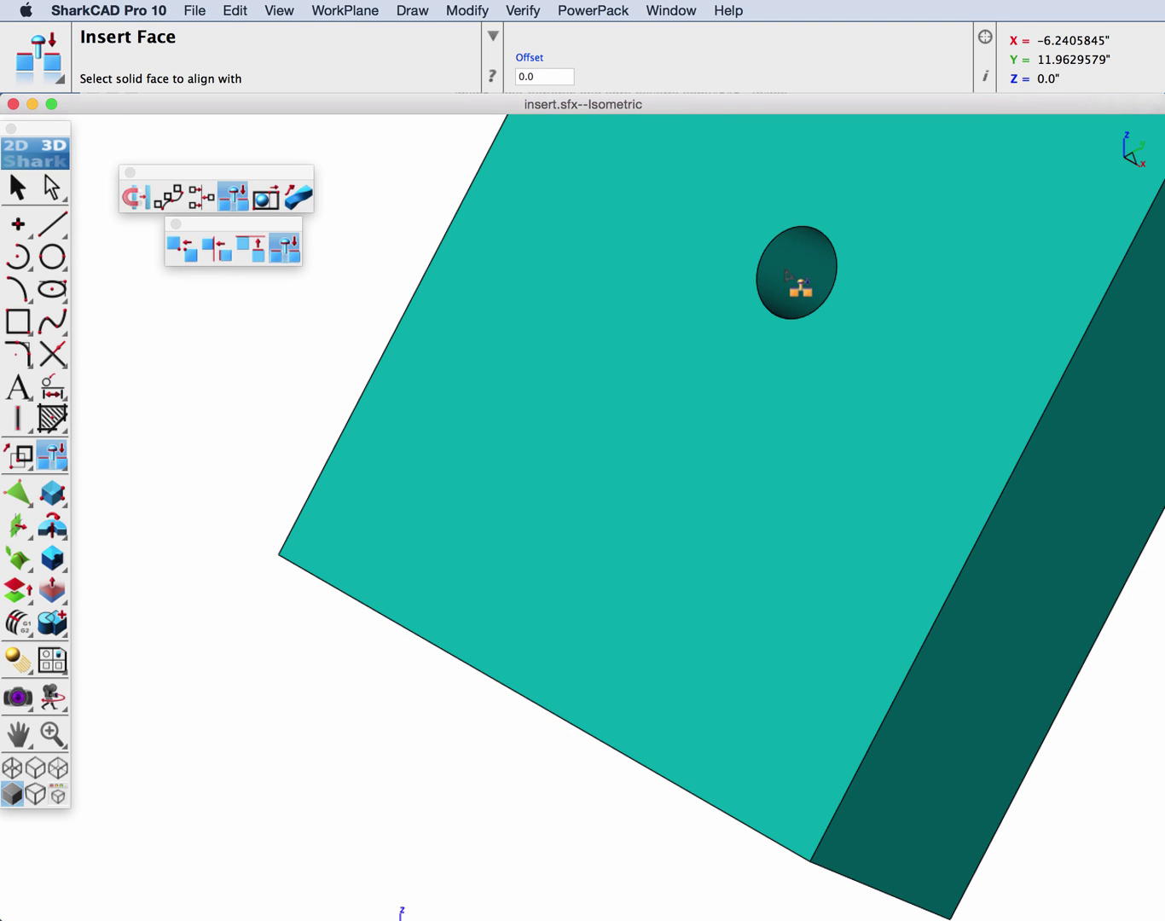
{"action": "left_click", "coordinate": [786, 274]}
{"action": "left_click", "coordinate": [821, 269]}
{"action": "scroll", "coordinate": [725, 318], "scroll_direction": "down", "scroll_amount": 4}
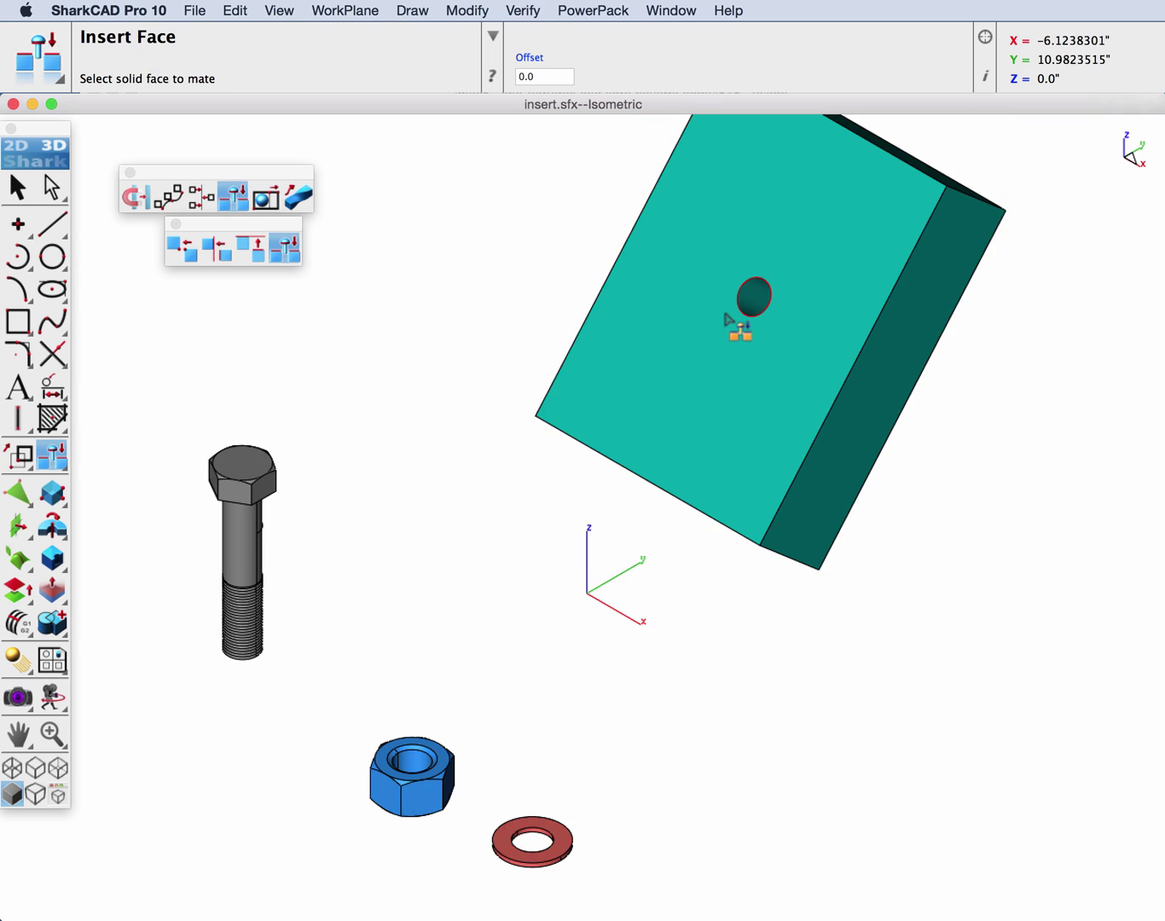
{"action": "scroll", "coordinate": [505, 870], "scroll_direction": "up", "scroll_amount": 3}
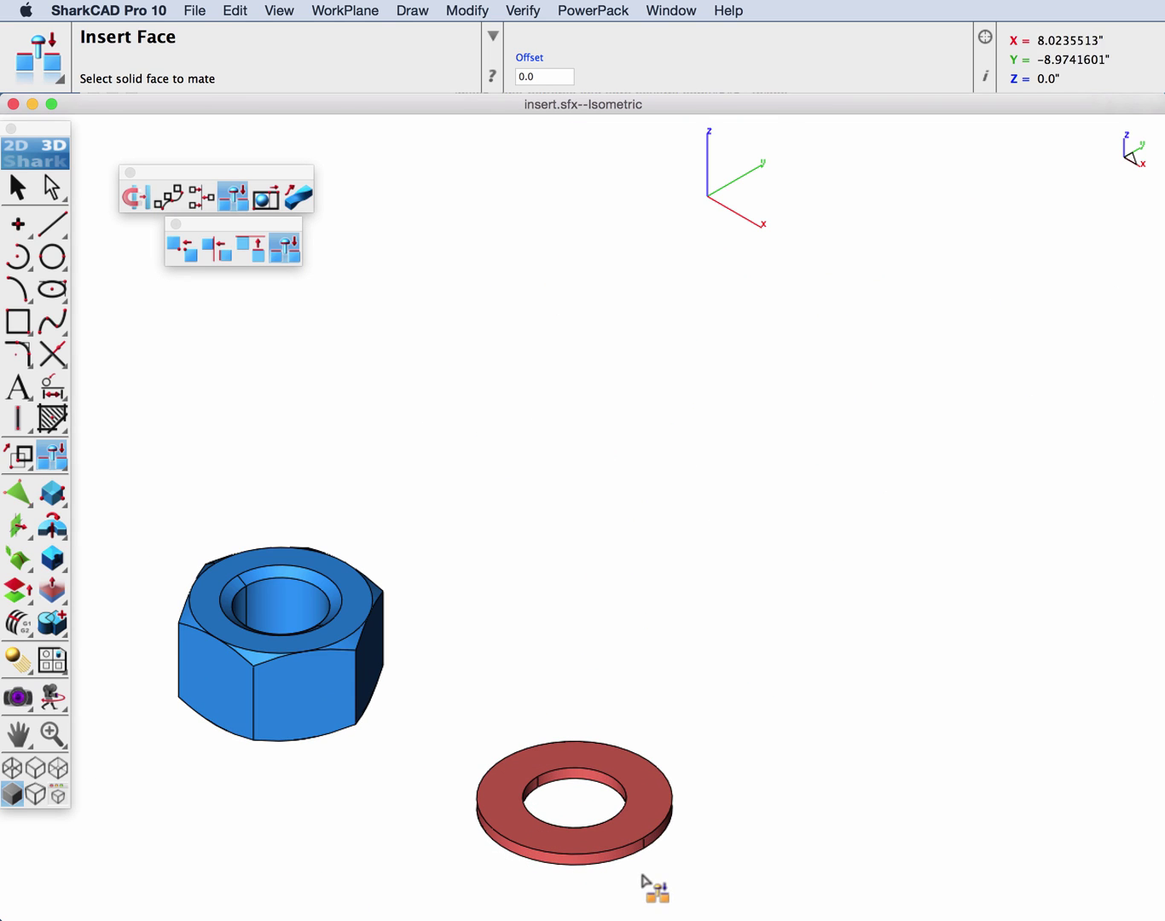
- Mate the washer's flat face to the block's Face 4, seating it over the hole
{"action": "left_click", "coordinate": [631, 829]}
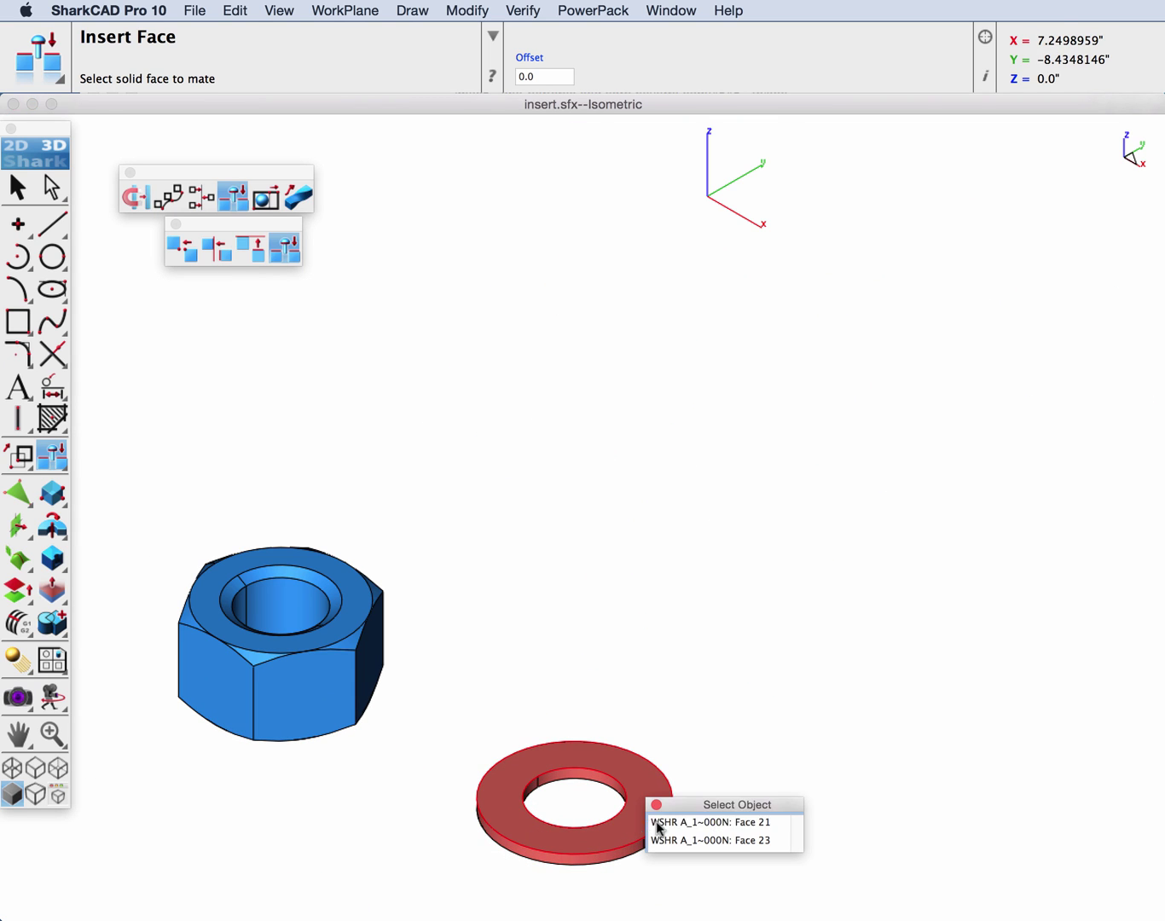
{"action": "left_click", "coordinate": [665, 822]}
{"action": "scroll", "coordinate": [667, 829], "scroll_direction": "down", "scroll_amount": 3}
{"action": "scroll", "coordinate": [666, 827], "scroll_direction": "down", "scroll_amount": 1}
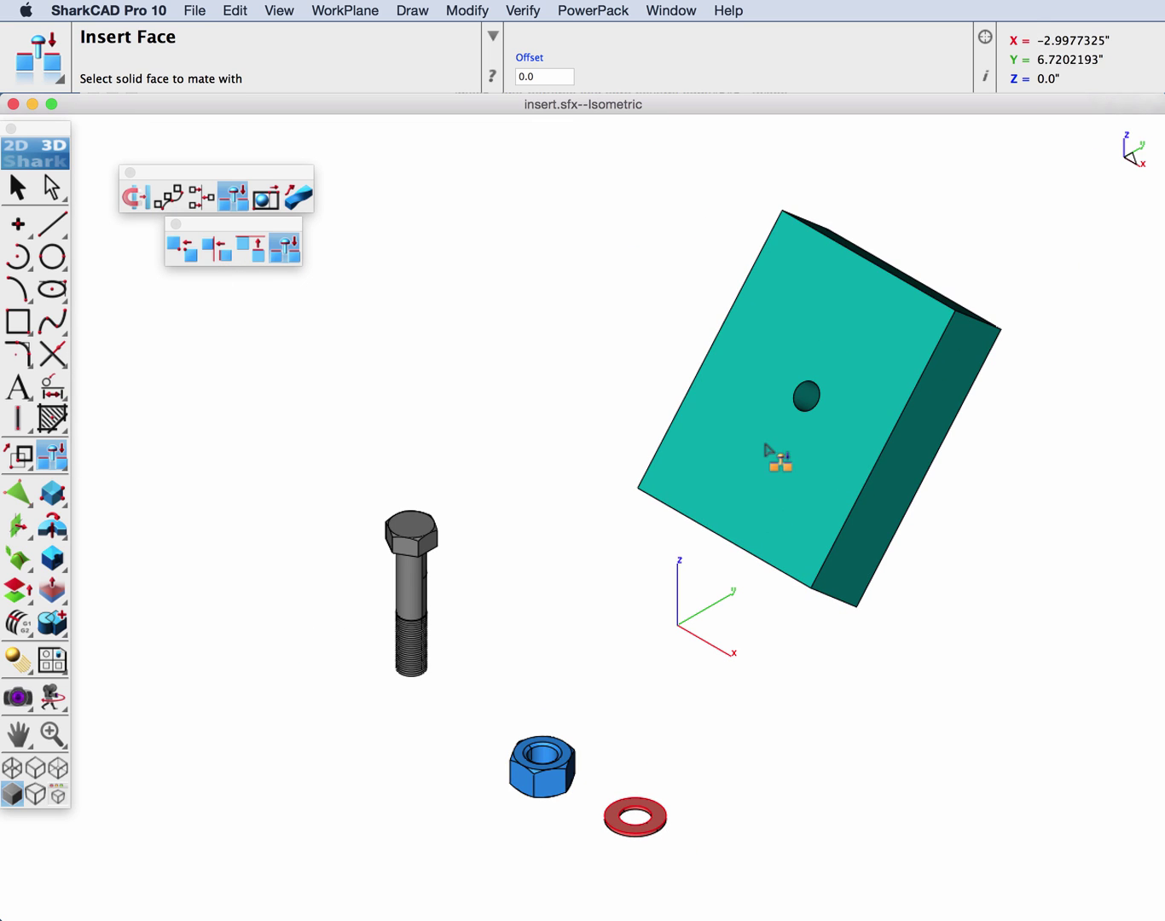
{"action": "left_click", "coordinate": [758, 470]}
{"action": "left_click", "coordinate": [808, 468]}
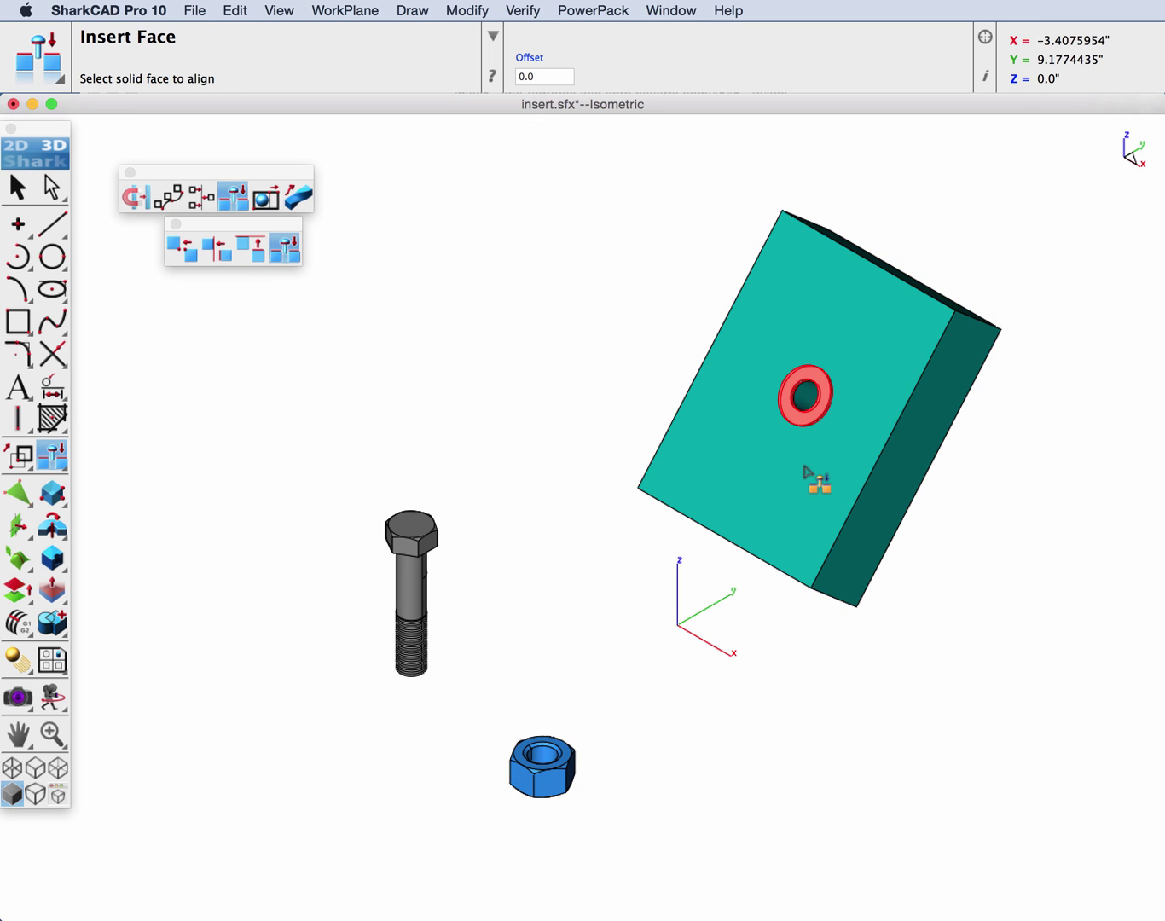
{"action": "scroll", "coordinate": [821, 395], "scroll_direction": "up", "scroll_amount": 3}
{"action": "middle_click_drag", "start_coordinate": [832, 536], "coordinate": [901, 509]}
- Pick the bolt's shank face to align with the block's hole
{"action": "scroll", "coordinate": [872, 562], "scroll_direction": "down", "scroll_amount": 1}
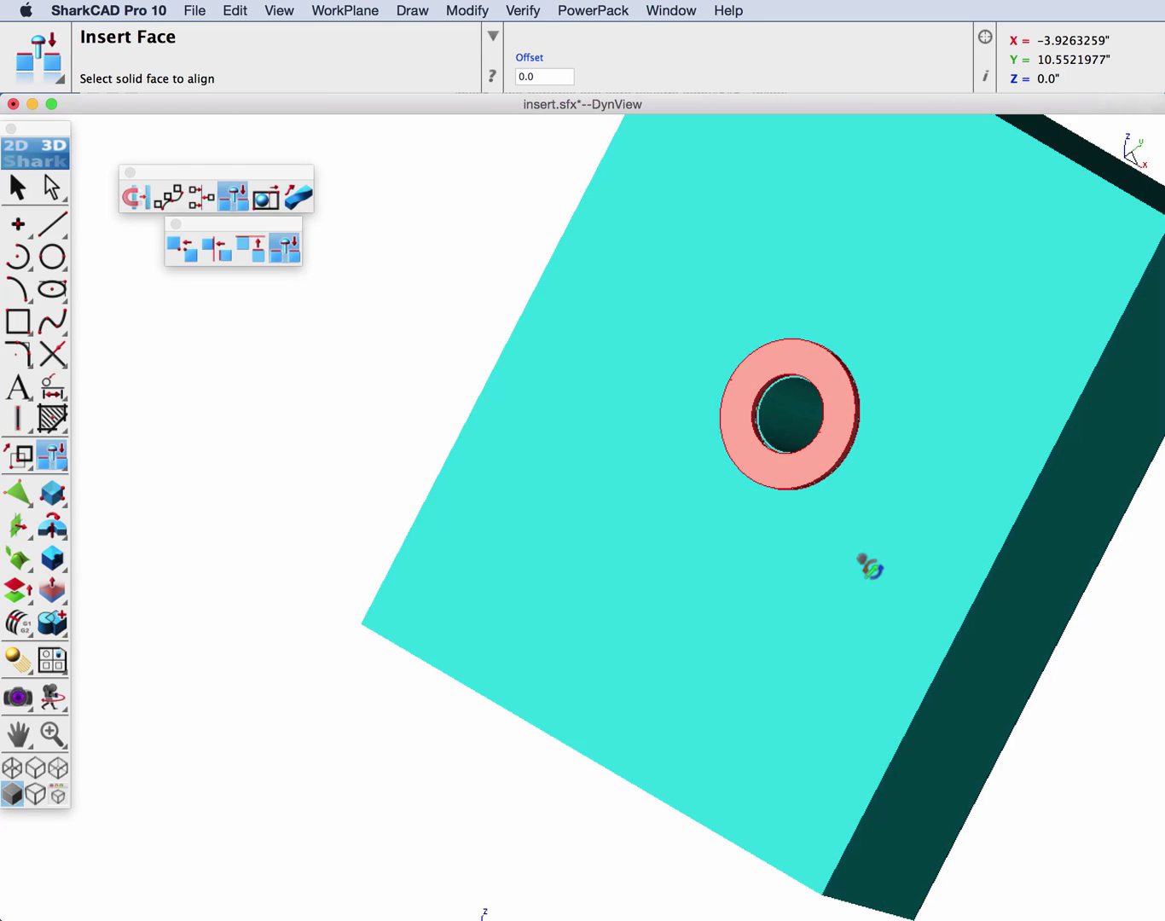
{"action": "scroll", "coordinate": [774, 589], "scroll_direction": "down", "scroll_amount": 3}
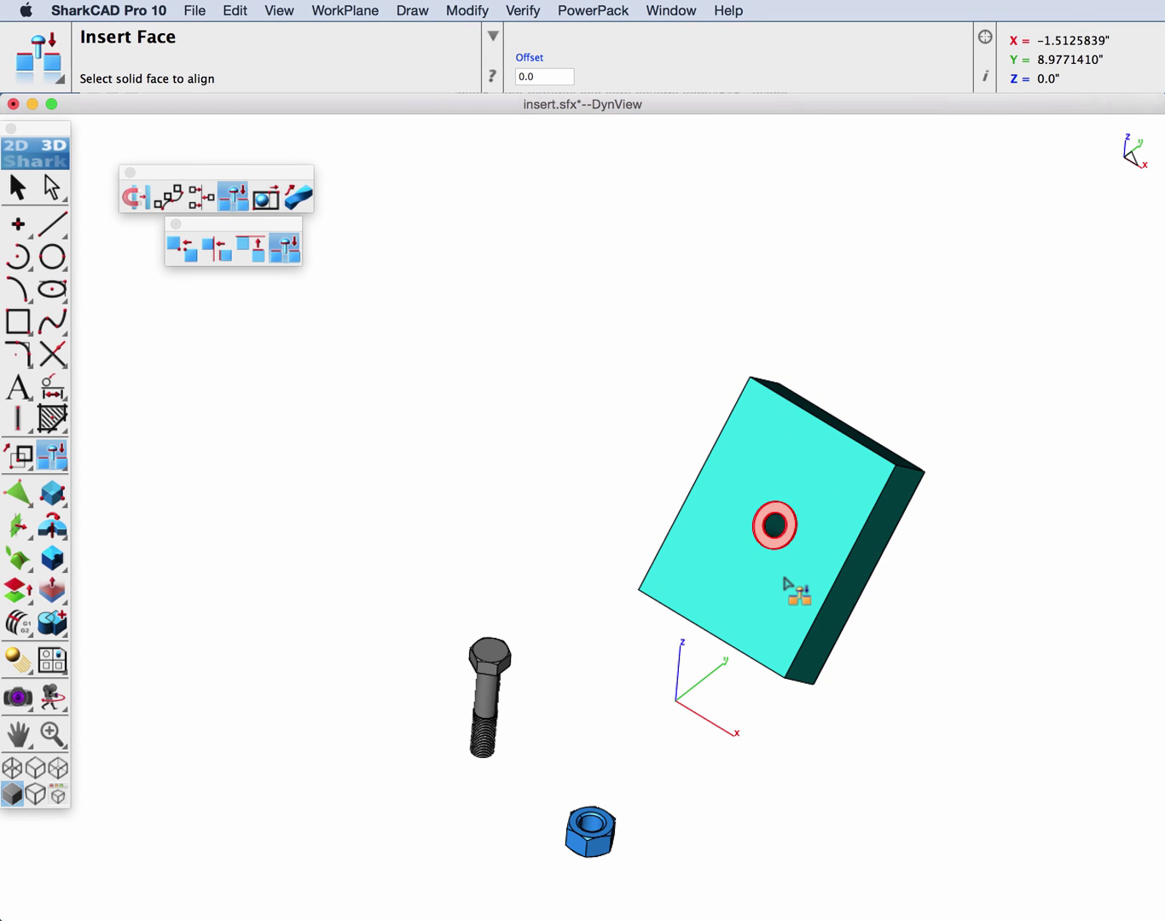
{"action": "key", "text": "super+z"}
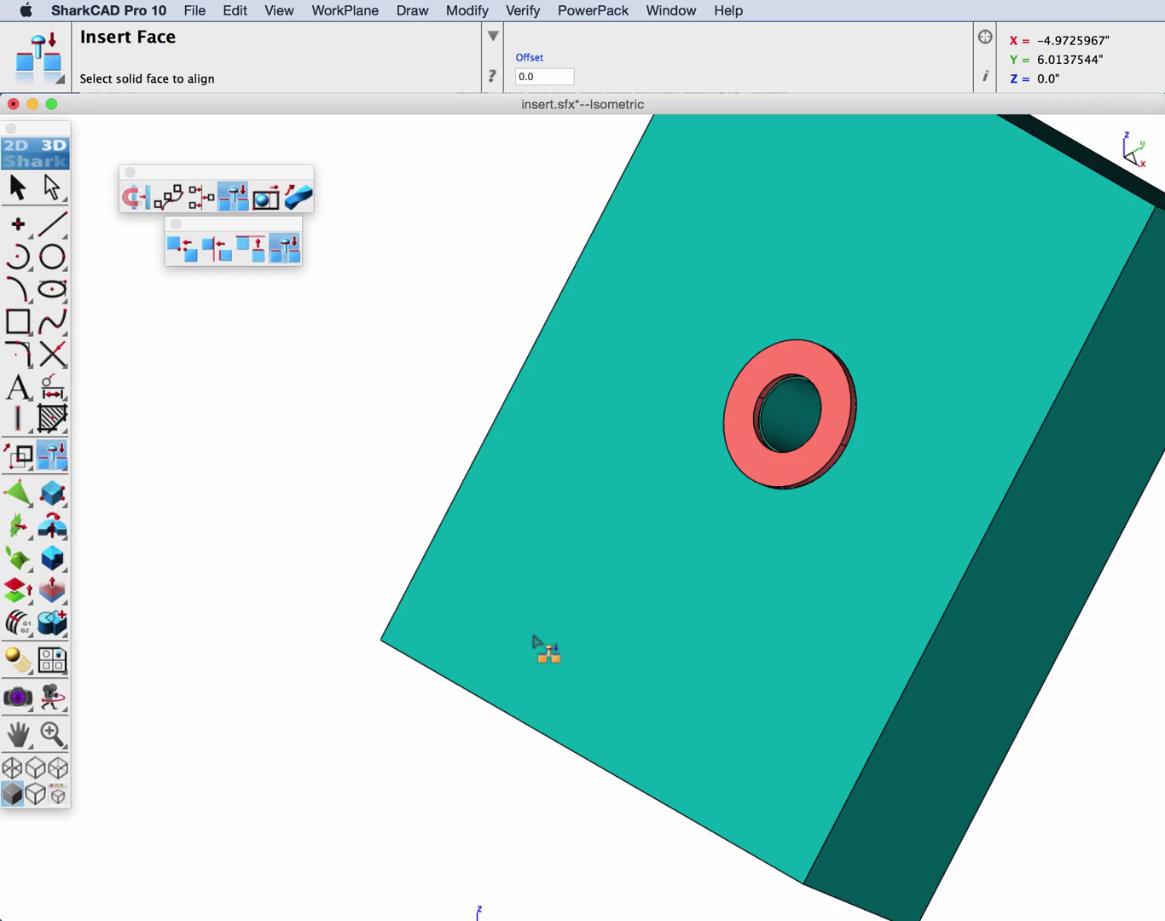
{"action": "key", "text": "super+z"}
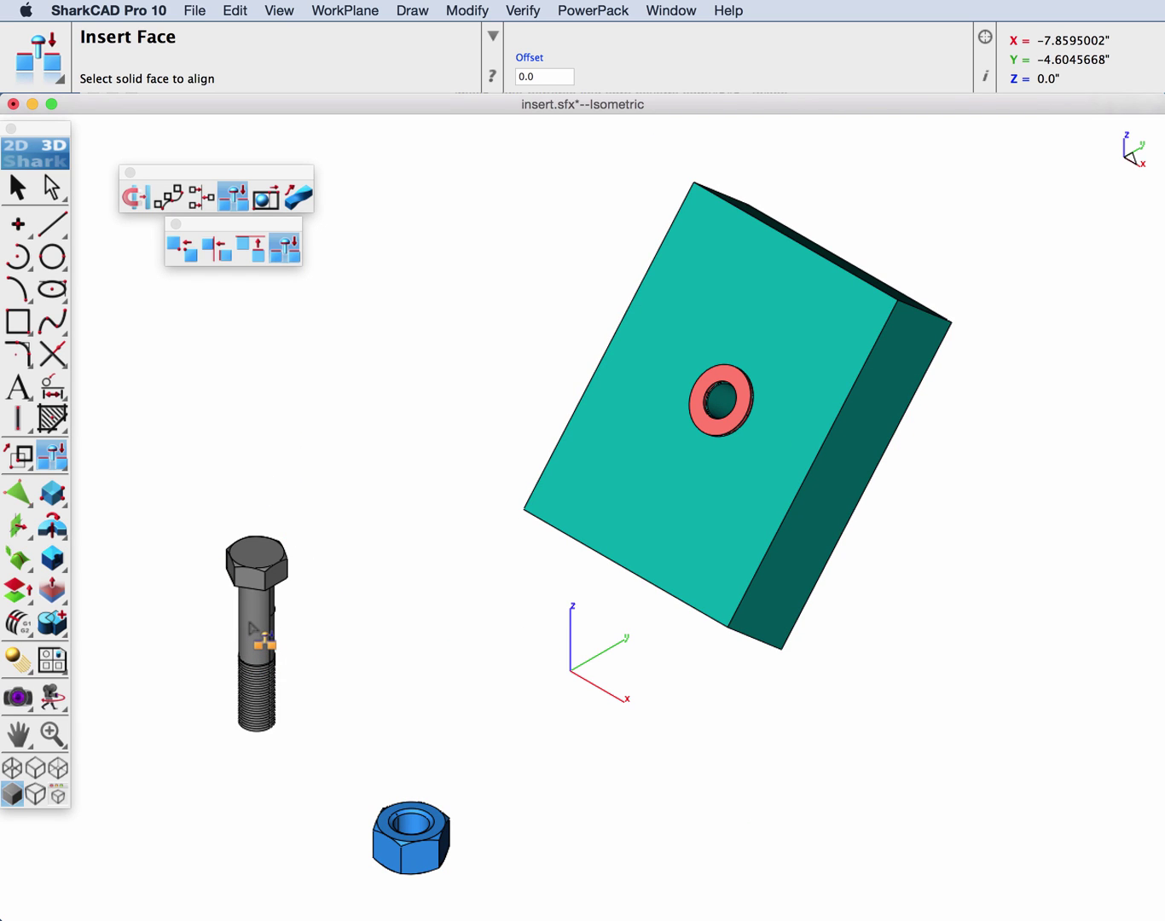
{"action": "left_click", "coordinate": [251, 625]}
{"action": "left_click", "coordinate": [294, 623]}
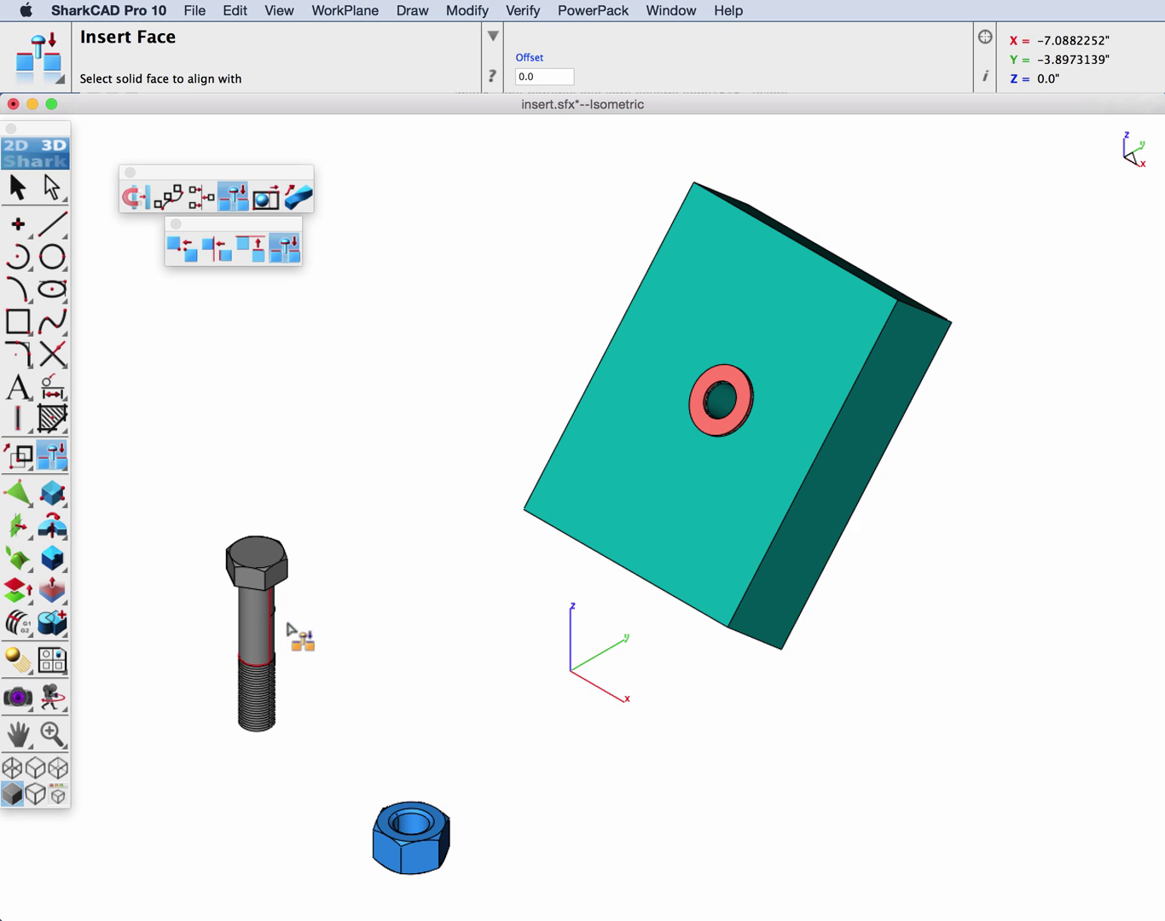
{"action": "scroll", "coordinate": [626, 355], "scroll_direction": "up", "scroll_amount": 3}
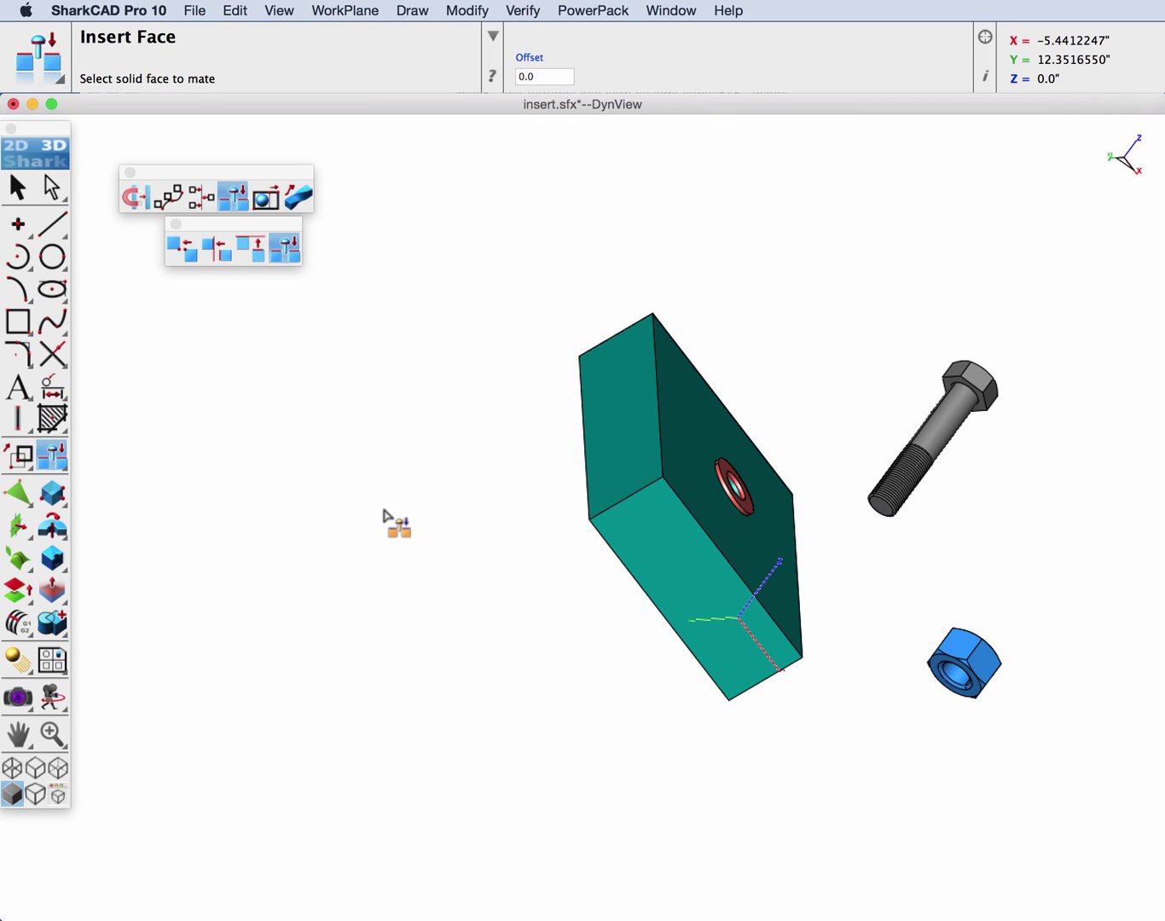
{"action": "scroll", "coordinate": [908, 412], "scroll_direction": "up", "scroll_amount": 3}
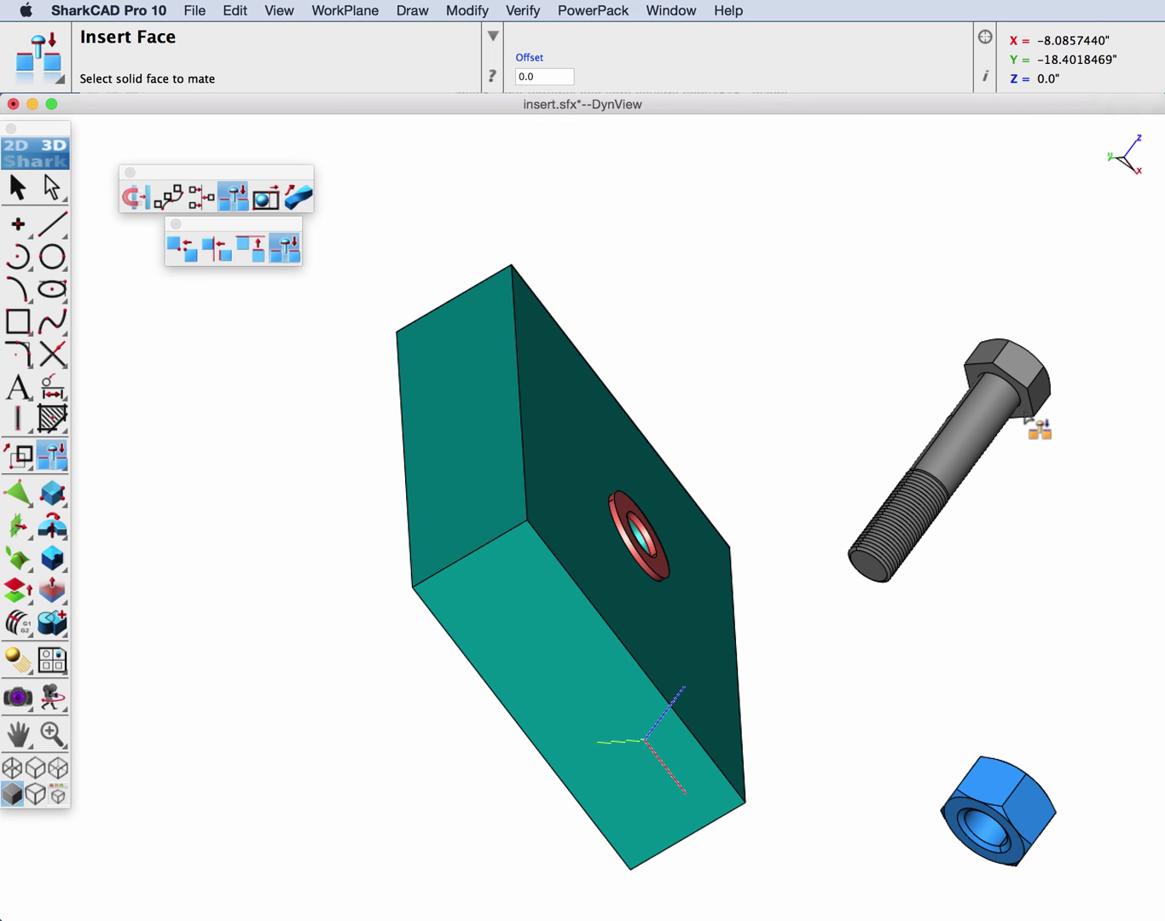
- Mate the underside of the bolt head to the block face, inserting the bolt
{"action": "left_click", "coordinate": [1034, 427]}
{"action": "left_click", "coordinate": [1071, 412]}
{"action": "key", "text": "super+shift+i"}
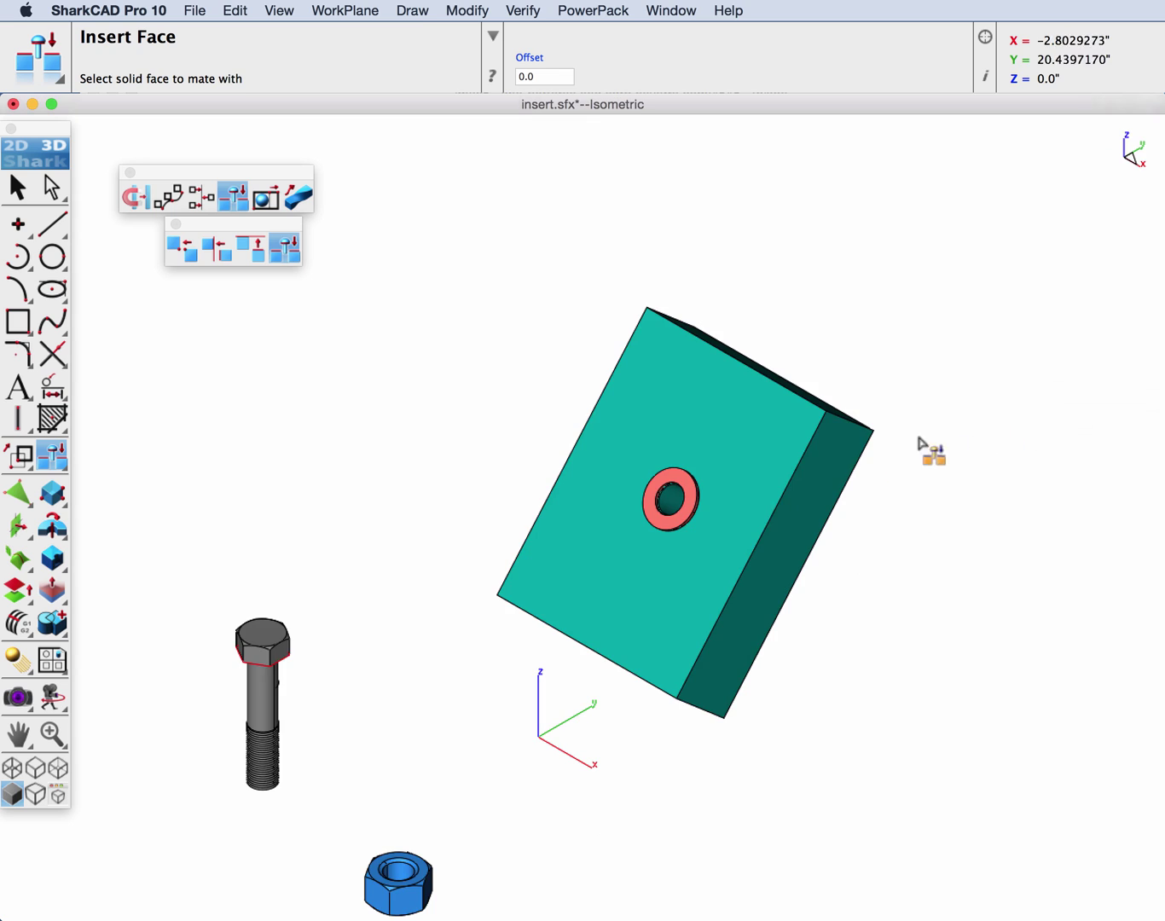
{"action": "left_click", "coordinate": [606, 565]}
{"action": "left_click", "coordinate": [648, 565]}
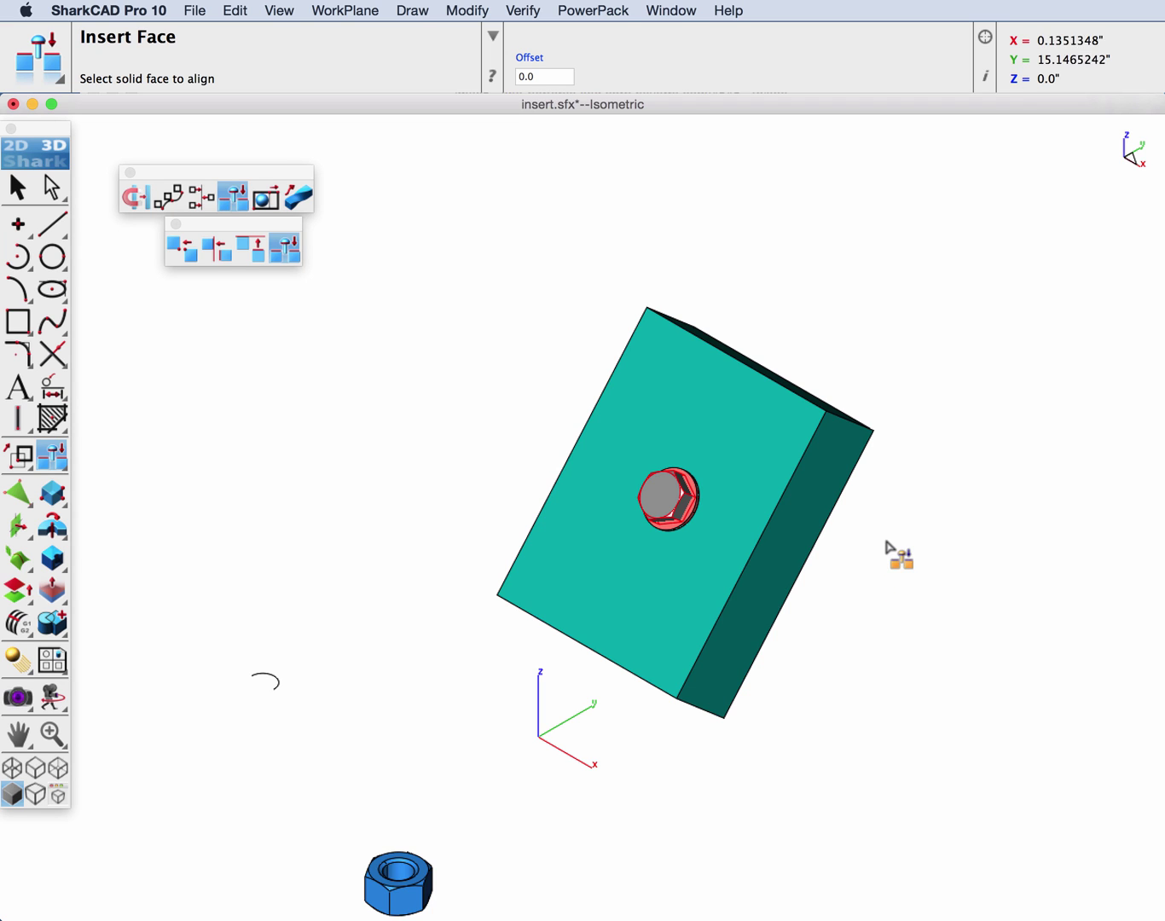
- Set the insert offset to 0.134 so the bolt head rests on the washer
{"action": "scroll", "coordinate": [887, 555], "scroll_direction": "up", "scroll_amount": 3}
{"action": "scroll", "coordinate": [585, 503], "scroll_direction": "up", "scroll_amount": 3}
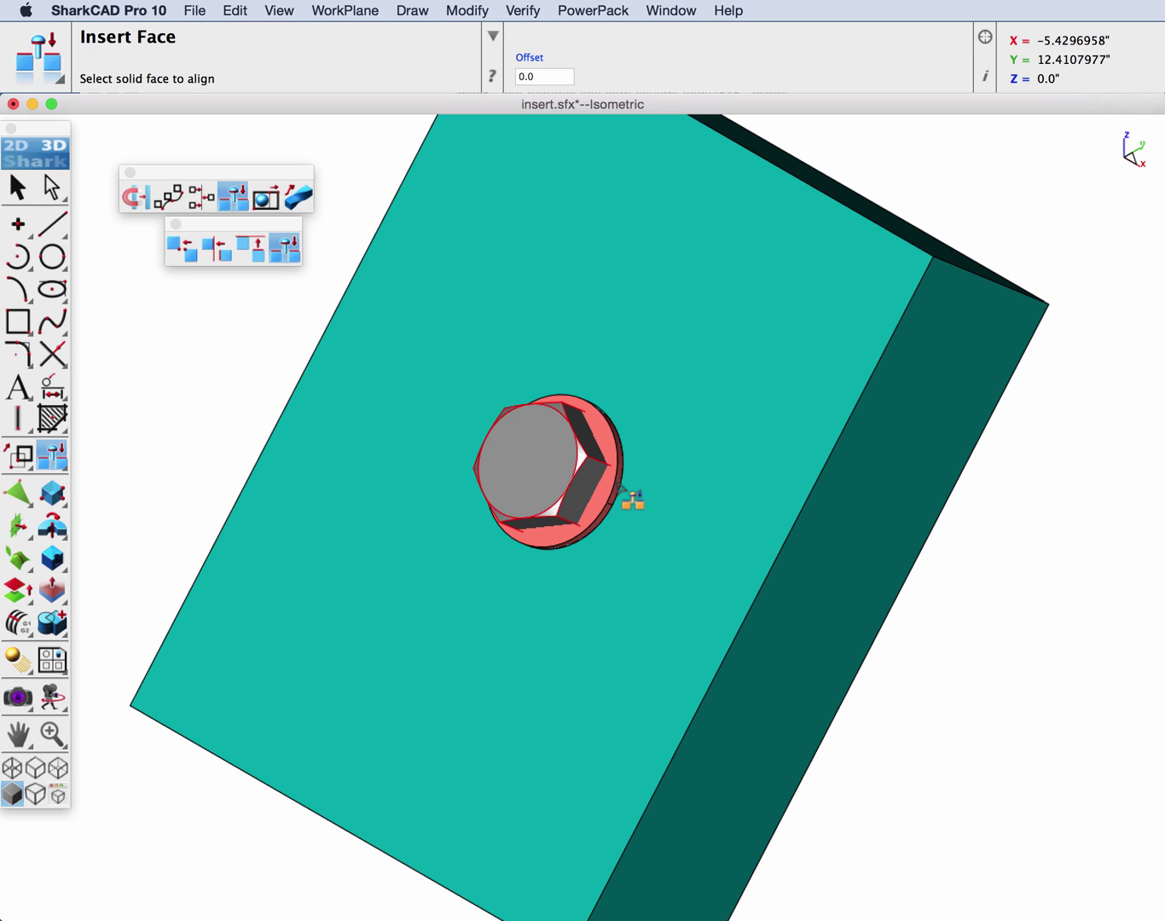
{"action": "left_click", "coordinate": [548, 76]}
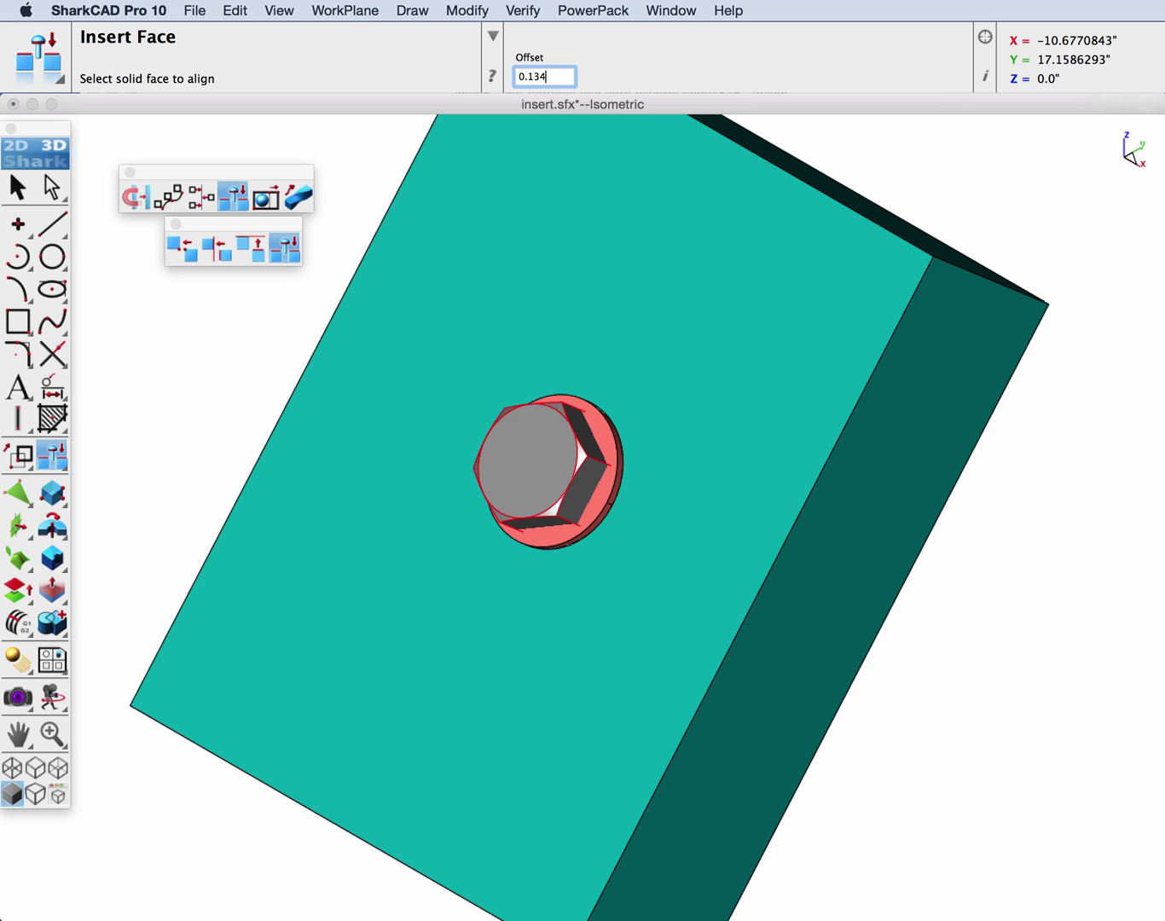
{"action": "key", "text": "Return"}
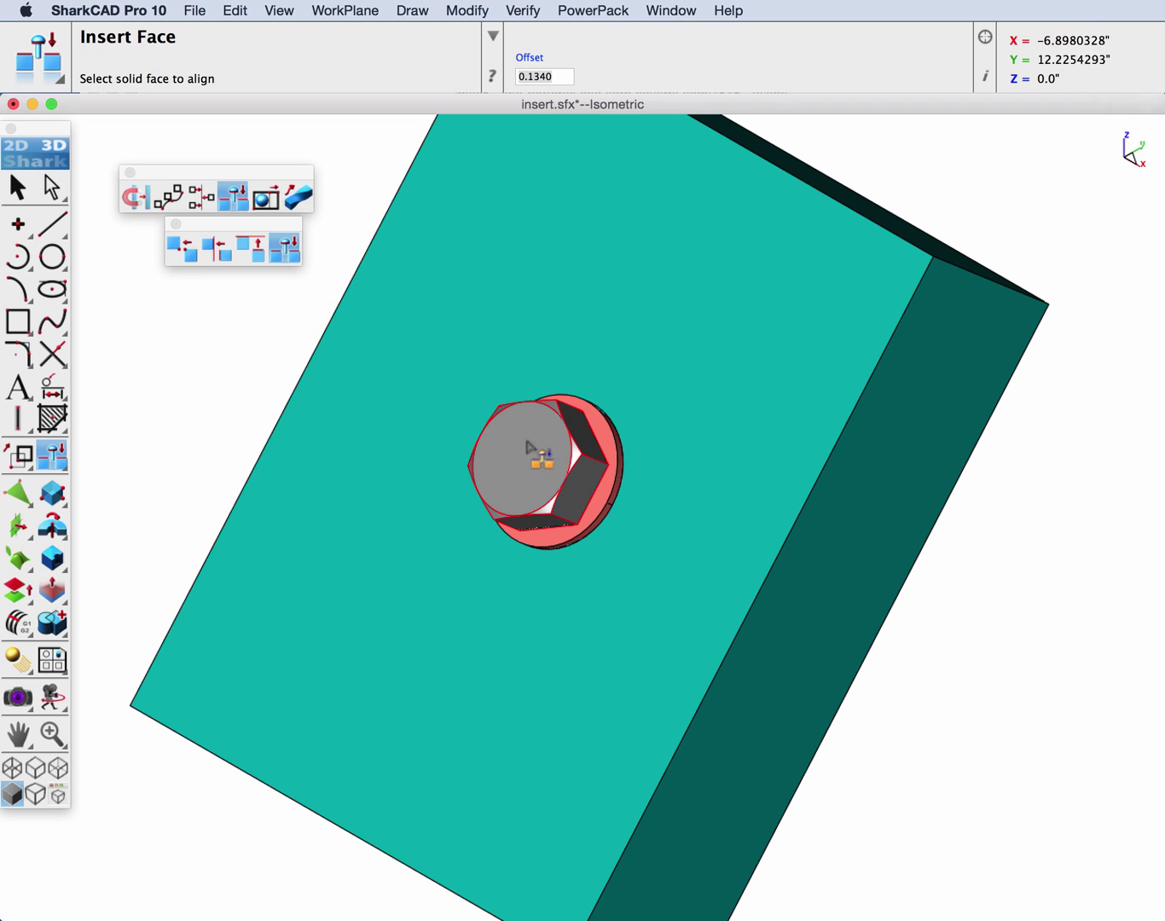
{"action": "scroll", "coordinate": [618, 461], "scroll_direction": "down", "scroll_amount": 3}
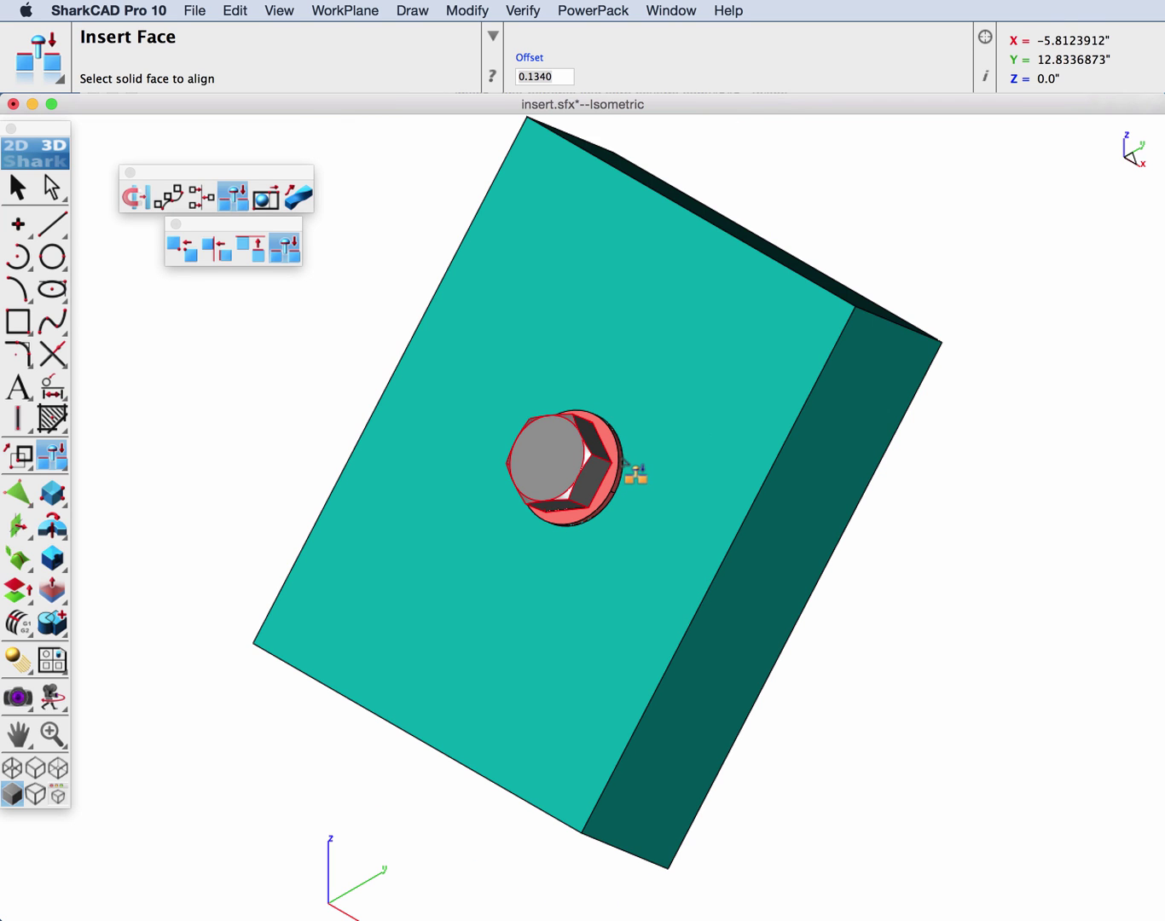
- End Insert Face, hide the bolt from its threaded end, and return to Isometric view
{"action": "key", "text": "Escape"}
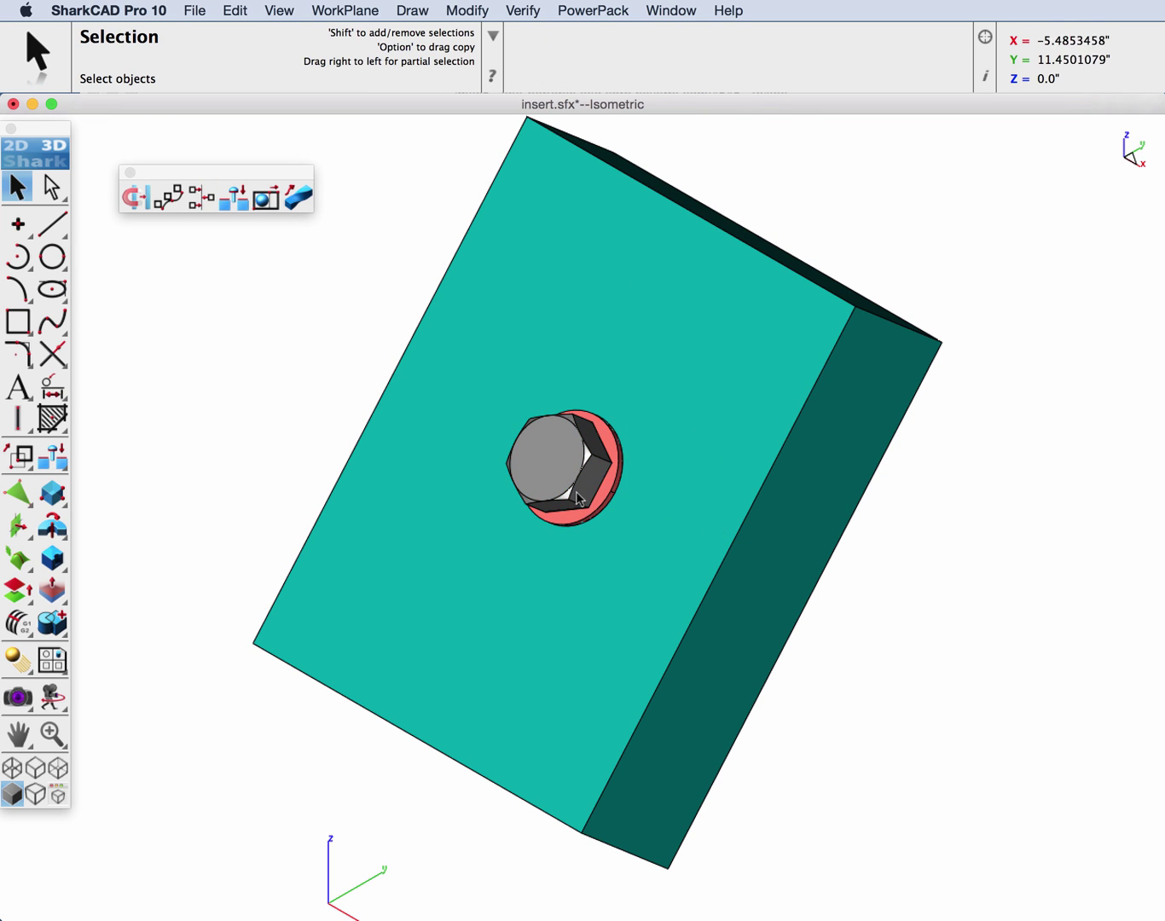
{"action": "middle_click_drag", "start_coordinate": [576, 481], "coordinate": [367, 404]}
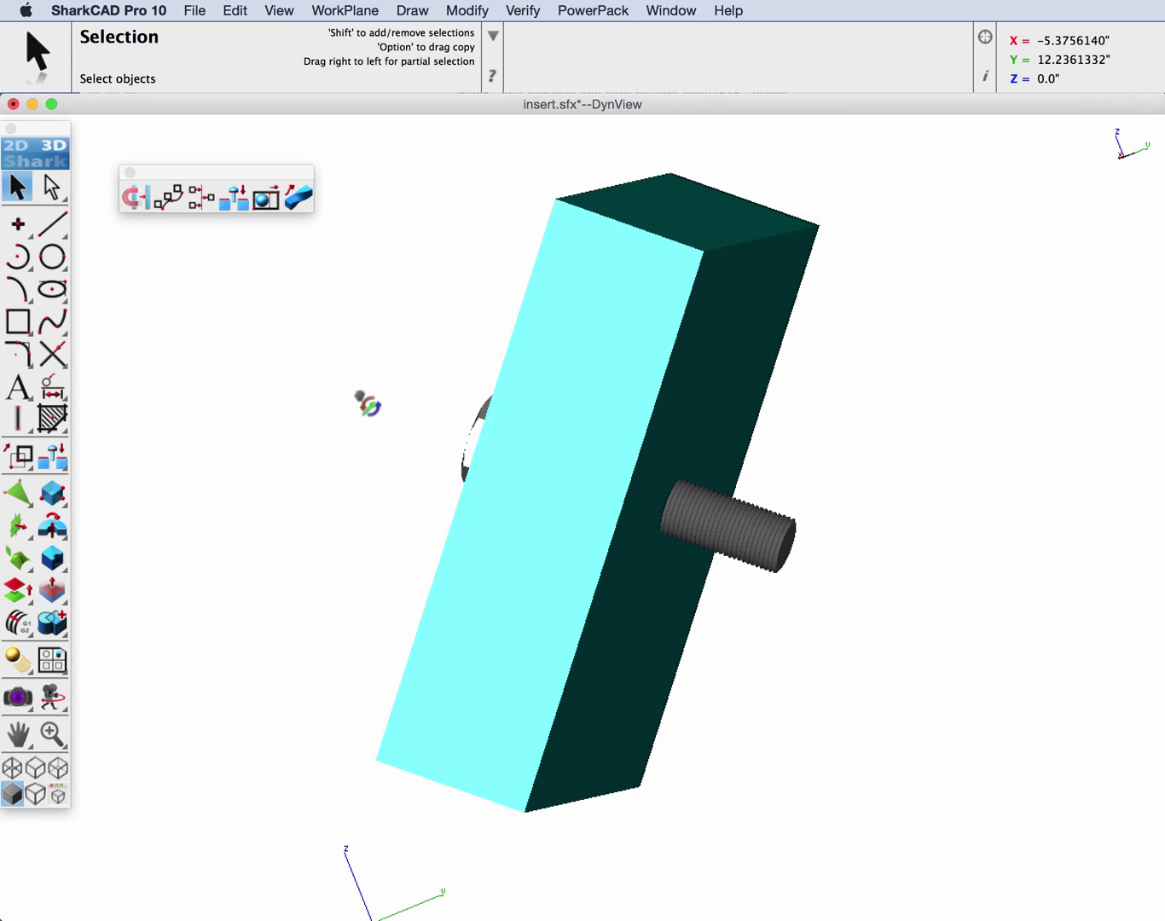
{"action": "right_click", "coordinate": [774, 518]}
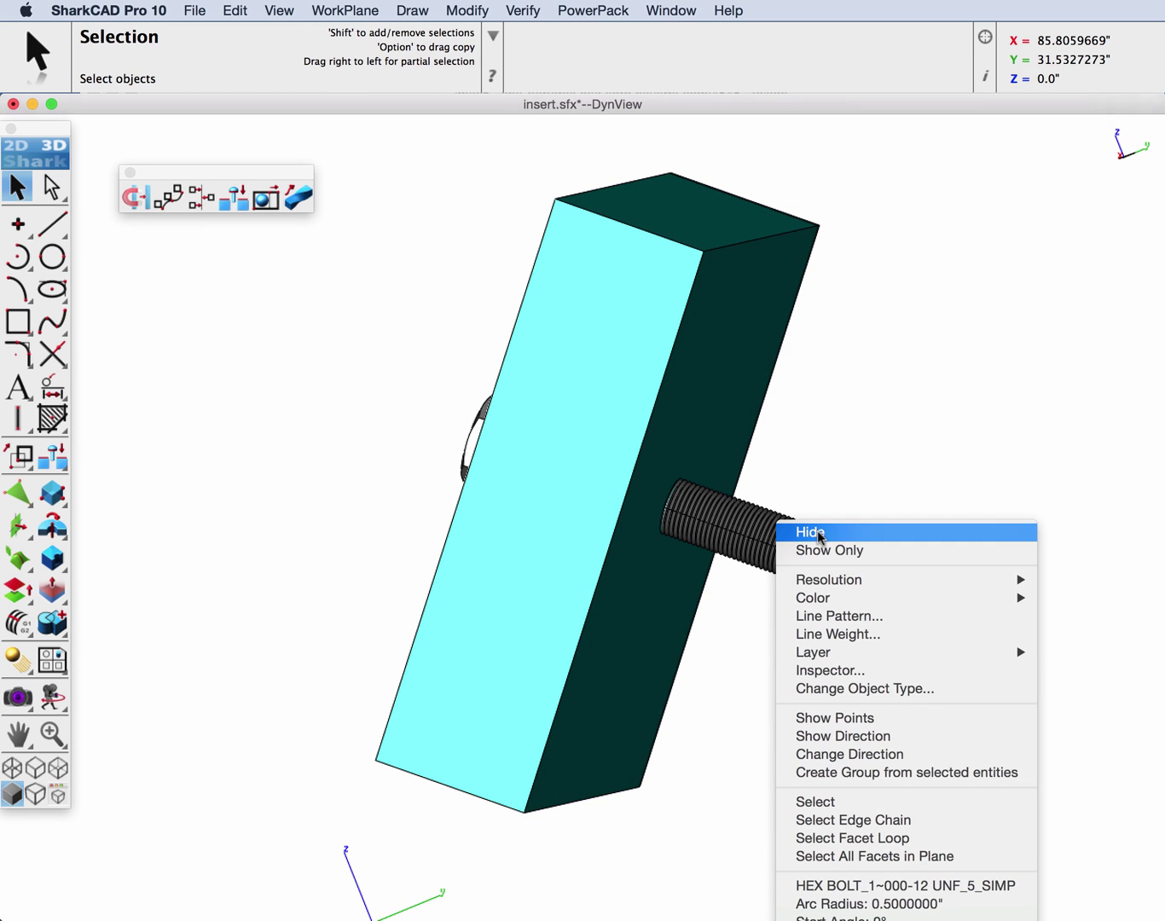
{"action": "left_click", "coordinate": [810, 533]}
{"action": "key", "text": "super+shift+i"}
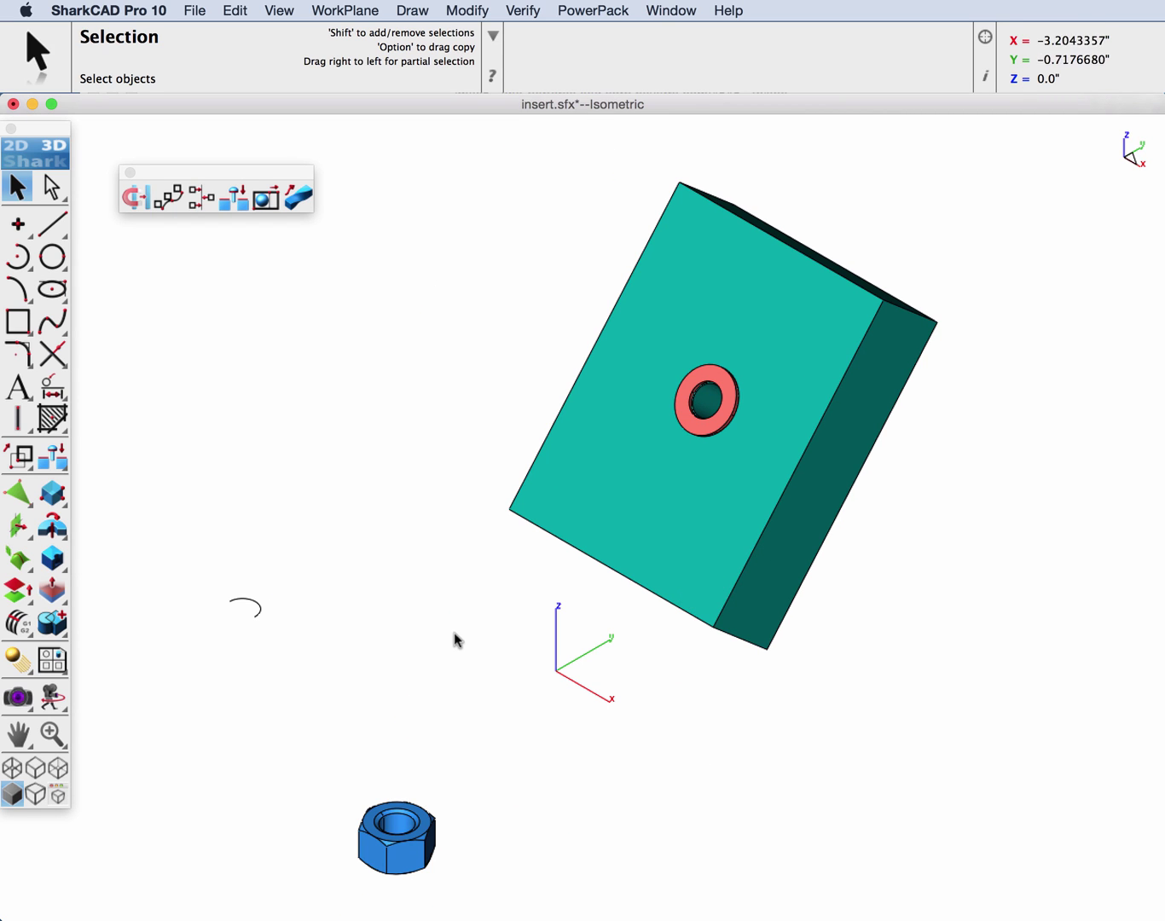
{"action": "scroll", "coordinate": [418, 886], "scroll_direction": "up", "scroll_amount": 3}
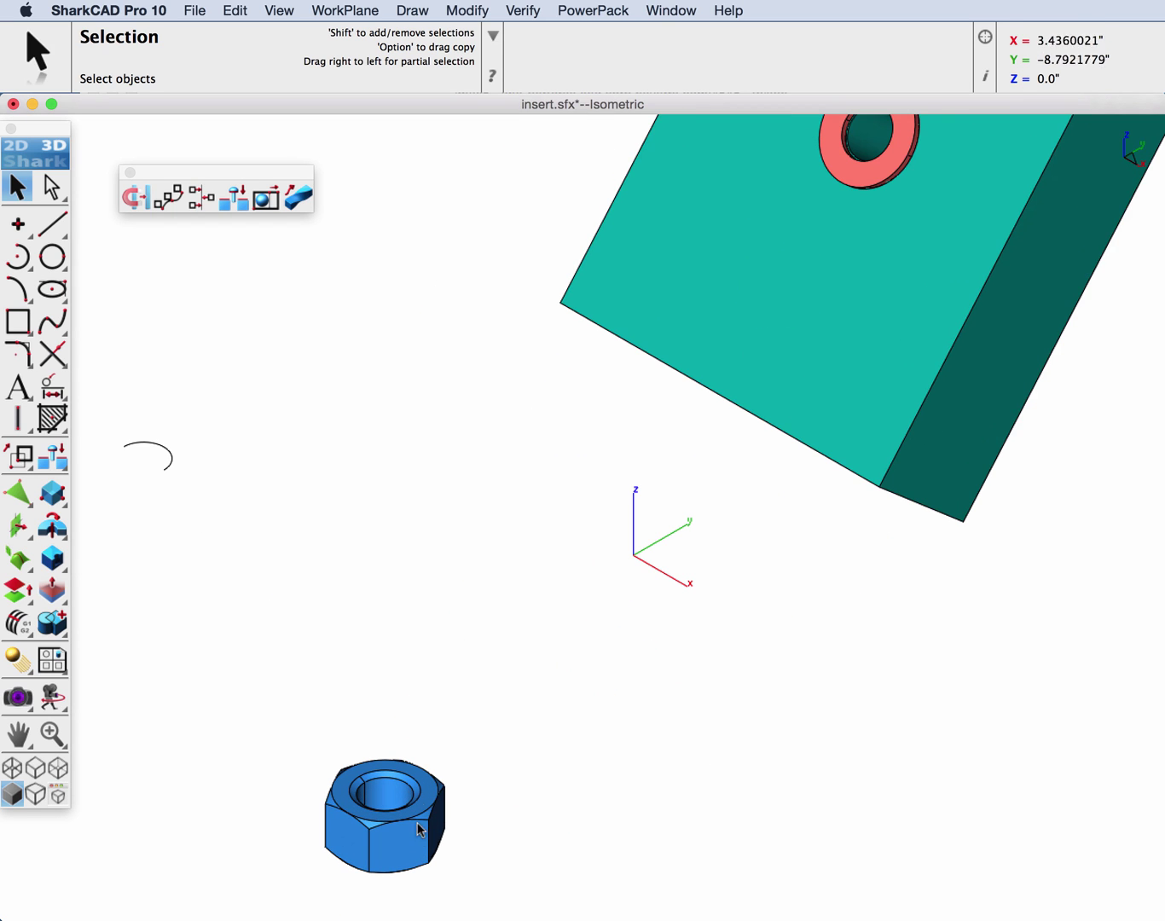
- With Insert Face, align the blue nut's Face 445 with the hole's Face 26
{"action": "left_click", "coordinate": [237, 203]}
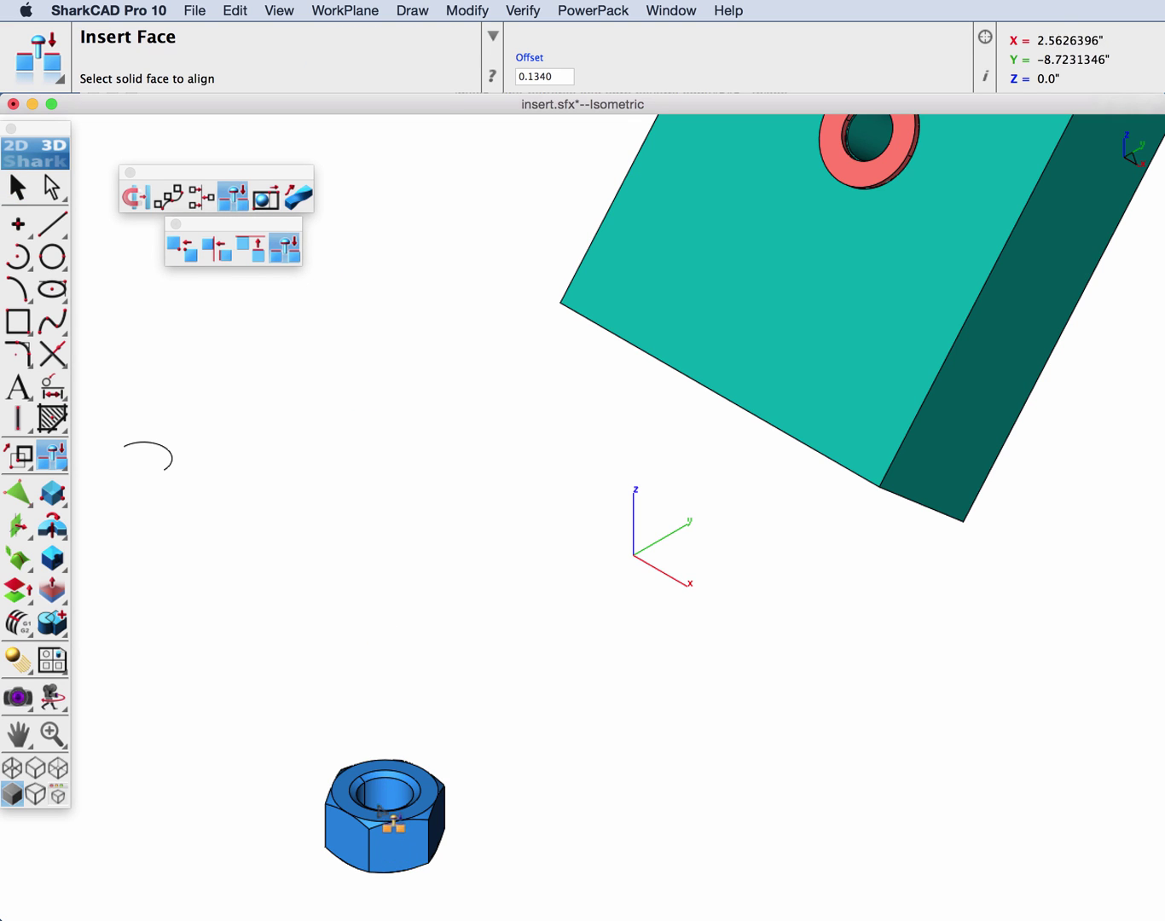
{"action": "scroll", "coordinate": [386, 820], "scroll_direction": "up", "scroll_amount": 2}
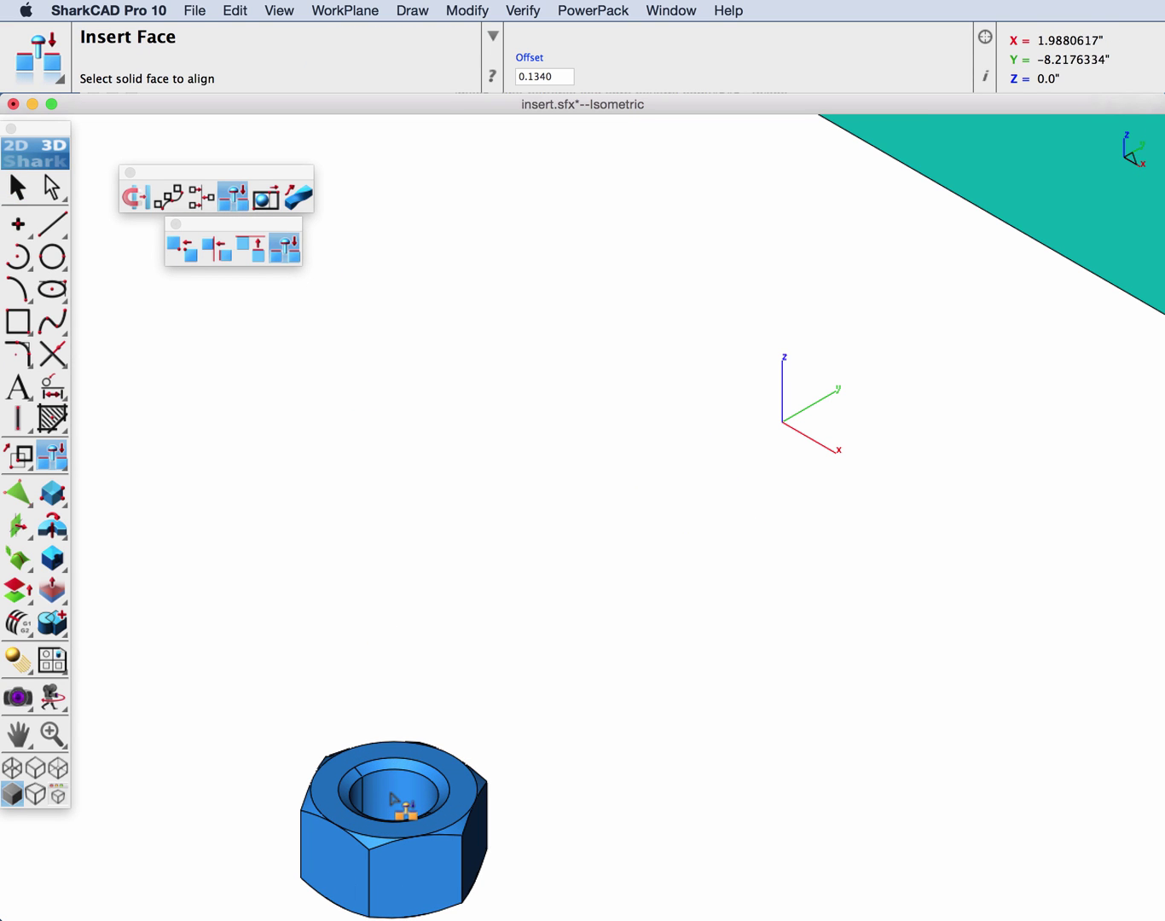
{"action": "left_click", "coordinate": [398, 807]}
{"action": "left_click", "coordinate": [420, 791]}
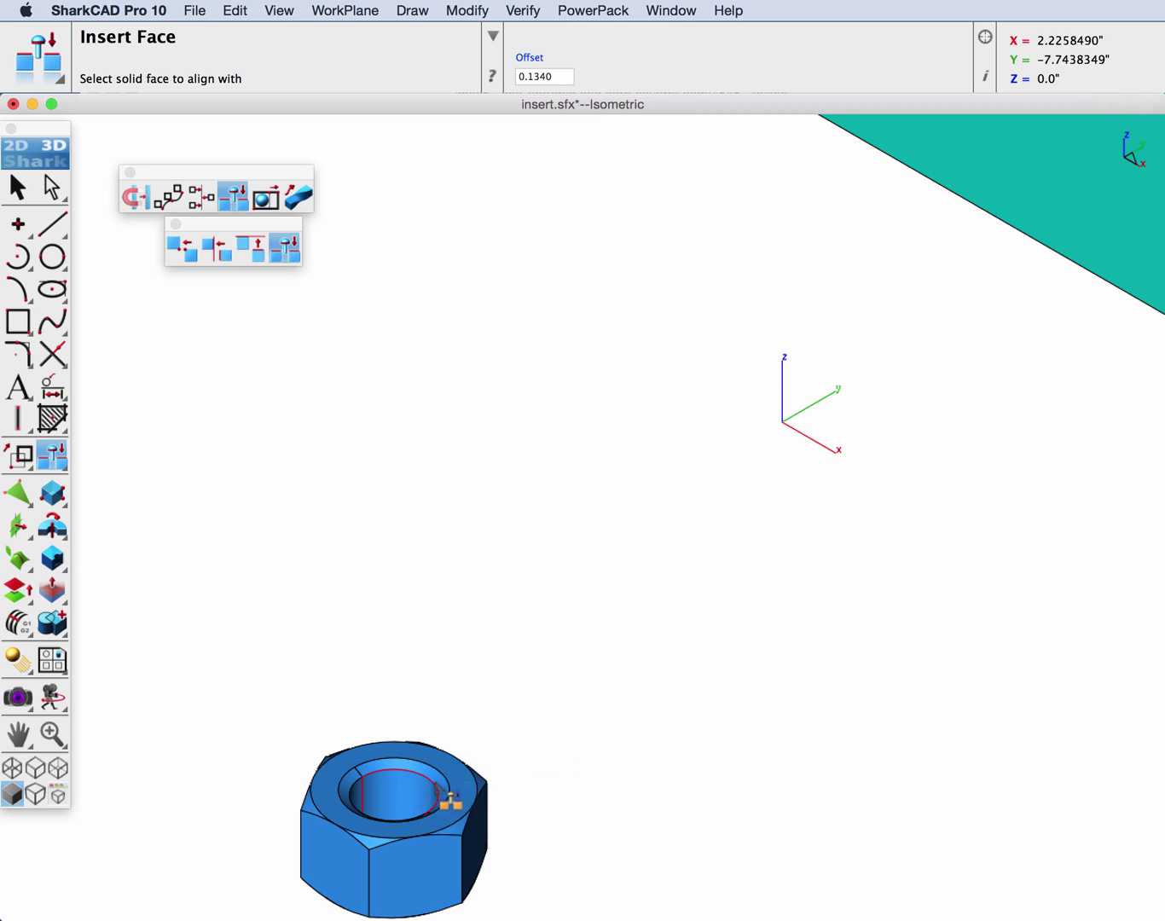
{"action": "scroll", "coordinate": [441, 785], "scroll_direction": "down", "scroll_amount": 3}
{"action": "middle_click_drag", "start_coordinate": [442, 772], "coordinate": [357, 555]}
{"action": "scroll", "coordinate": [343, 520], "scroll_direction": "up", "scroll_amount": 5}
{"action": "left_click", "coordinate": [450, 576]}
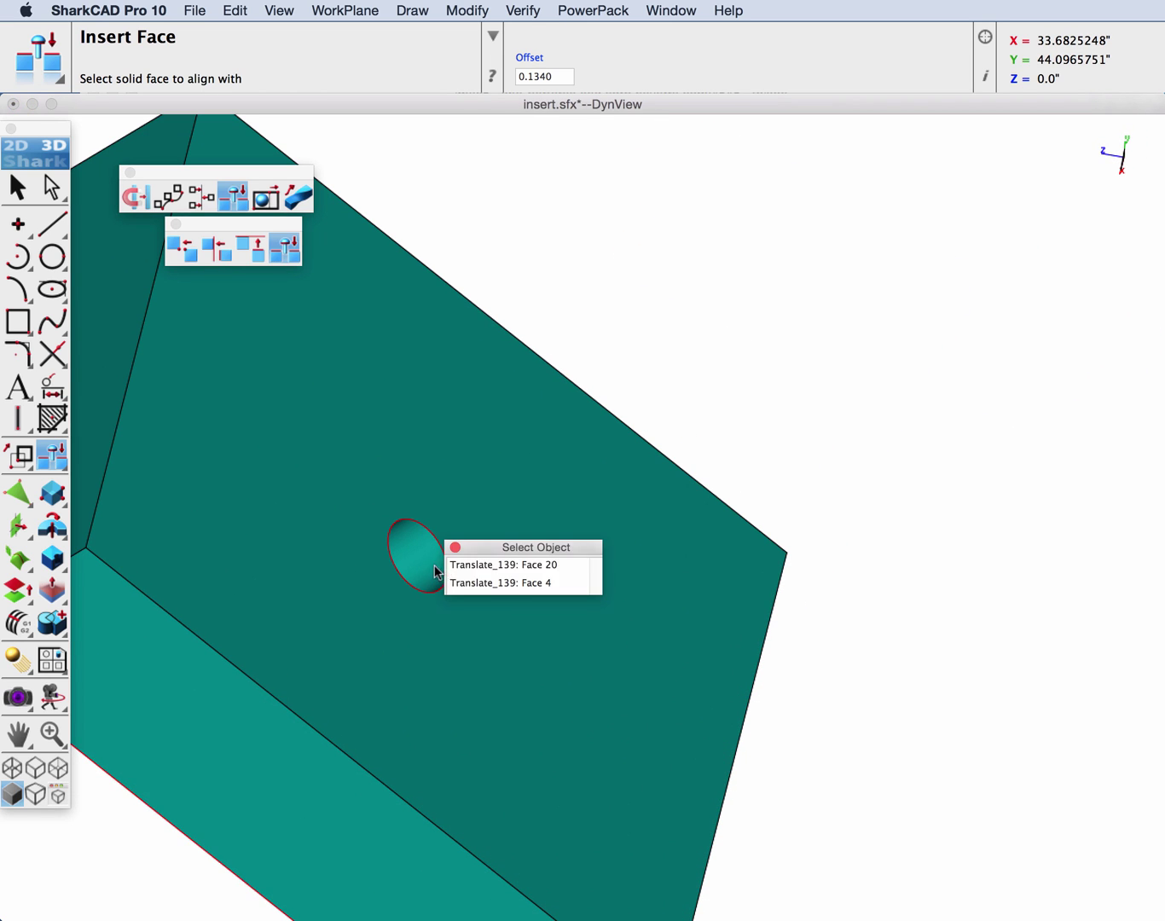
{"action": "left_click", "coordinate": [458, 566]}
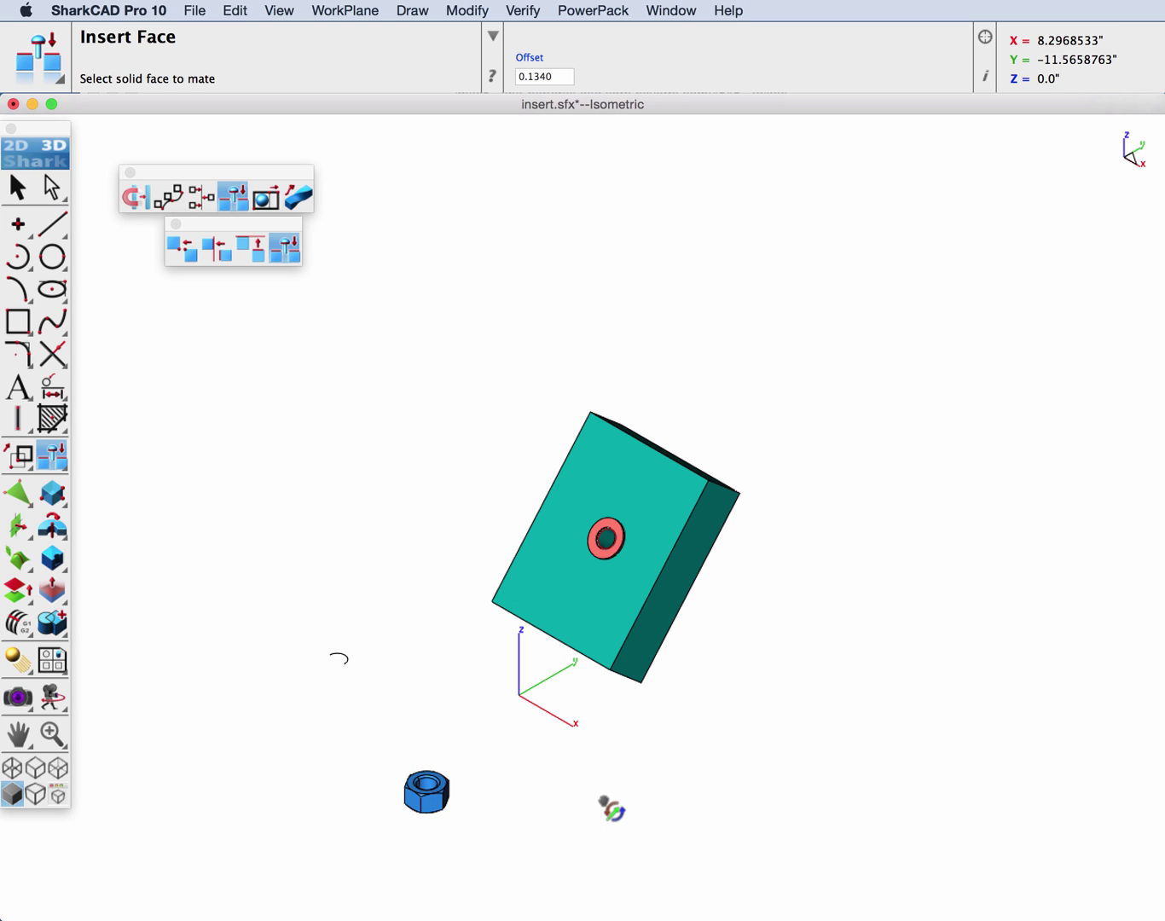
- Mate the nut onto the block's Face 6, then show all hidden objects
{"action": "left_click", "coordinate": [683, 593]}
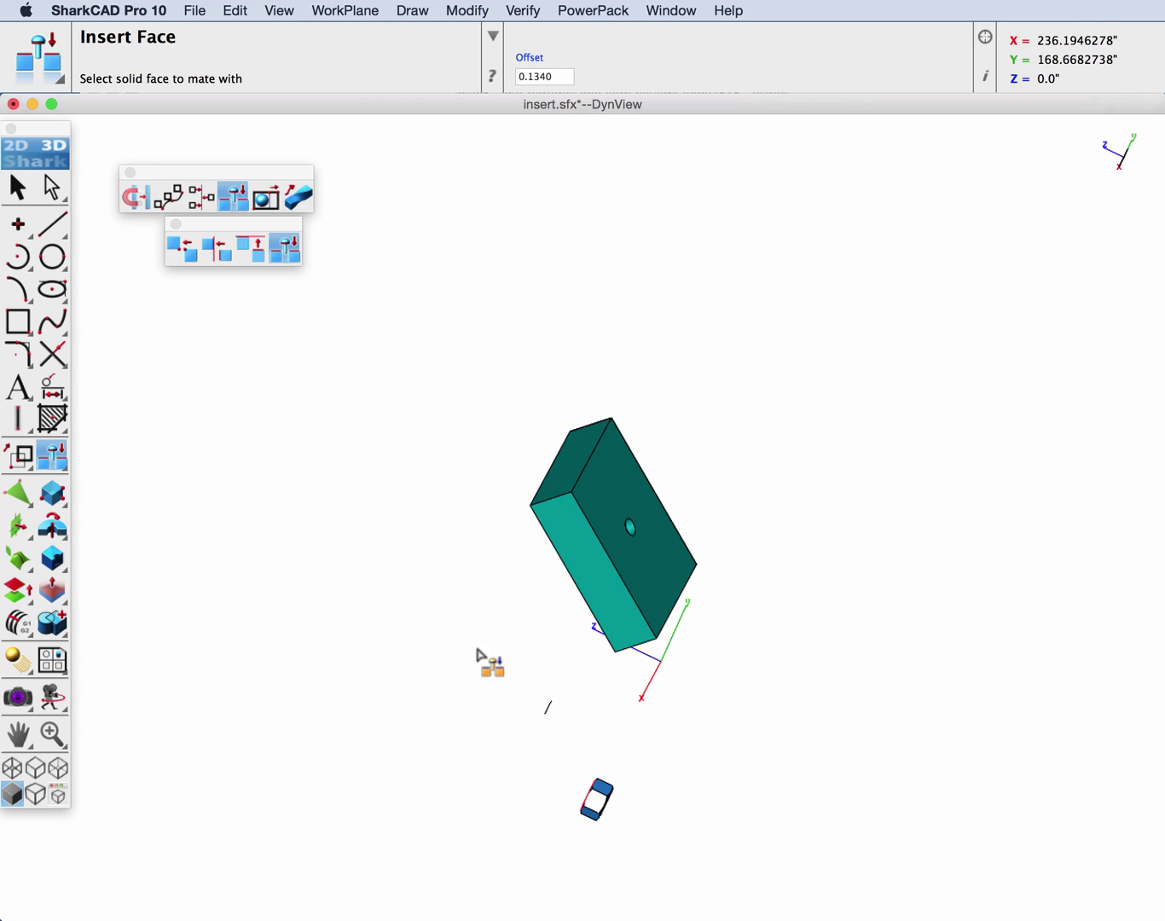
{"action": "left_click", "coordinate": [667, 588]}
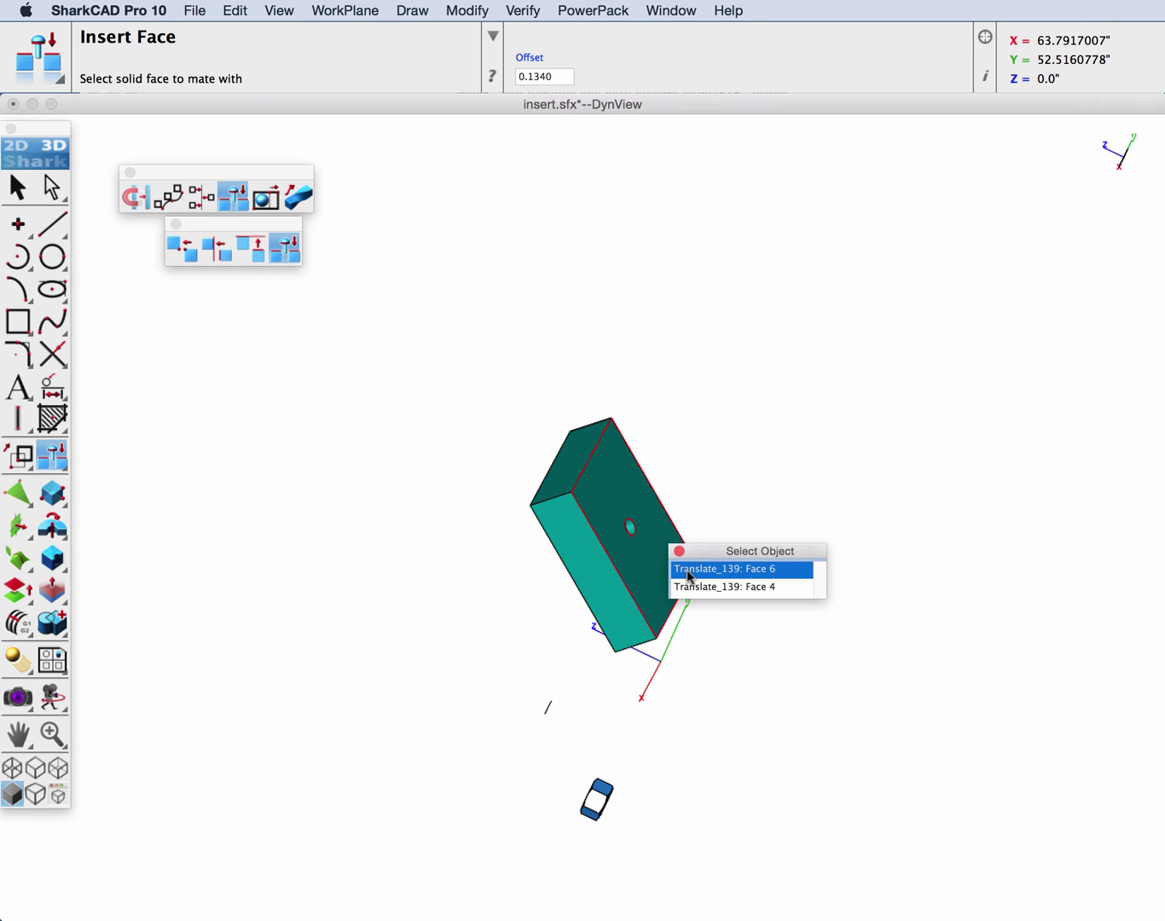
{"action": "left_click", "coordinate": [686, 569]}
{"action": "right_click", "coordinate": [776, 481]}
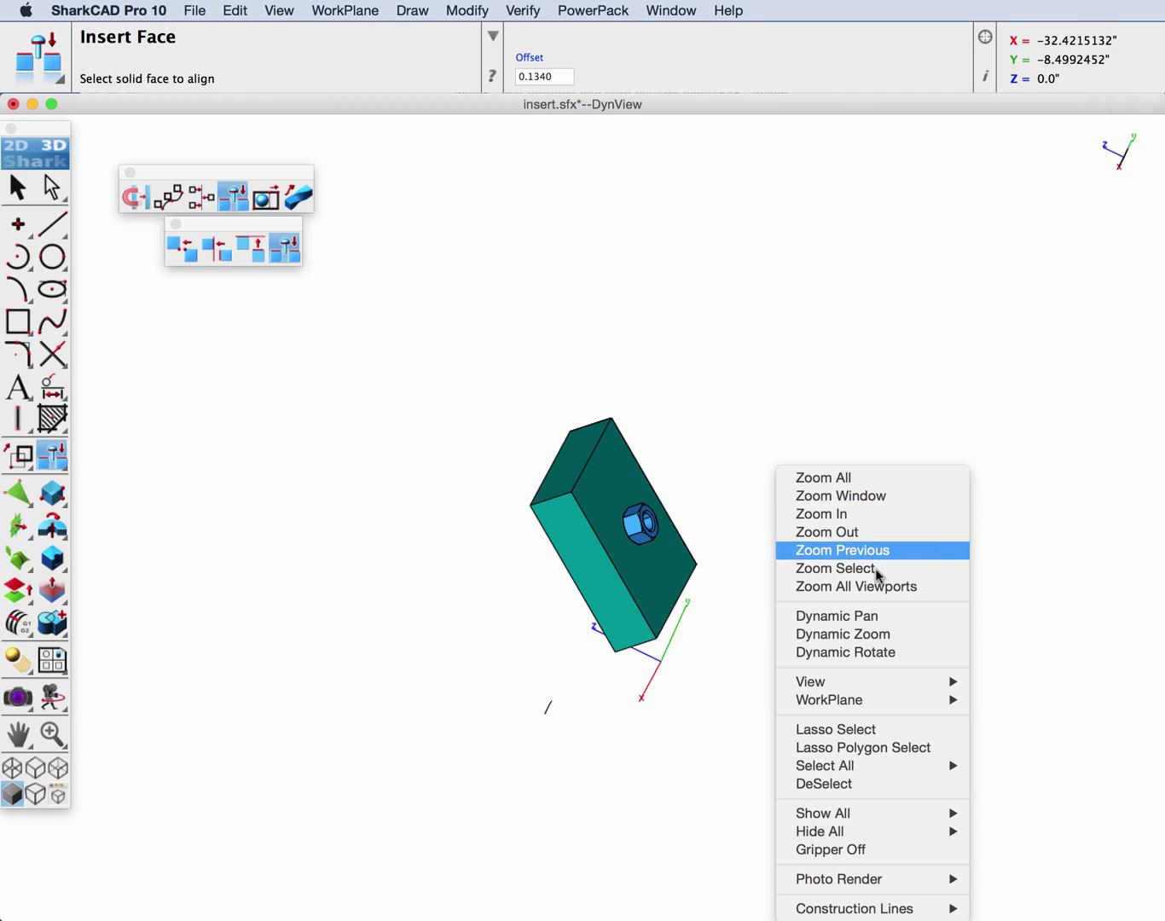
{"action": "left_click", "coordinate": [981, 807]}
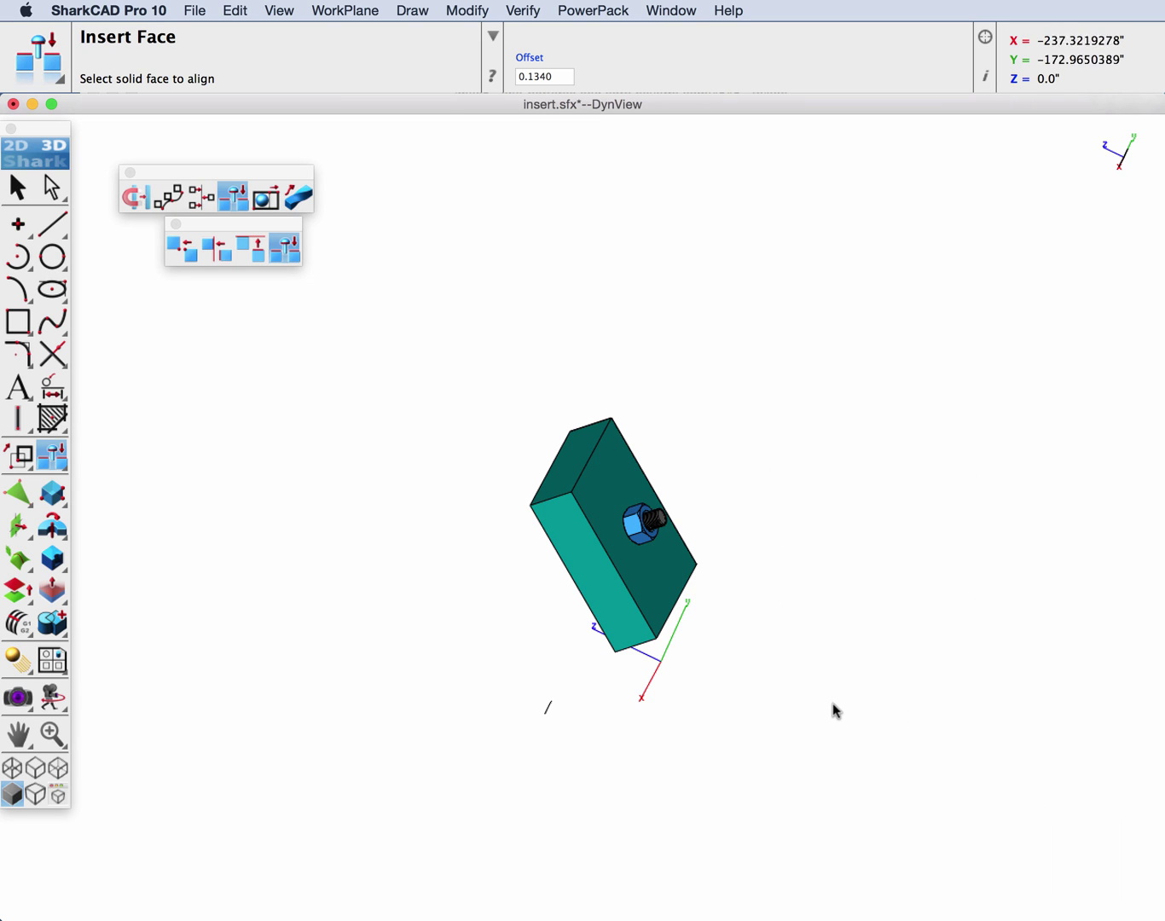
- In Right Side view, set the insert offset to 0 so the nut sits flush
{"action": "key", "text": "super+7"}
{"action": "key", "text": "super+3"}
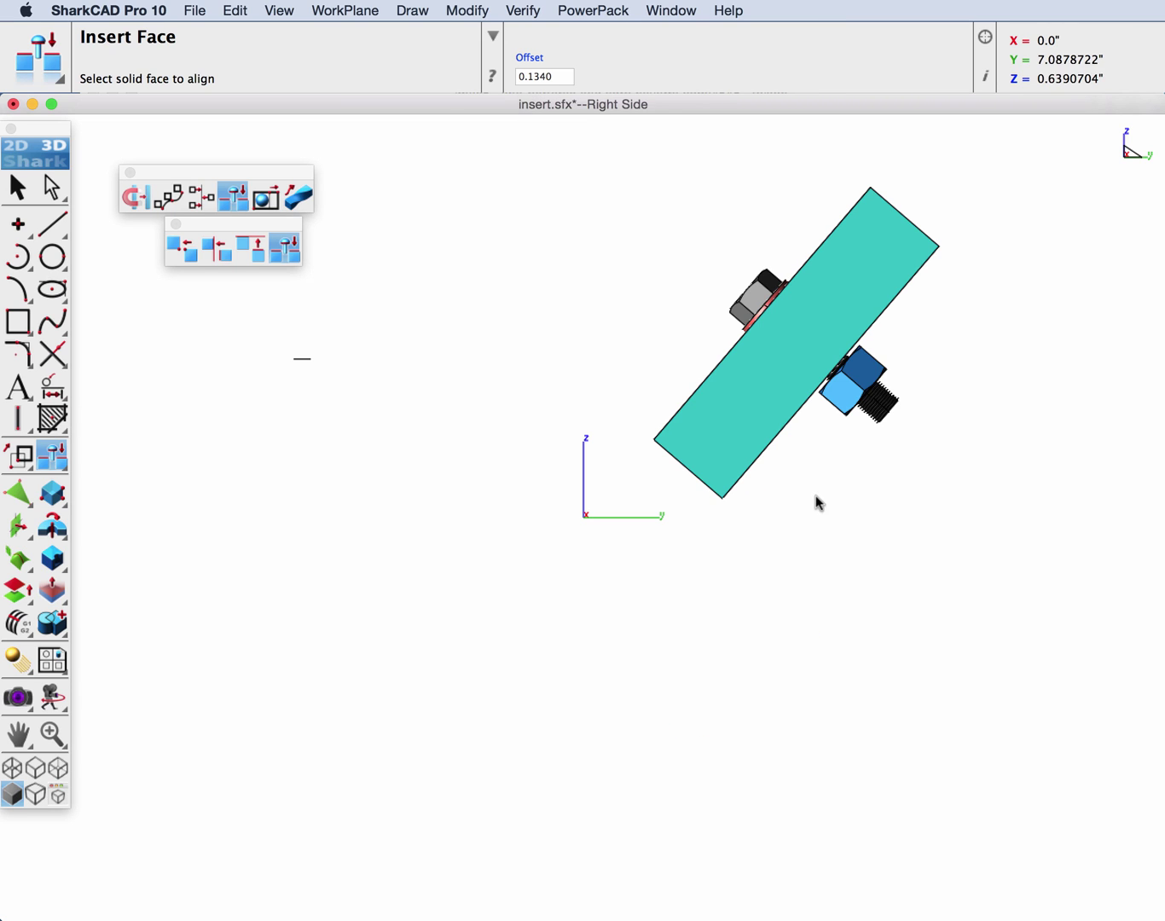
{"action": "scroll", "coordinate": [853, 416], "scroll_direction": "up", "scroll_amount": 3}
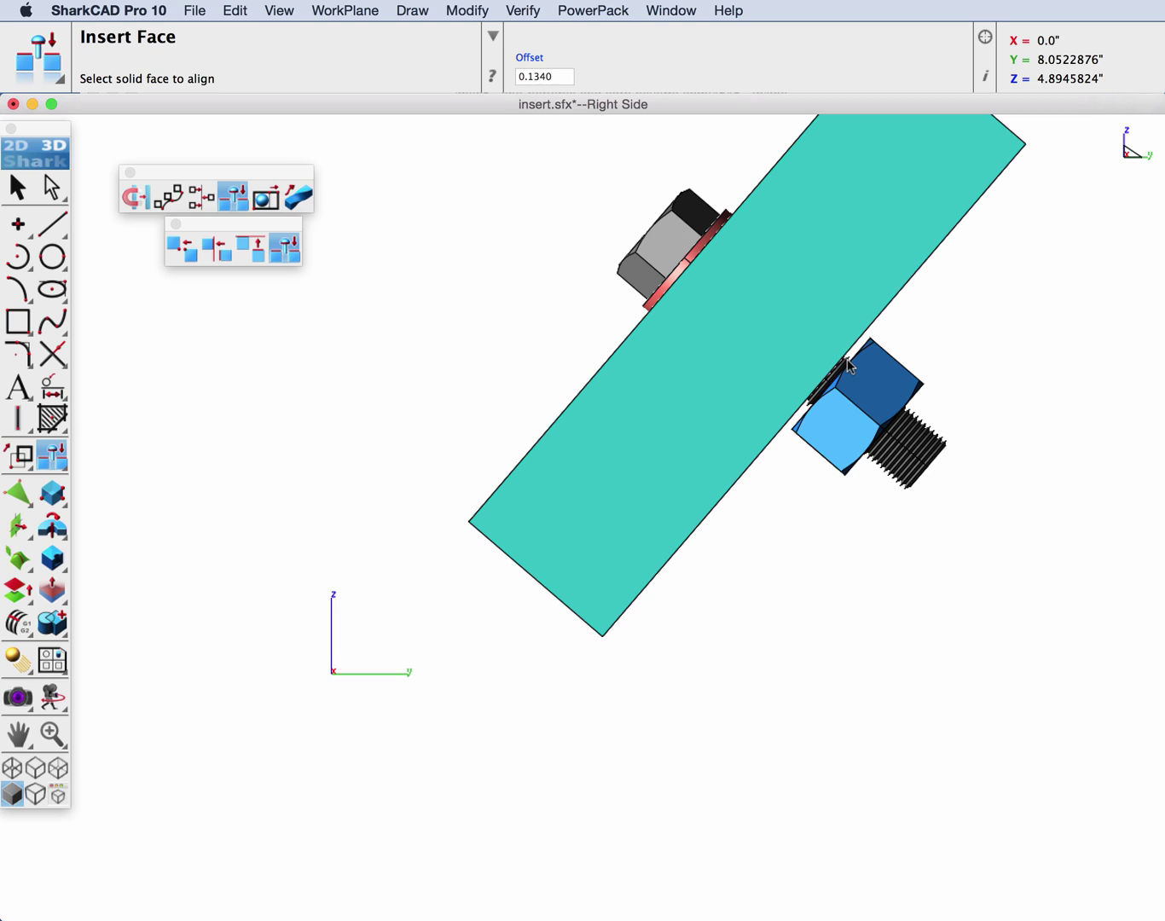
{"action": "left_click", "coordinate": [535, 75]}
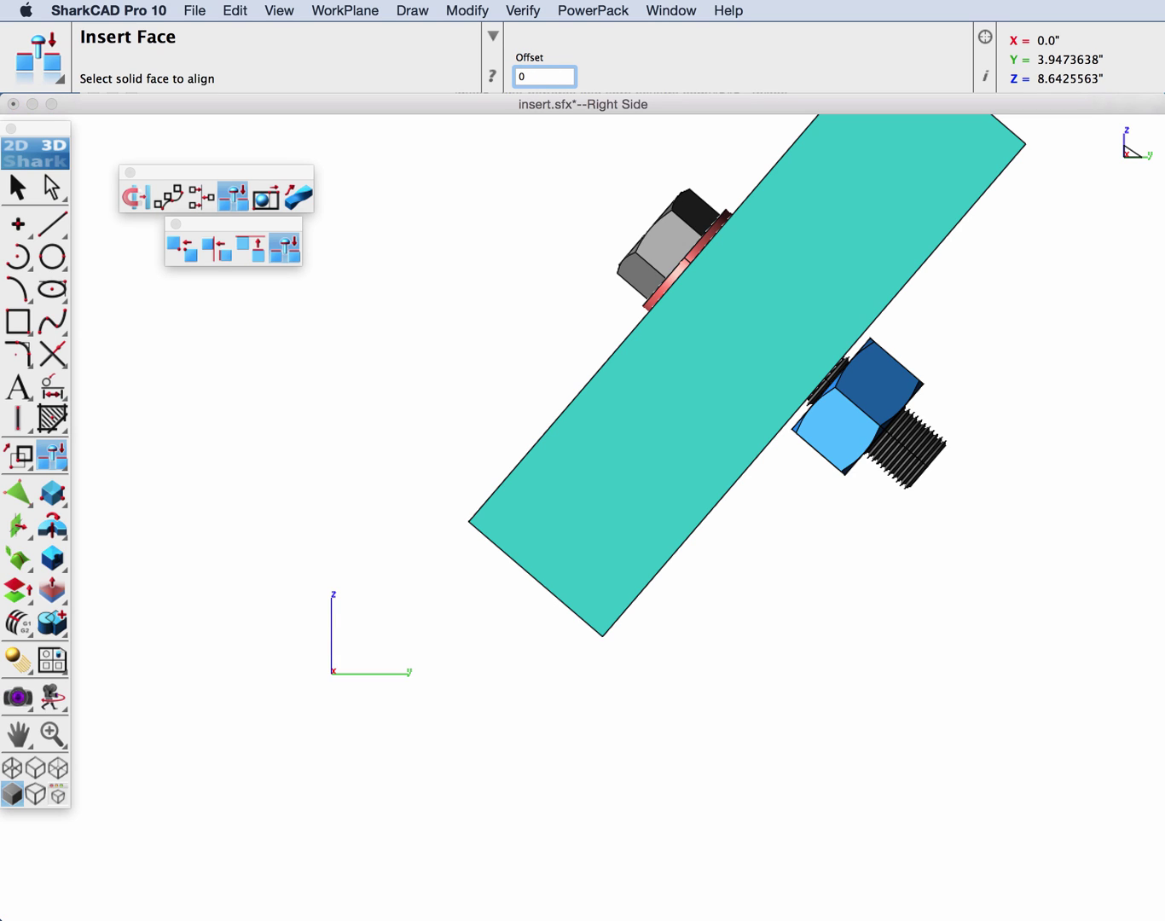
{"action": "key", "text": "Return"}
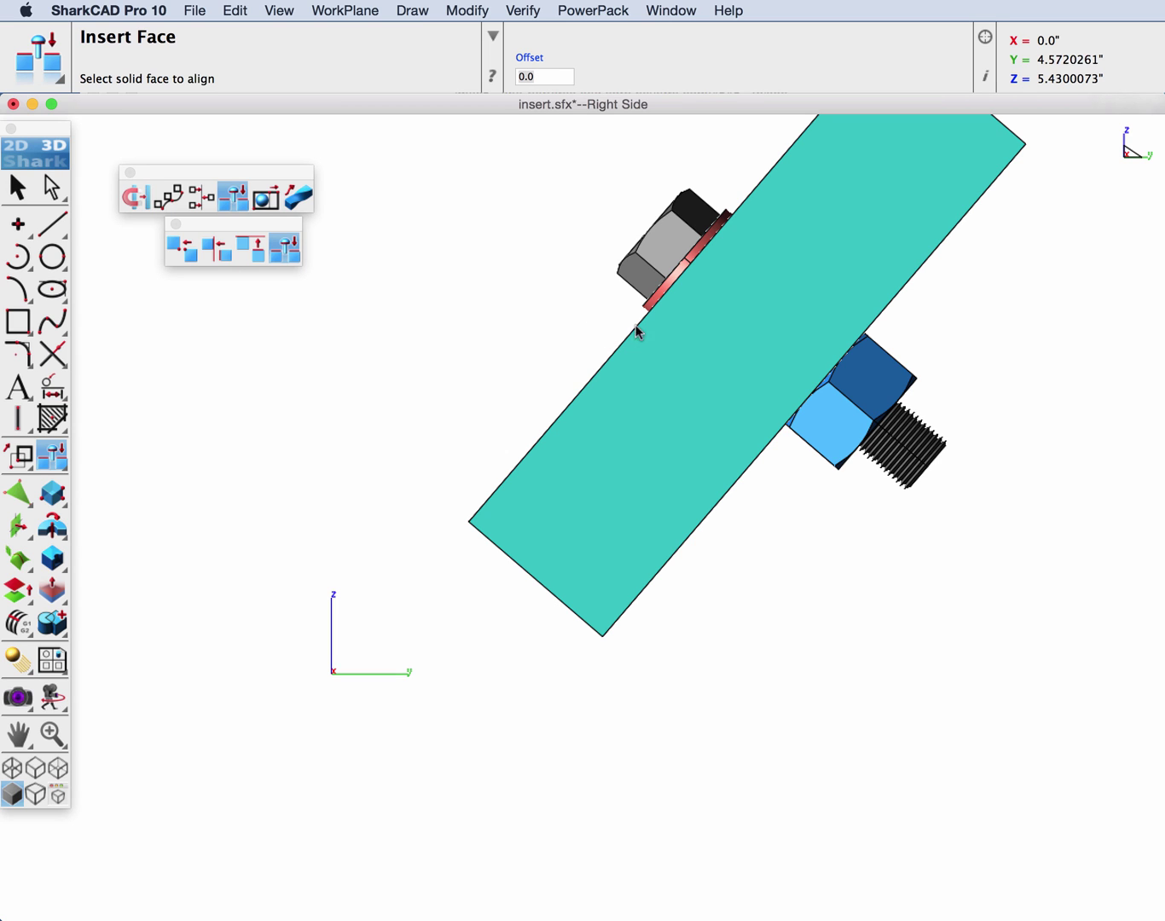
{"action": "scroll", "coordinate": [643, 324], "scroll_direction": "down", "scroll_amount": 2}
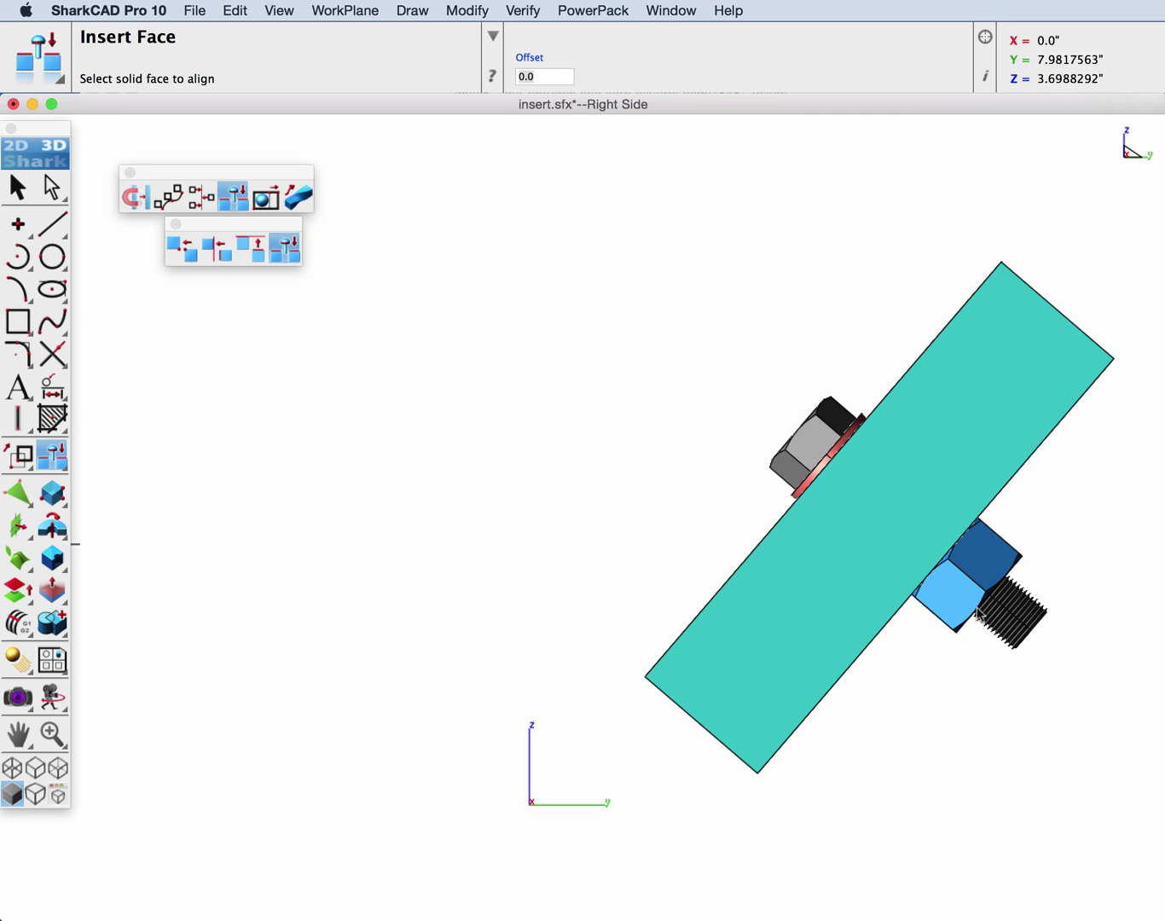
{"action": "scroll", "coordinate": [1003, 604], "scroll_direction": "up", "scroll_amount": 3}
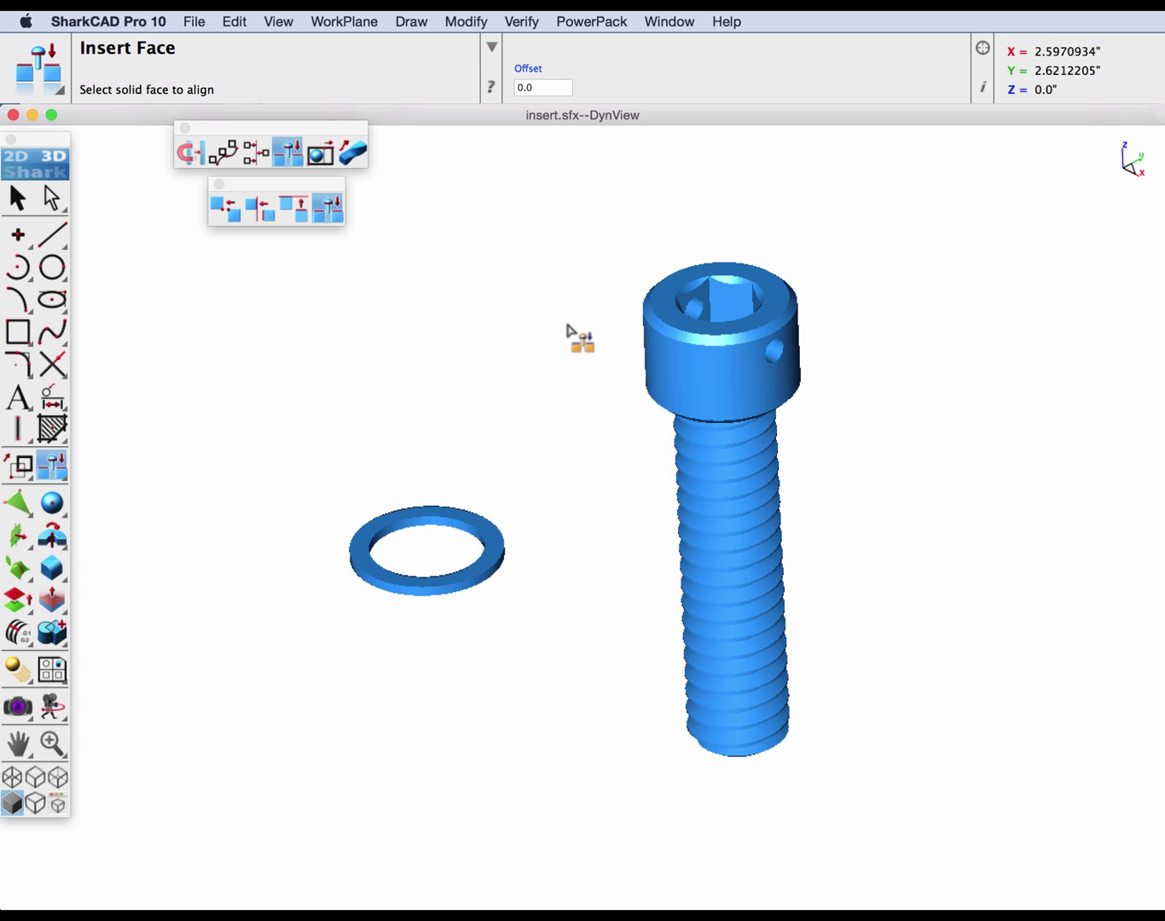
- Align the socket-head screw's head face with the washer's inner face
{"action": "left_click", "coordinate": [664, 368]}
{"action": "left_click", "coordinate": [707, 359]}
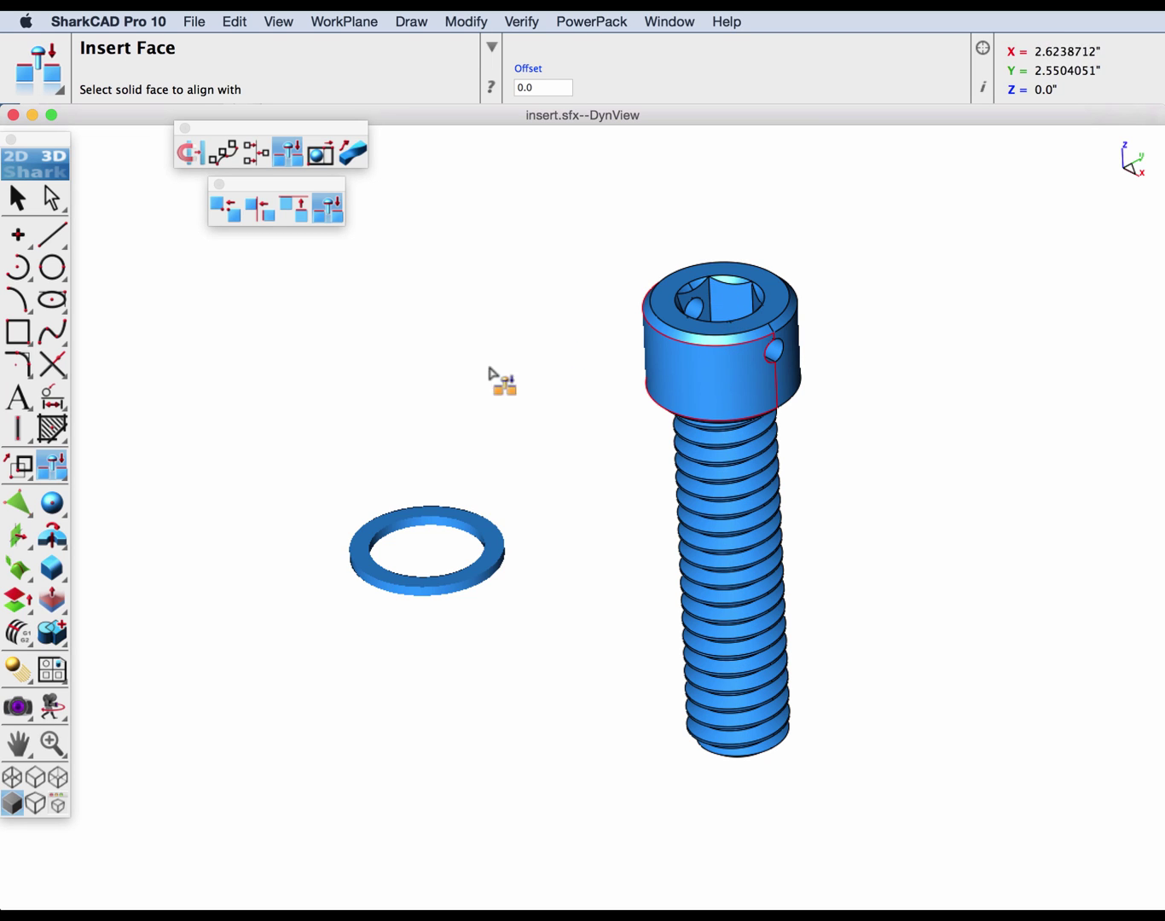
{"action": "scroll", "coordinate": [413, 530], "scroll_direction": "up", "scroll_amount": 2}
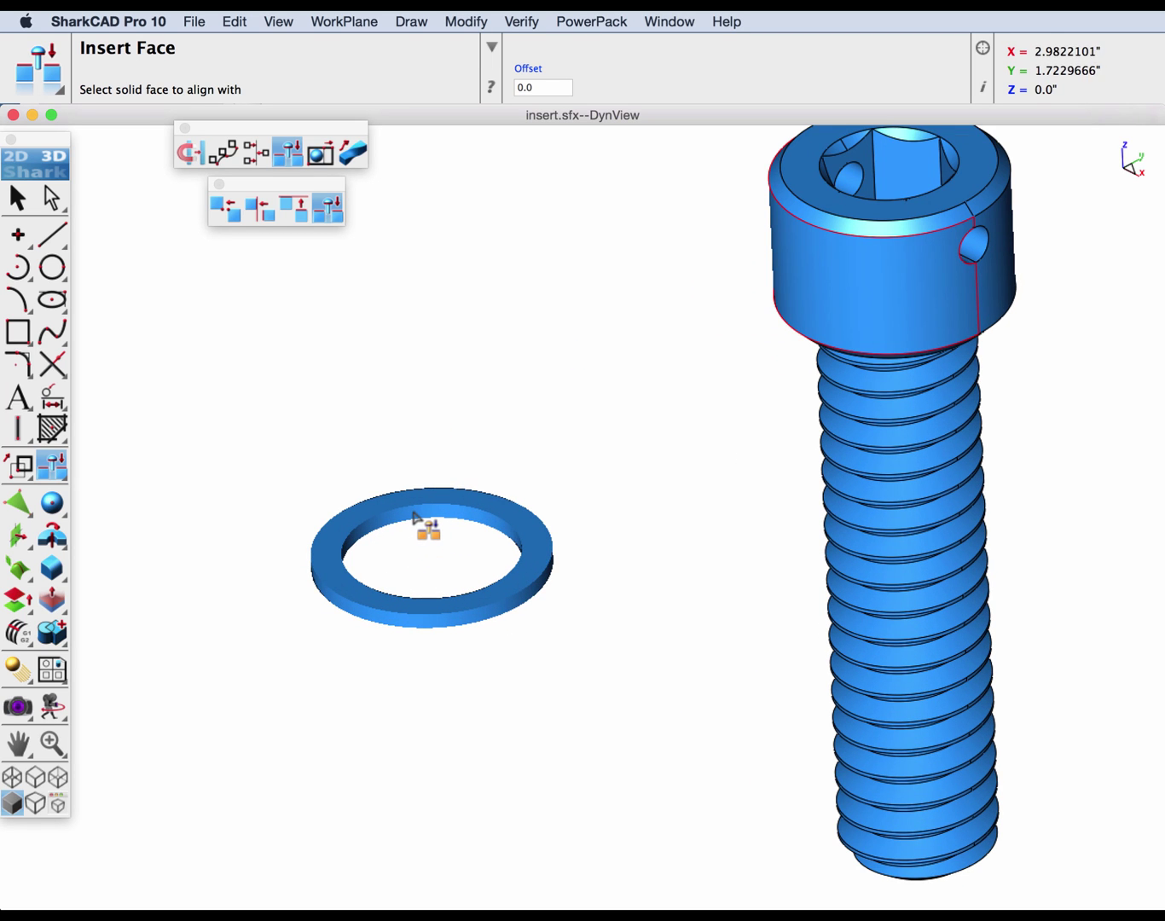
{"action": "left_click", "coordinate": [414, 517]}
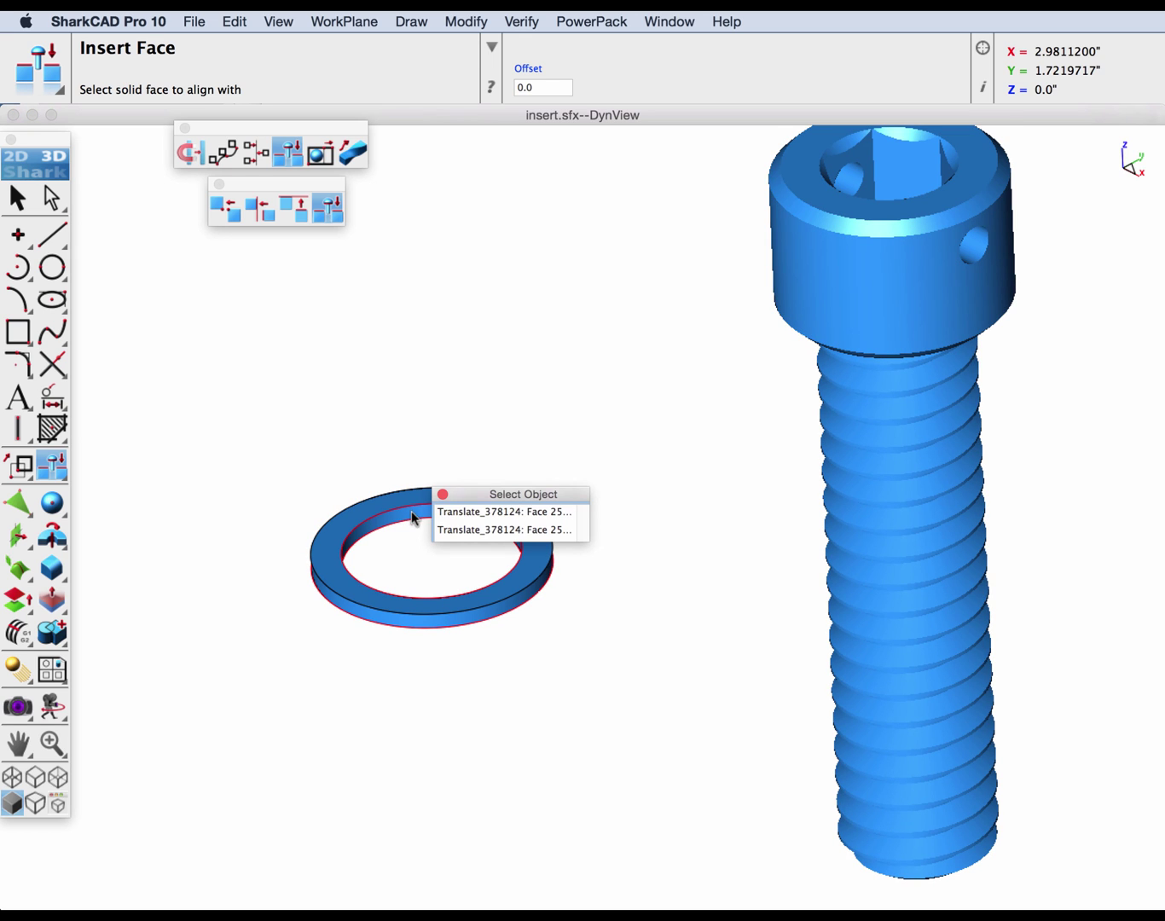
{"action": "left_click", "coordinate": [461, 511]}
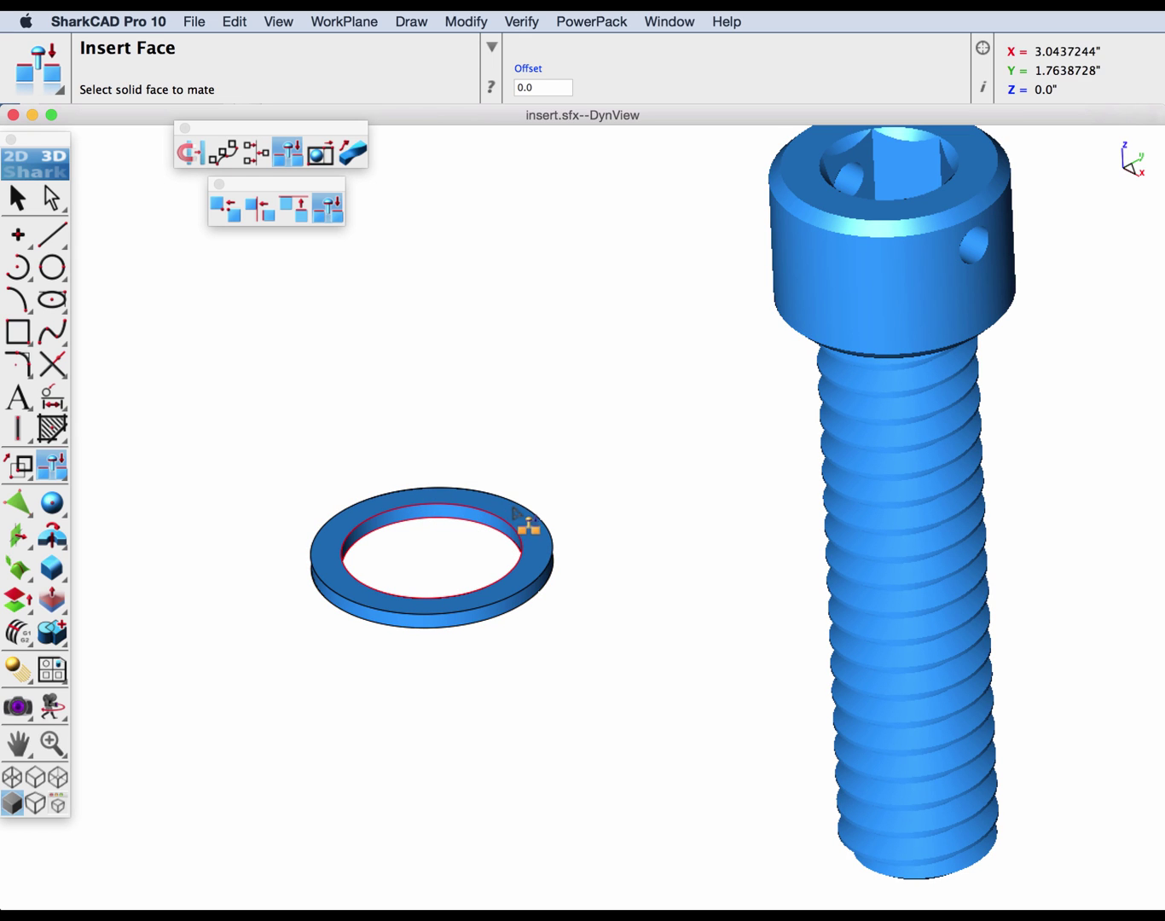
{"action": "scroll", "coordinate": [674, 433], "scroll_direction": "down", "scroll_amount": 1}
- Mate the underside of the screw head to the washer face, then return to Selection
{"action": "middle_click_drag", "start_coordinate": [726, 407], "coordinate": [644, 380]}
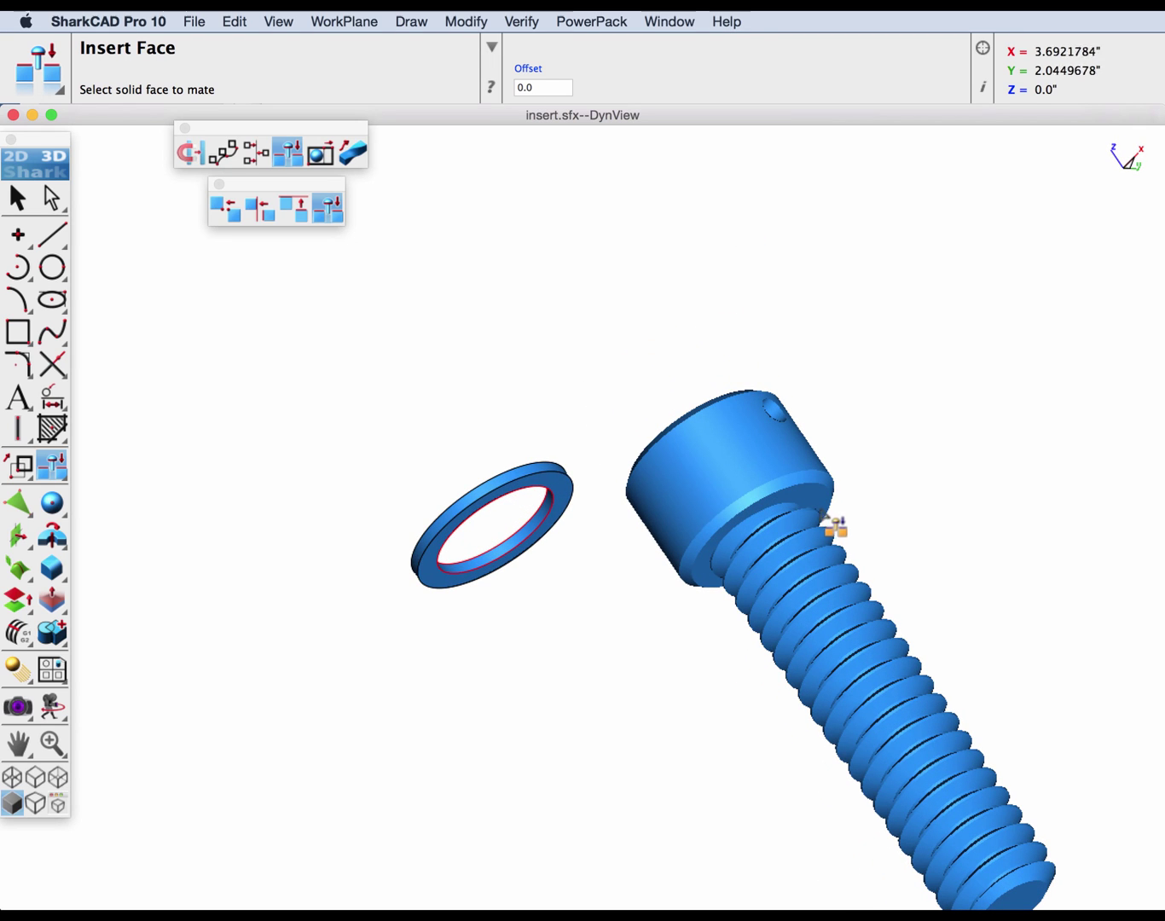
{"action": "left_click", "coordinate": [832, 511]}
{"action": "left_click", "coordinate": [853, 496]}
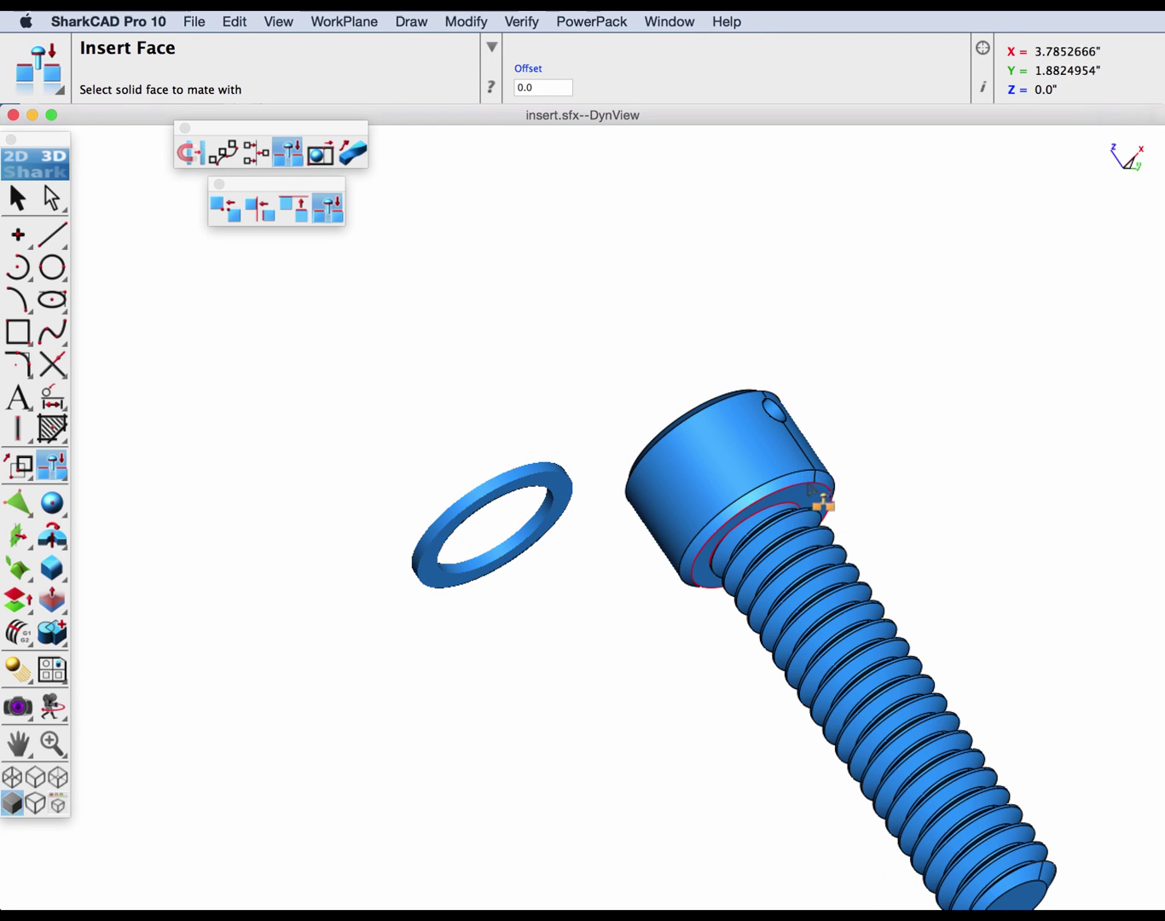
{"action": "key", "text": "super+0"}
{"action": "scroll", "coordinate": [447, 595], "scroll_direction": "up", "scroll_amount": 2}
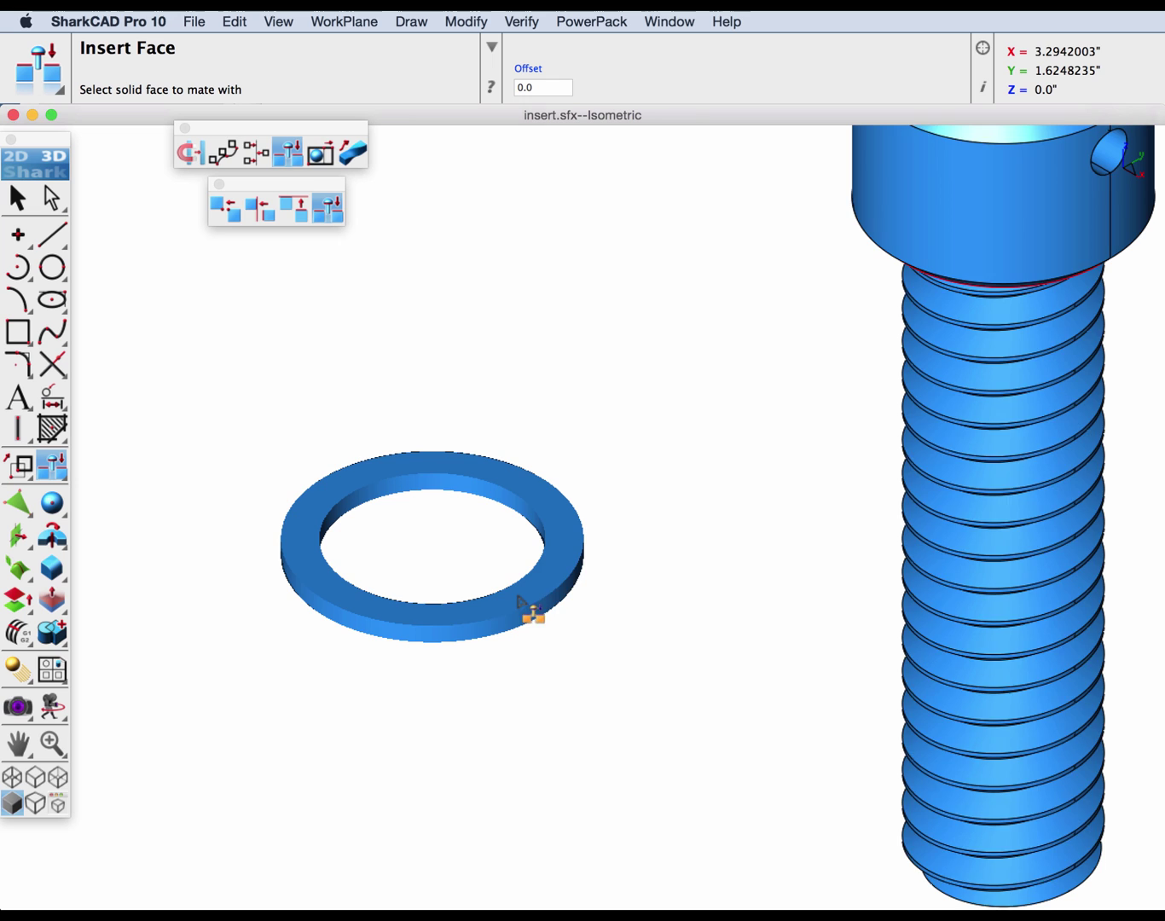
{"action": "left_click", "coordinate": [529, 611]}
{"action": "left_click", "coordinate": [589, 598]}
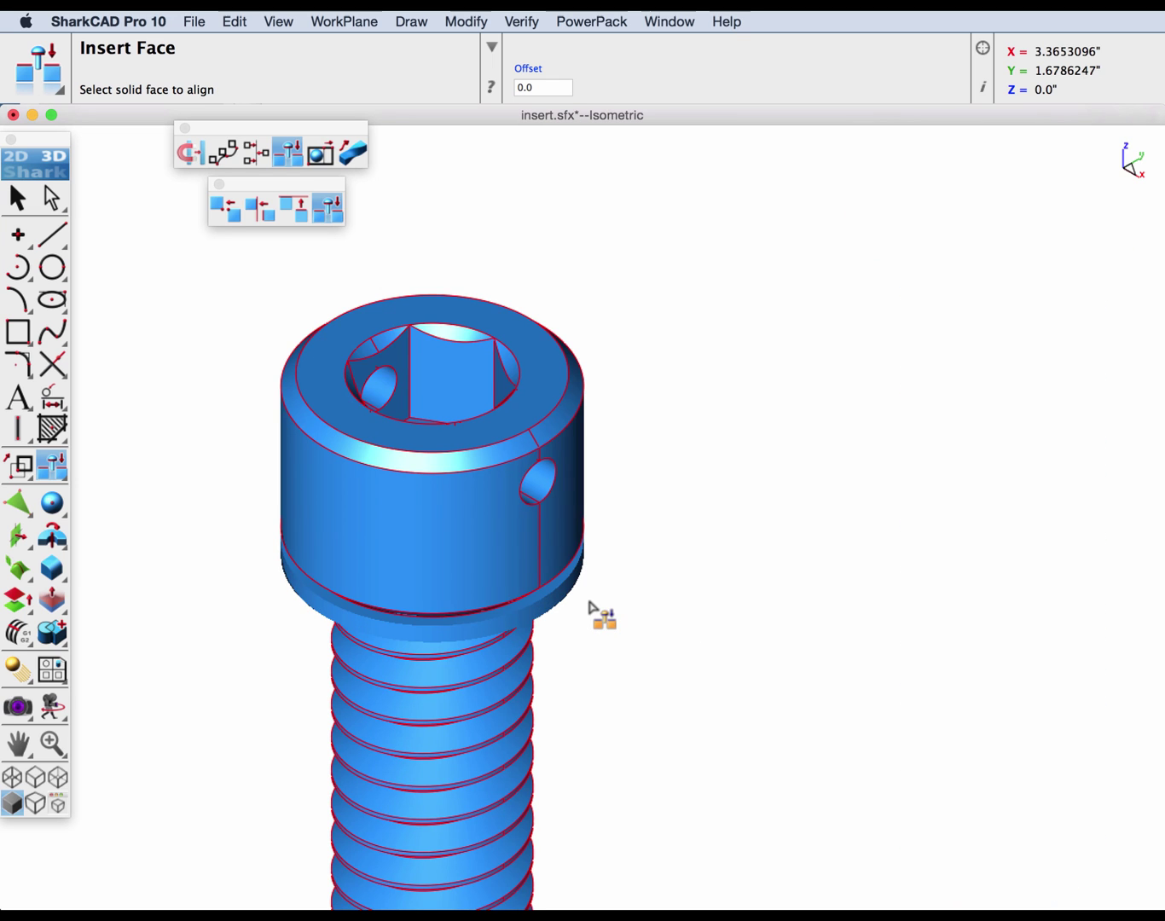
{"action": "left_click", "coordinate": [8, 197]}
{"action": "mouse_move", "coordinate": [351, 521]}
{"action": "middle_mouse_down"}
{"action": "mouse_move", "coordinate": [390, 385]}
{"action": "mouse_move", "coordinate": [364, 485]}
{"action": "mouse_move", "coordinate": [322, 508]}
{"action": "mouse_move", "coordinate": [347, 497]}
{"action": "middle_mouse_up"}
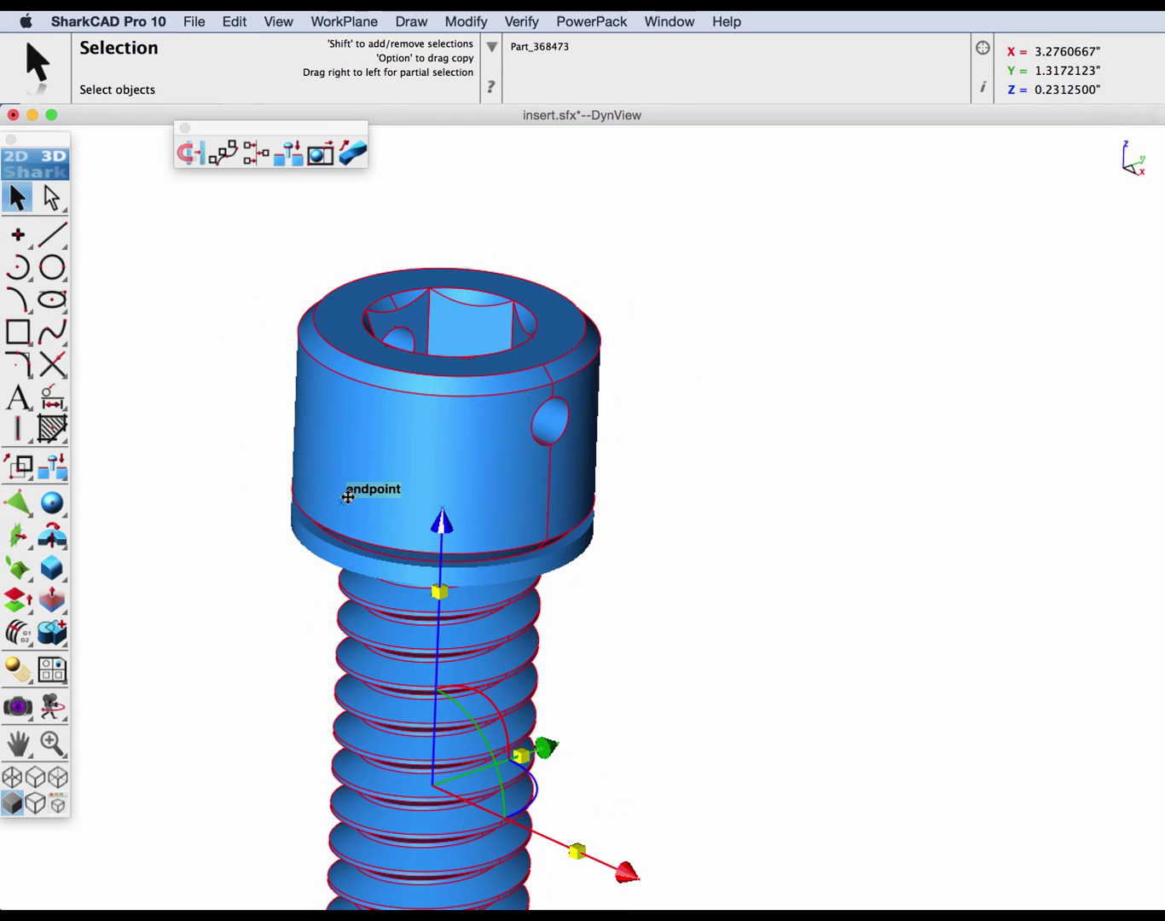
- Try aligning the green bolt's face, dismiss the Assembly Align Error, and return to Selection
{"action": "left_click", "coordinate": [753, 480]}
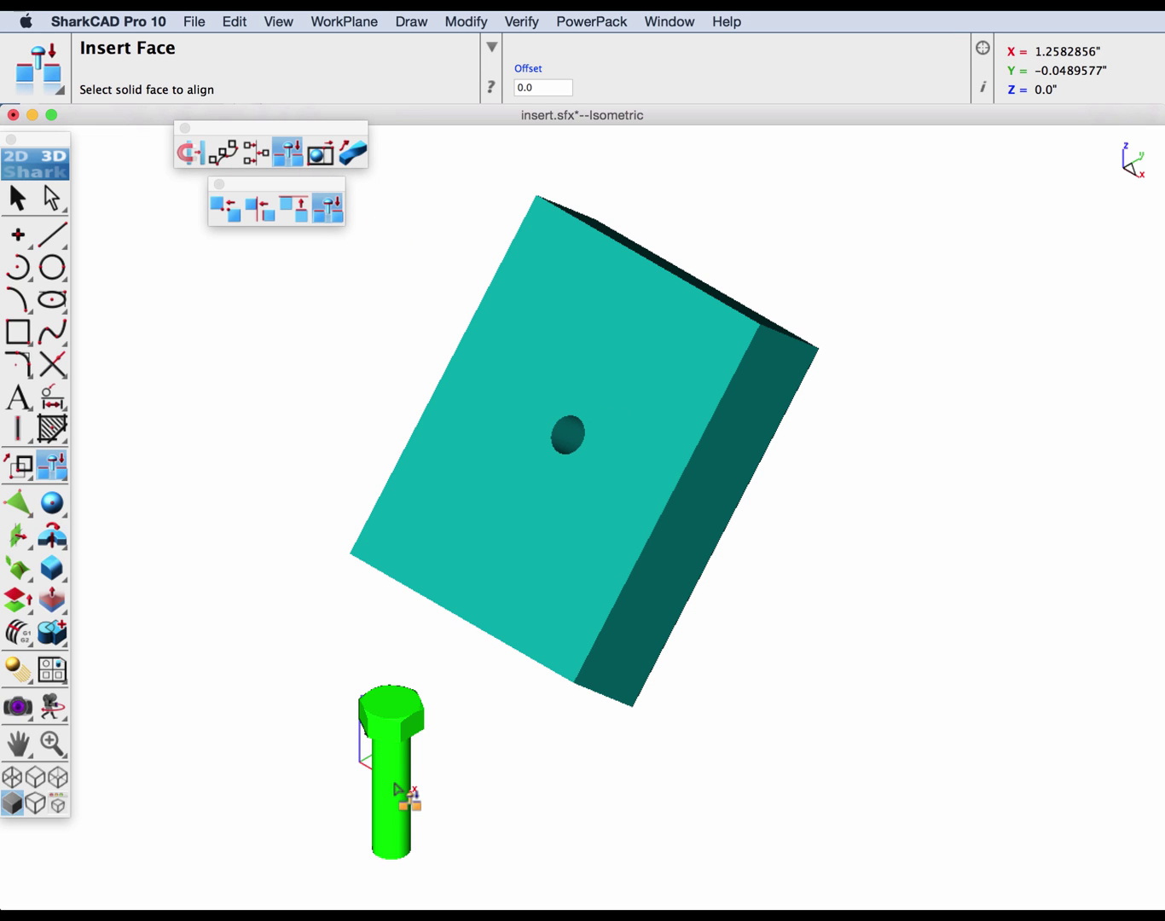
{"action": "left_click", "coordinate": [395, 787]}
{"action": "left_click", "coordinate": [454, 785]}
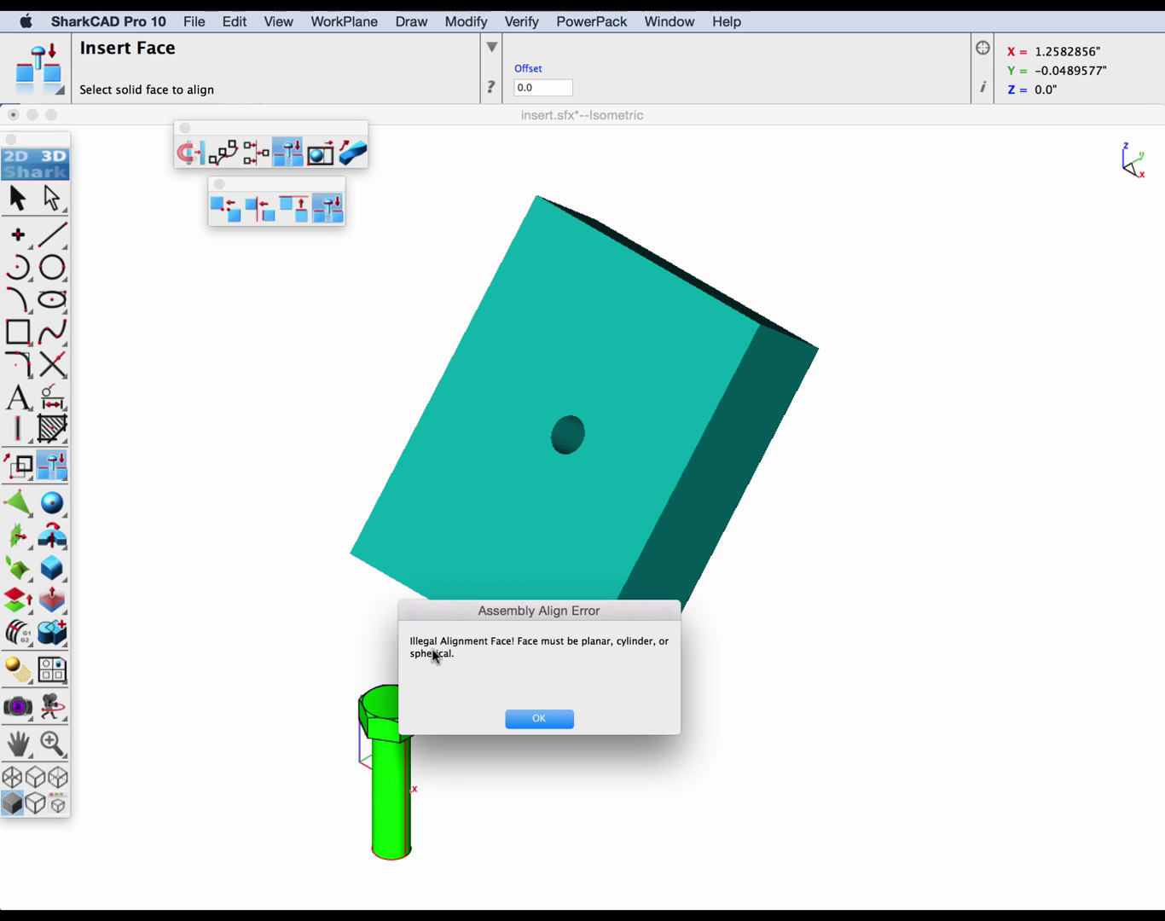
{"action": "left_click", "coordinate": [540, 720]}
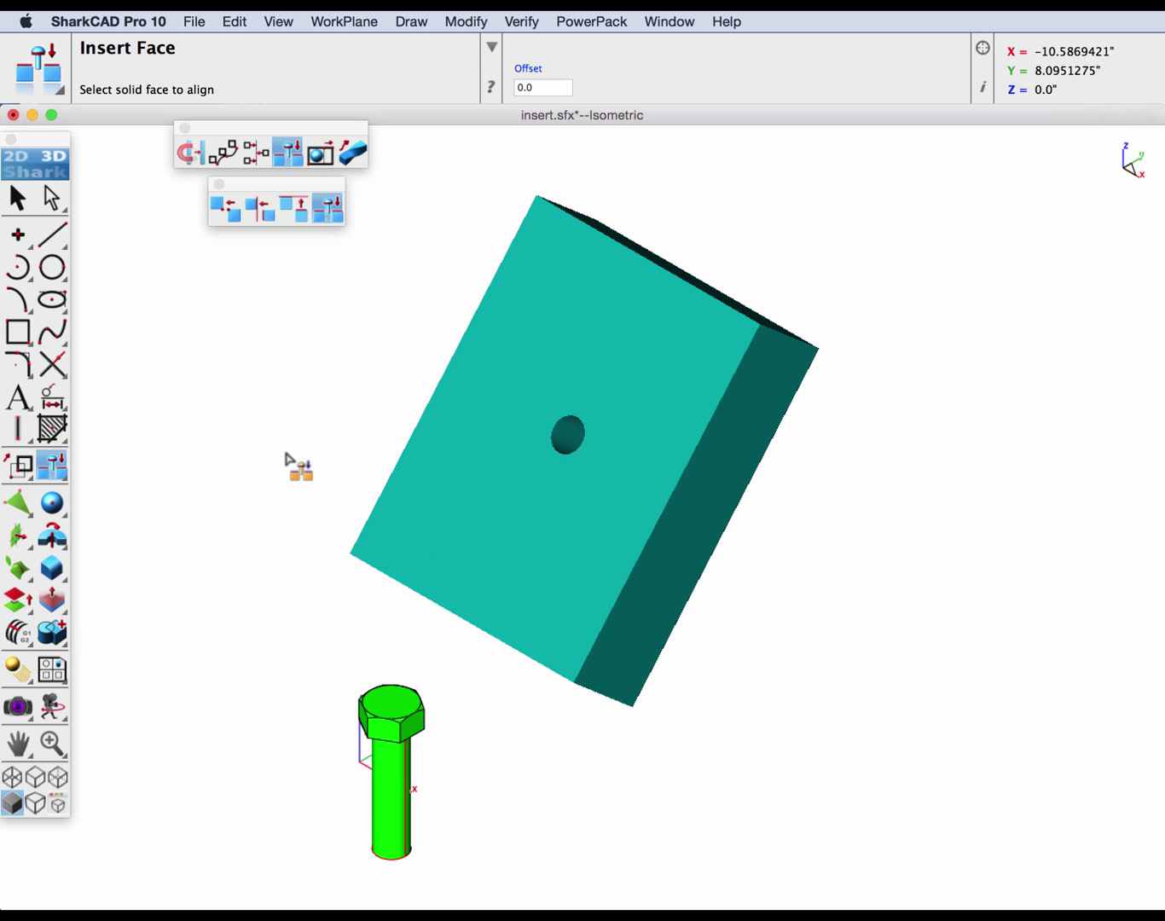
{"action": "left_click", "coordinate": [17, 196]}
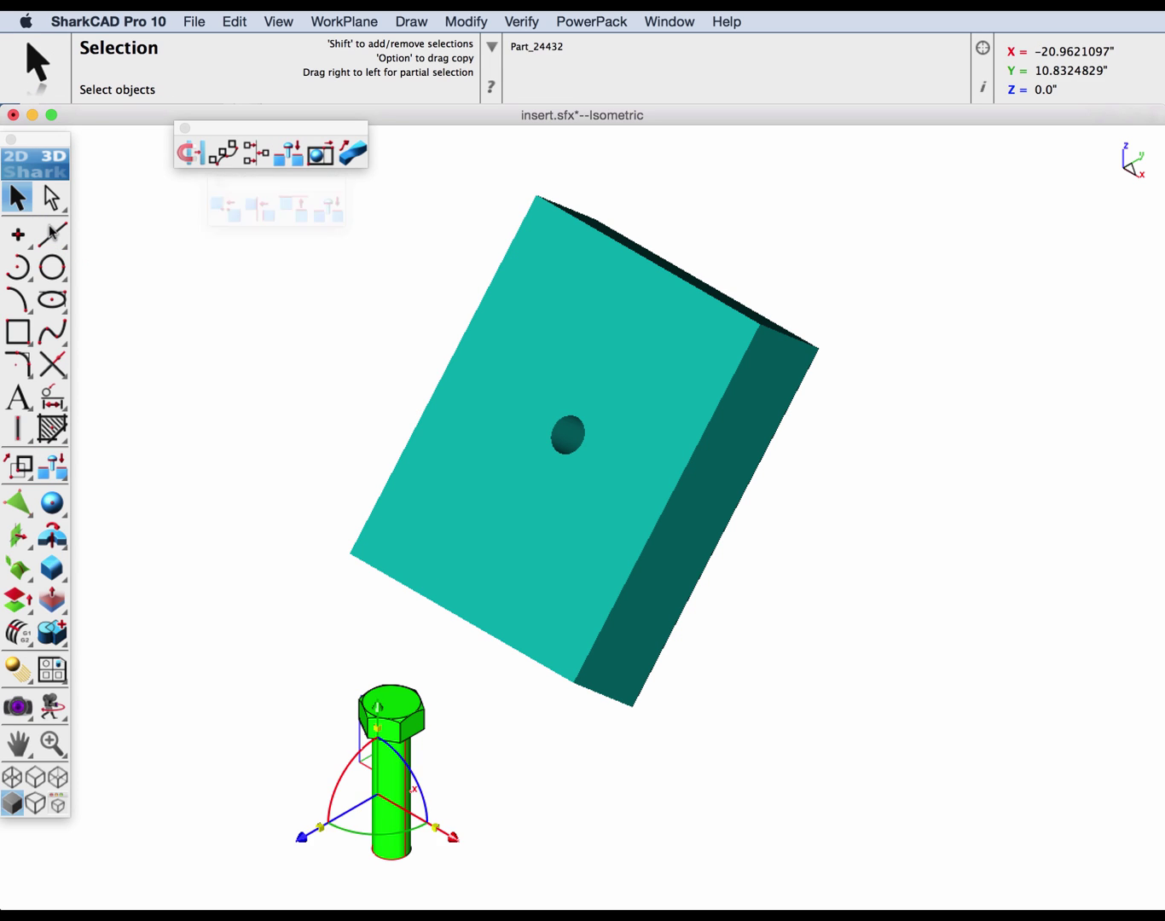
- Simplify the green bolt with Edit > Simplify Object, converting its 19 NURBS faces to analytic
{"action": "left_click", "coordinate": [237, 22]}
{"action": "key", "text": "Escape"}
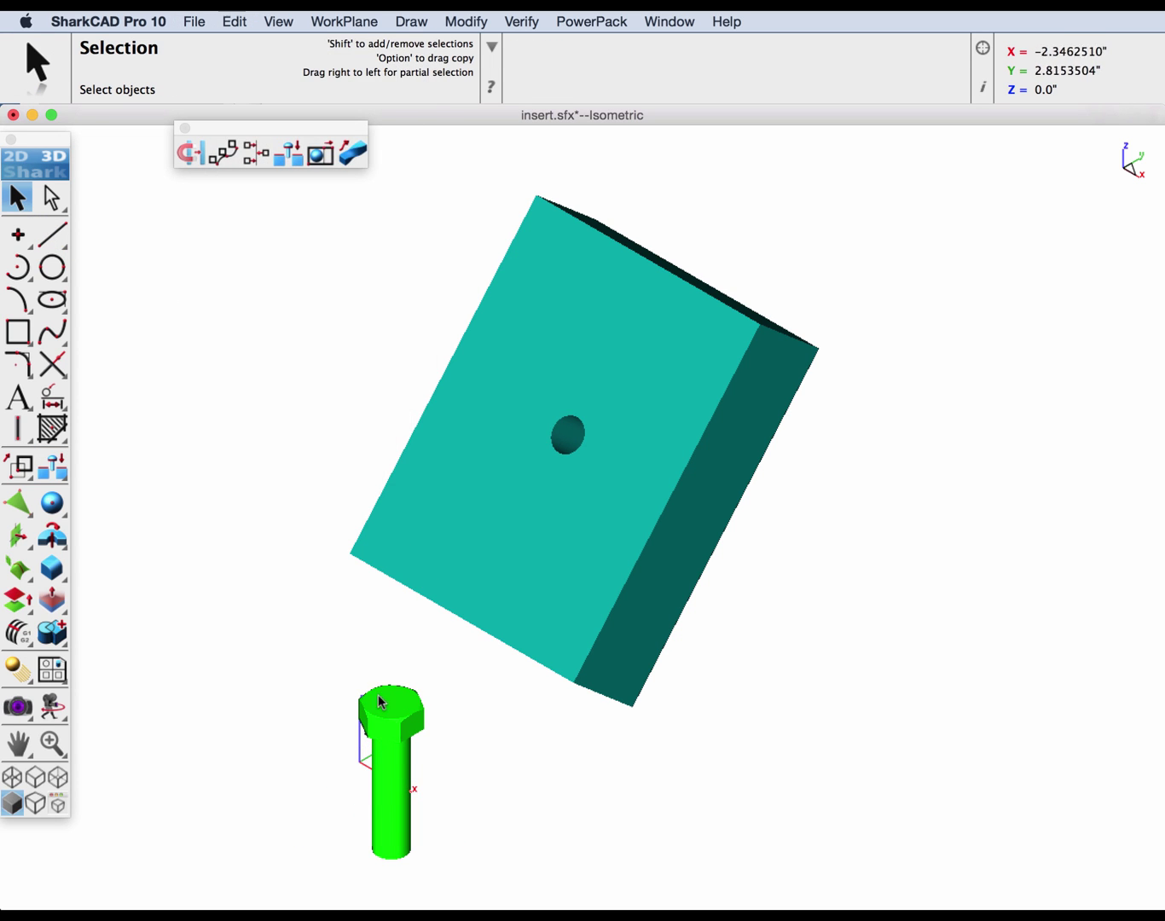
{"action": "left_click", "coordinate": [390, 767]}
{"action": "left_click", "coordinate": [234, 22]}
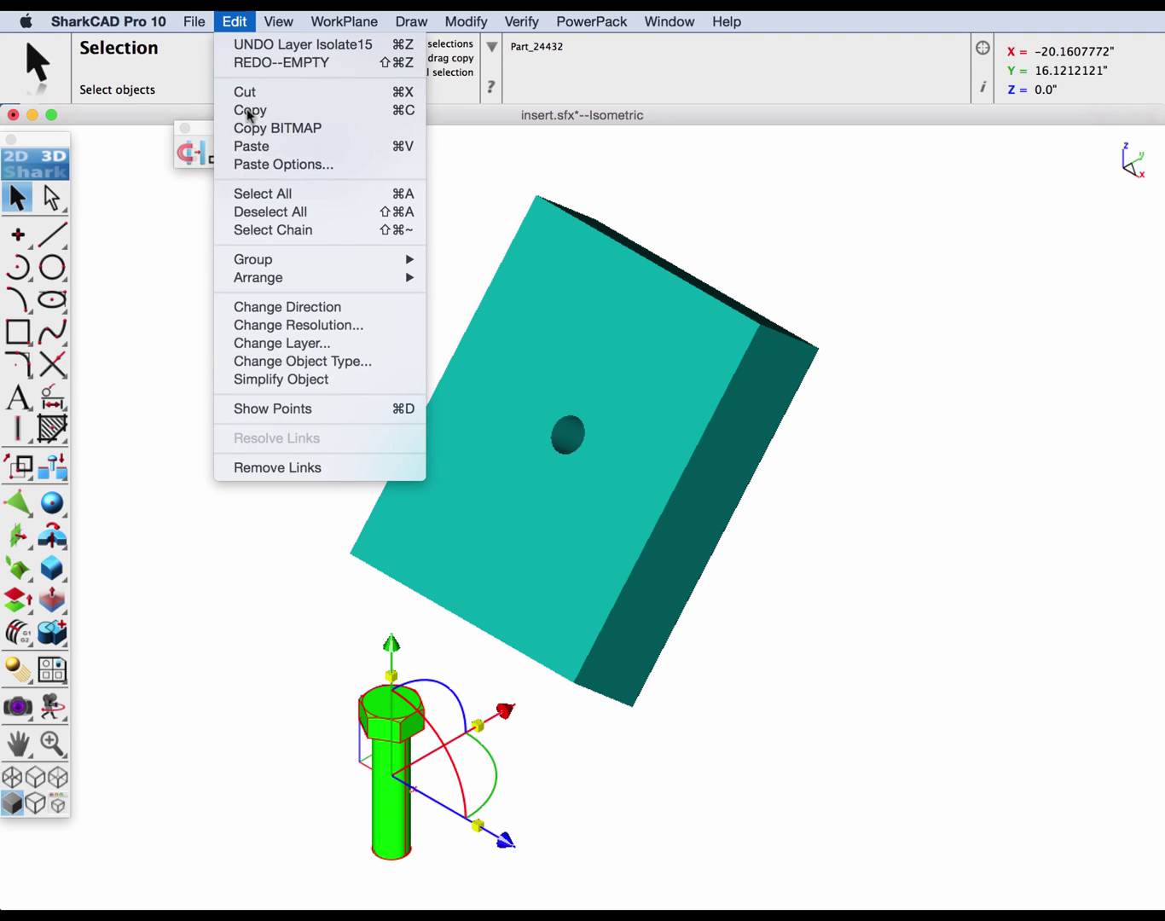
{"action": "left_click", "coordinate": [275, 408]}
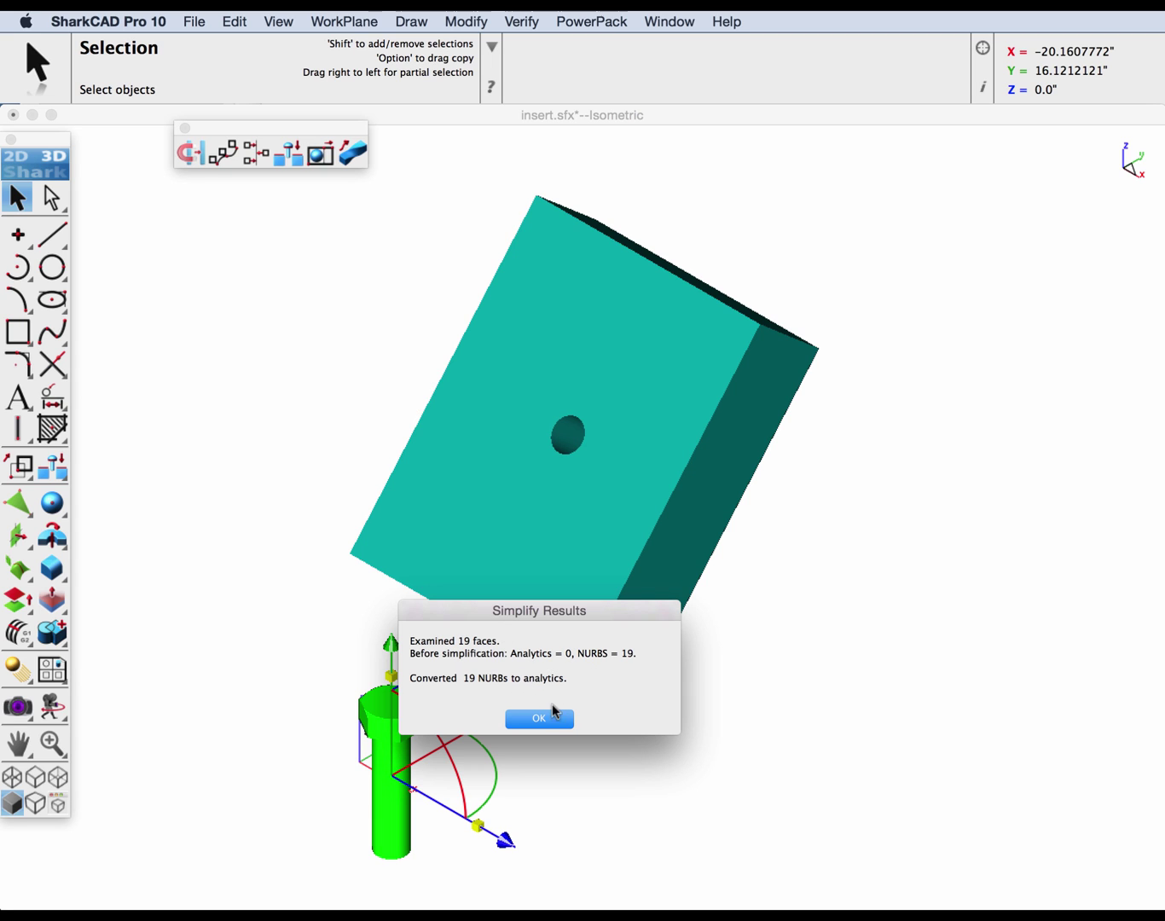
{"action": "left_click", "coordinate": [541, 723]}
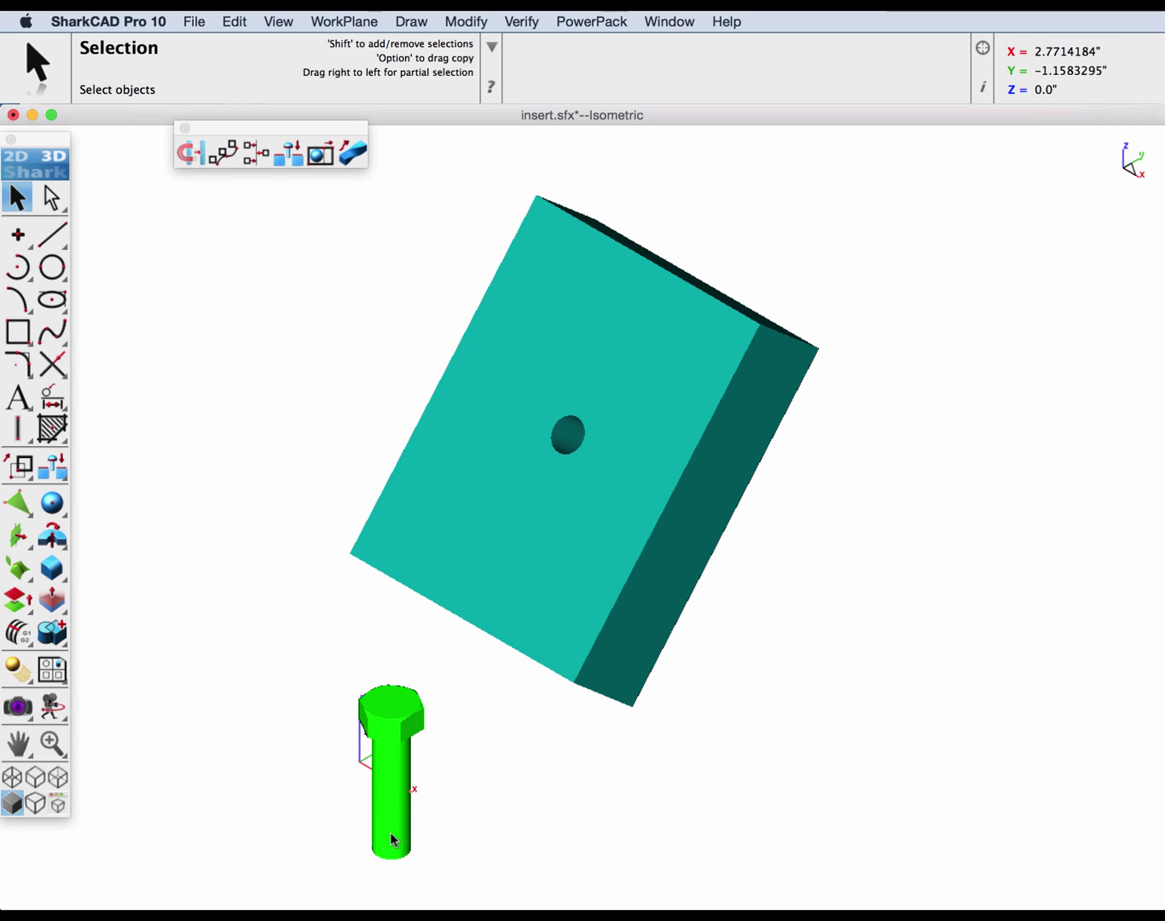
{"action": "scroll", "coordinate": [383, 835], "scroll_direction": "up", "scroll_amount": 3}
{"action": "left_click", "coordinate": [58, 236]}
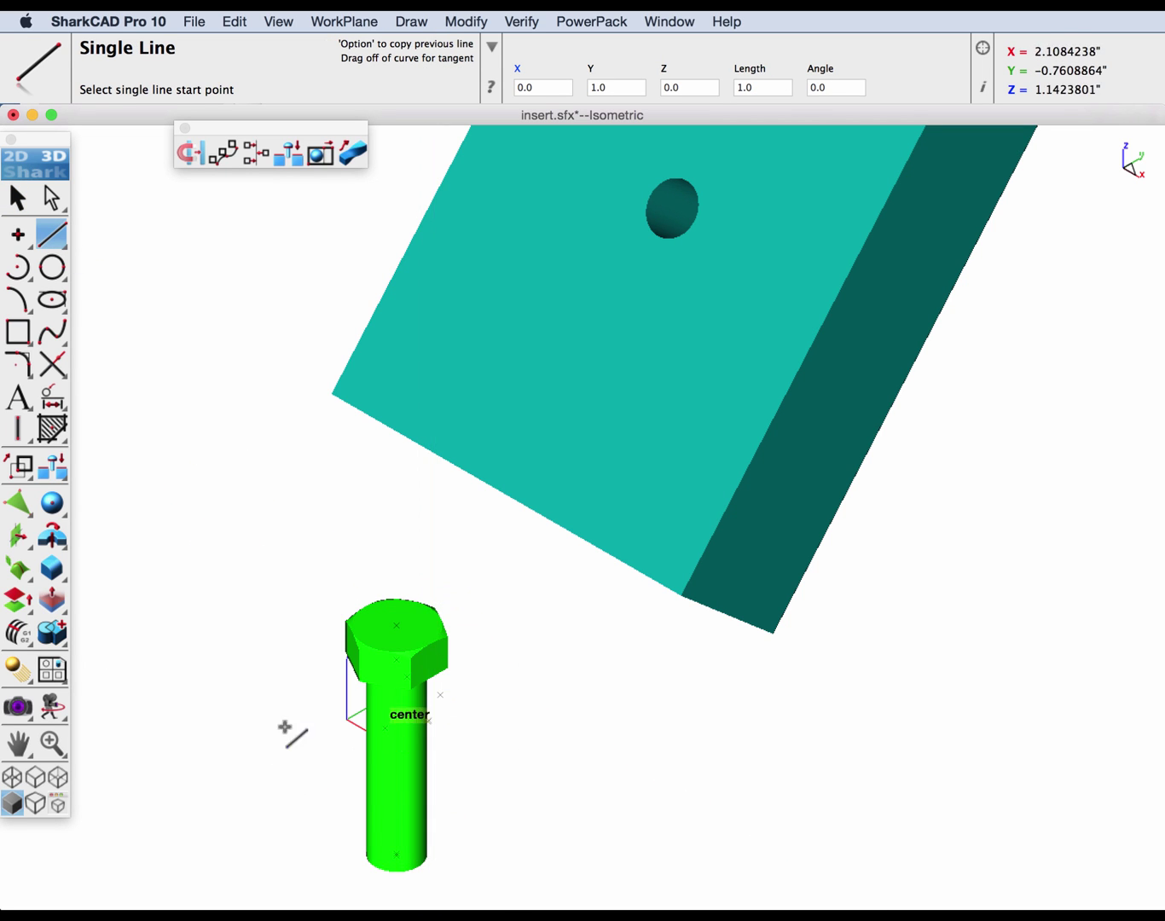
- Align the simplified bolt's shank with the hole and mate its head underside to the block's top face
{"action": "left_click", "coordinate": [287, 151]}
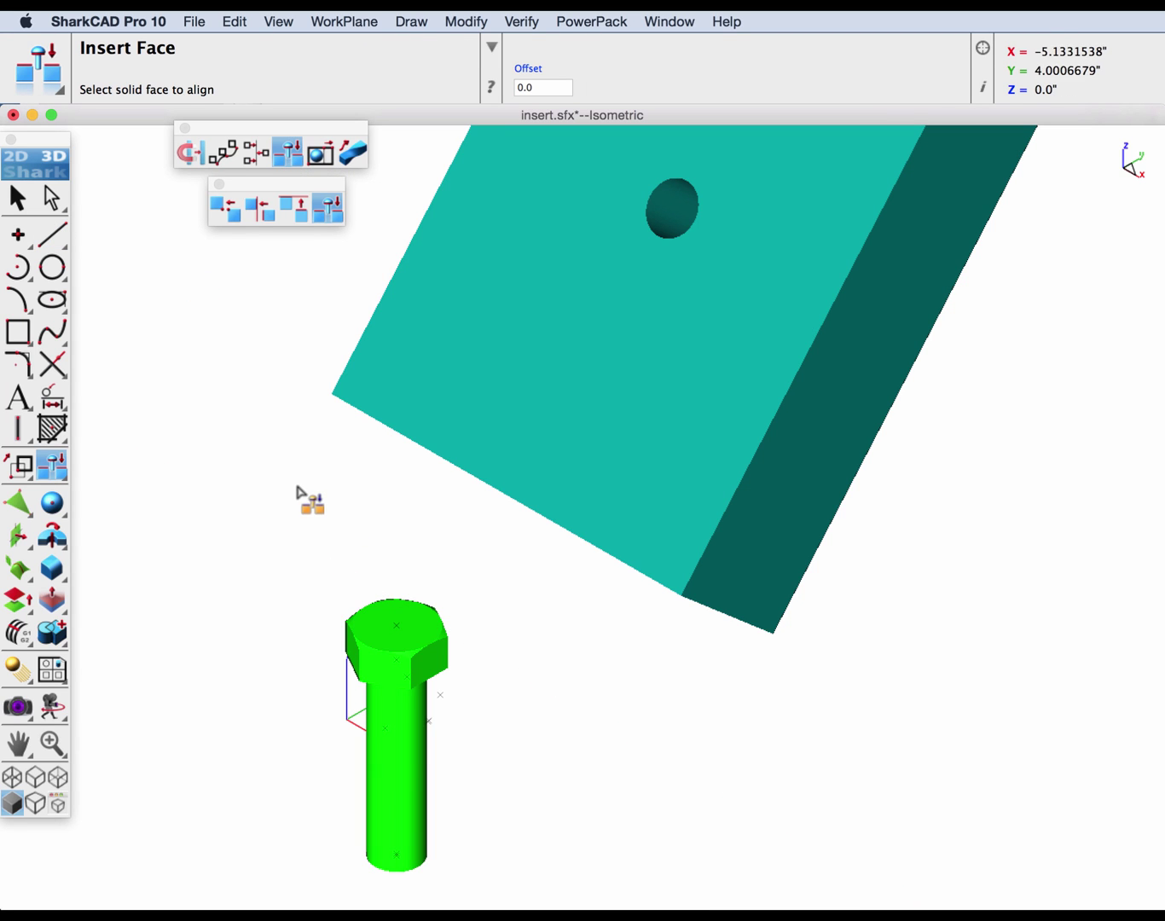
{"action": "left_click", "coordinate": [422, 757]}
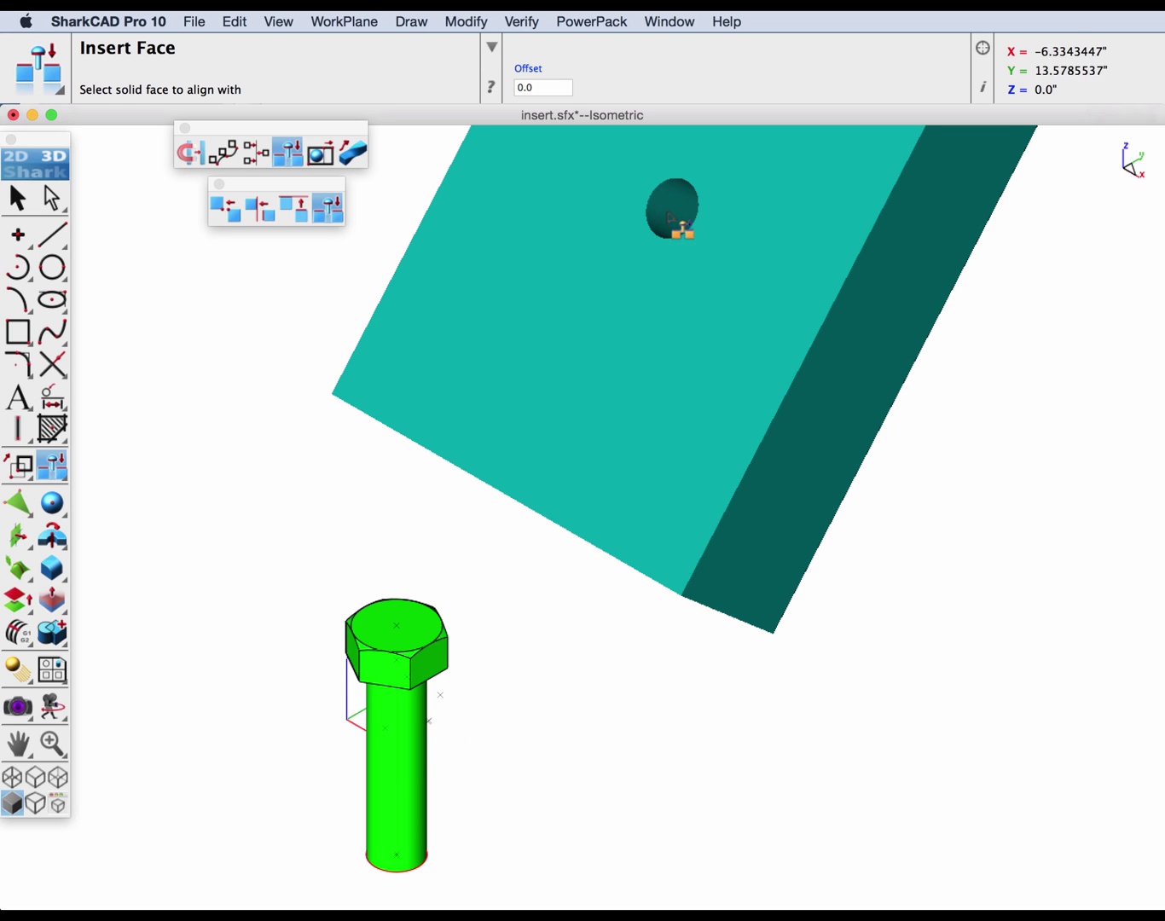
{"action": "left_click", "coordinate": [689, 224]}
{"action": "left_click", "coordinate": [702, 214]}
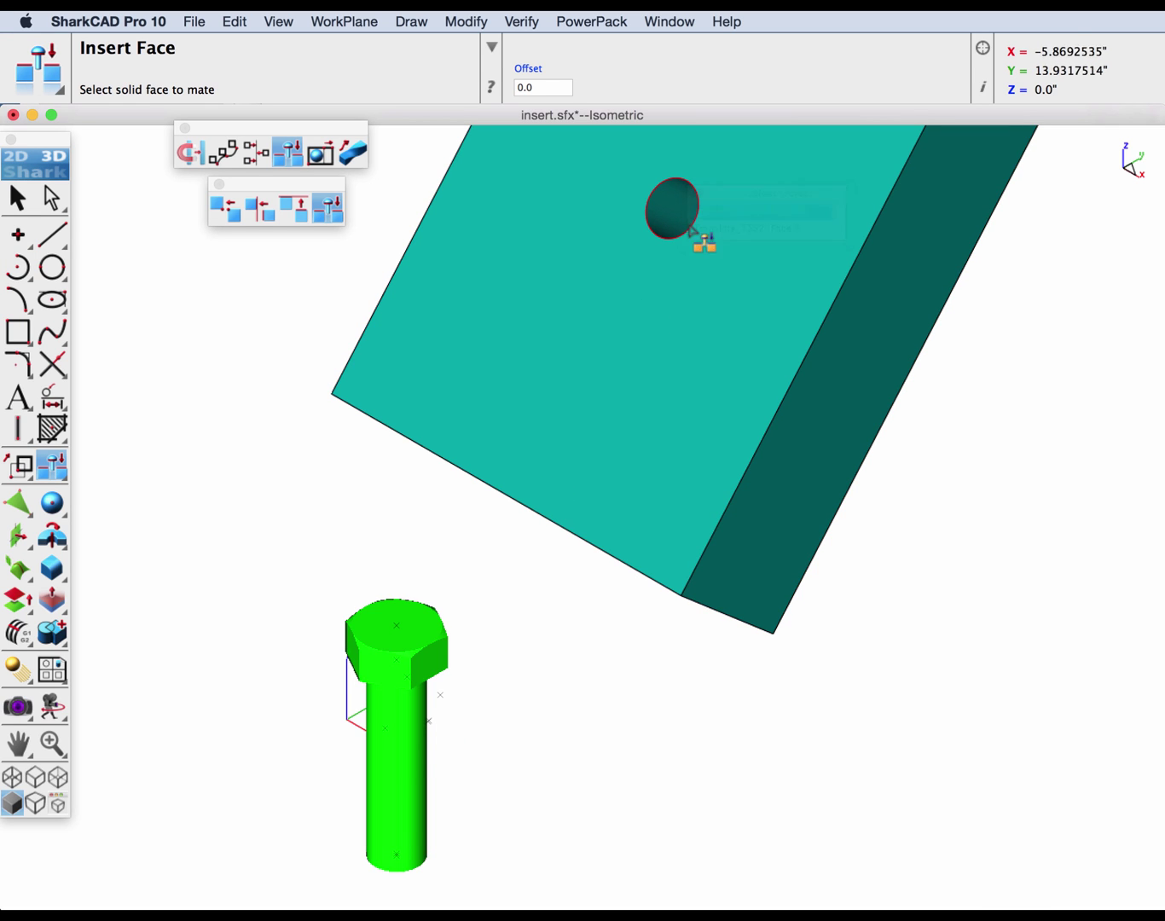
{"action": "left_click", "coordinate": [439, 675]}
{"action": "left_click", "coordinate": [479, 685]}
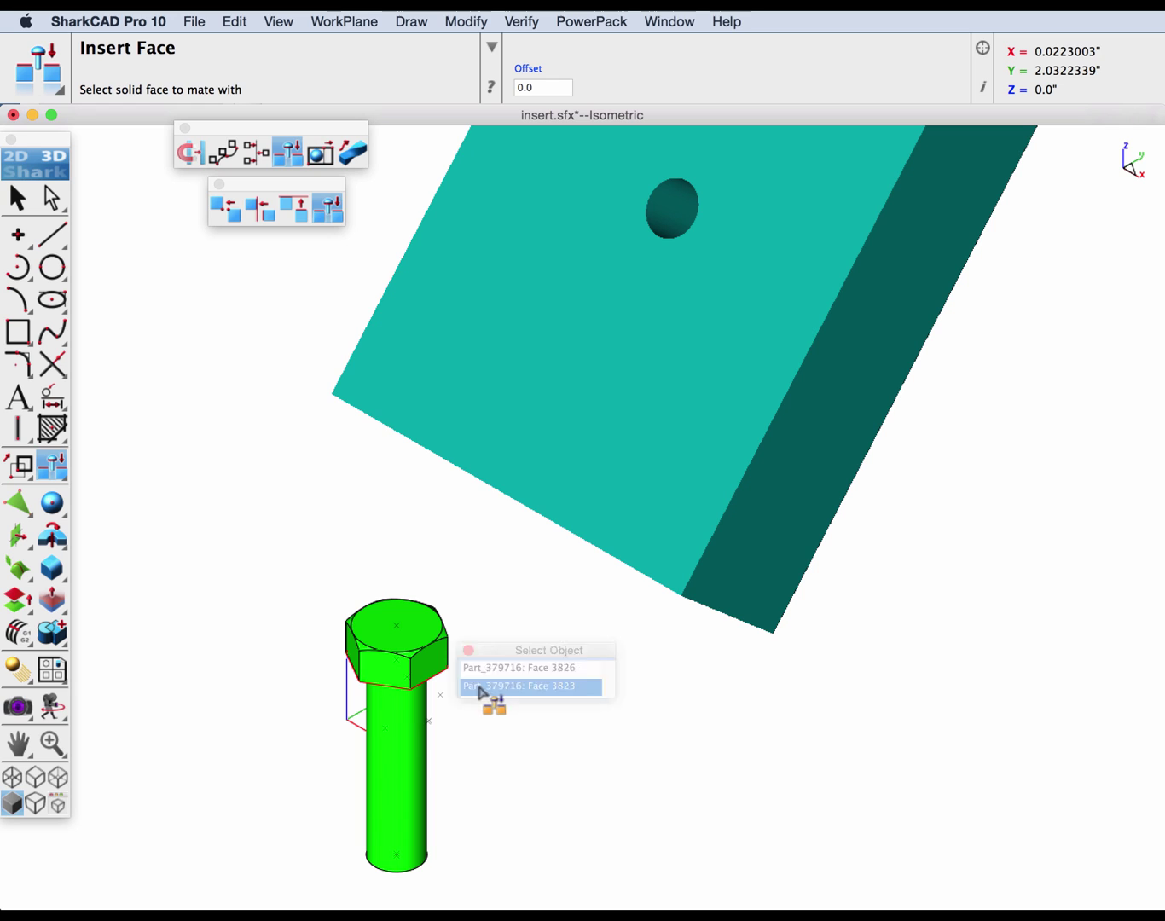
{"action": "left_click", "coordinate": [673, 388]}
{"action": "left_click", "coordinate": [702, 383]}
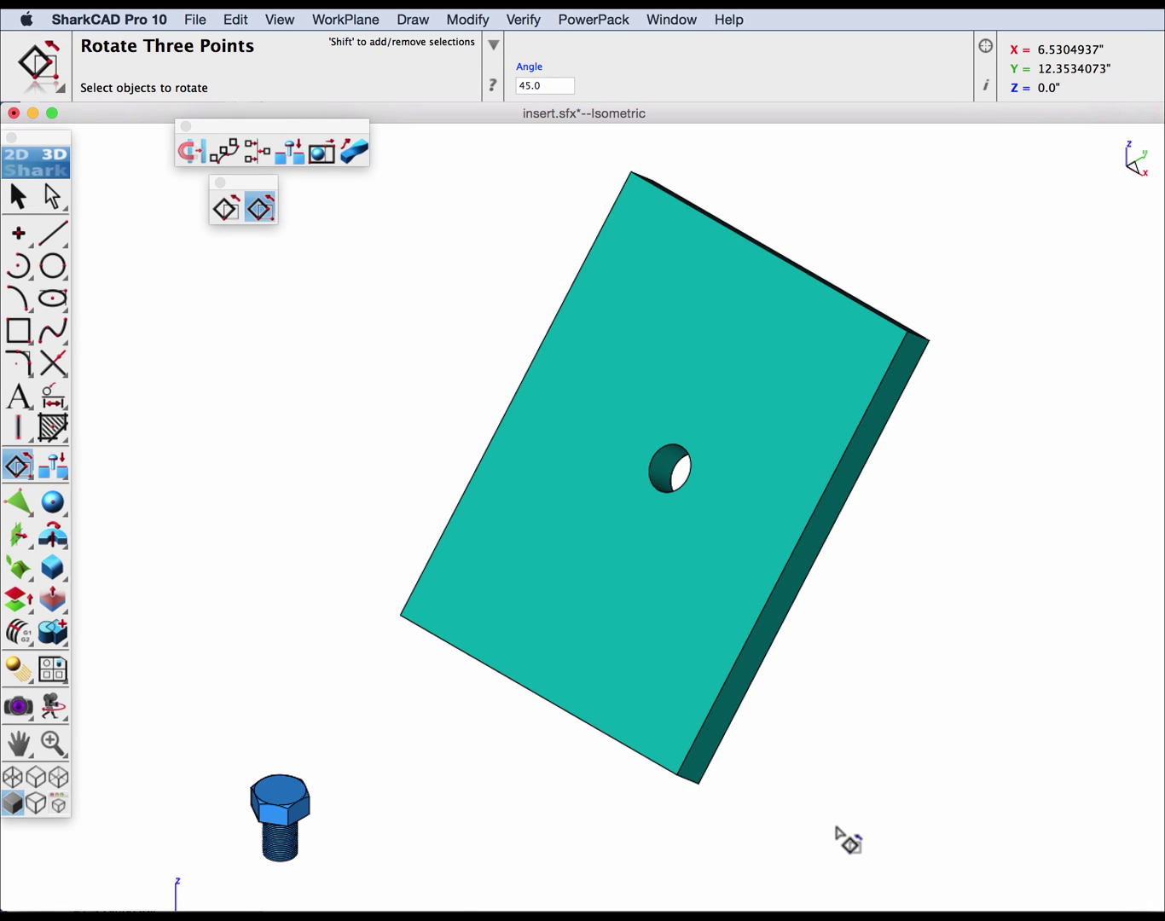
- Translate the threaded bolt from its head's top centre to the hole's centre
{"action": "scroll", "coordinate": [255, 852], "scroll_direction": "up", "scroll_amount": 5}
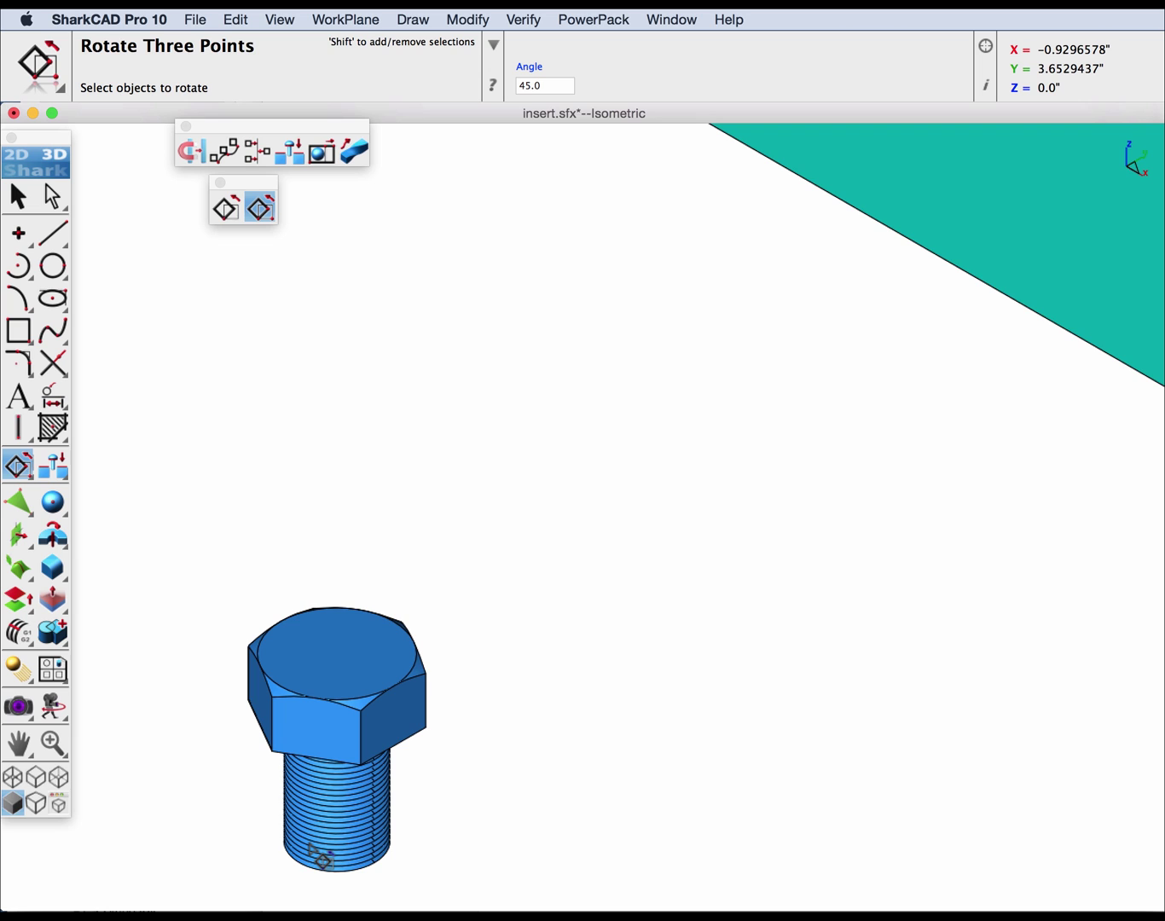
{"action": "scroll", "coordinate": [328, 840], "scroll_direction": "down", "scroll_amount": 3}
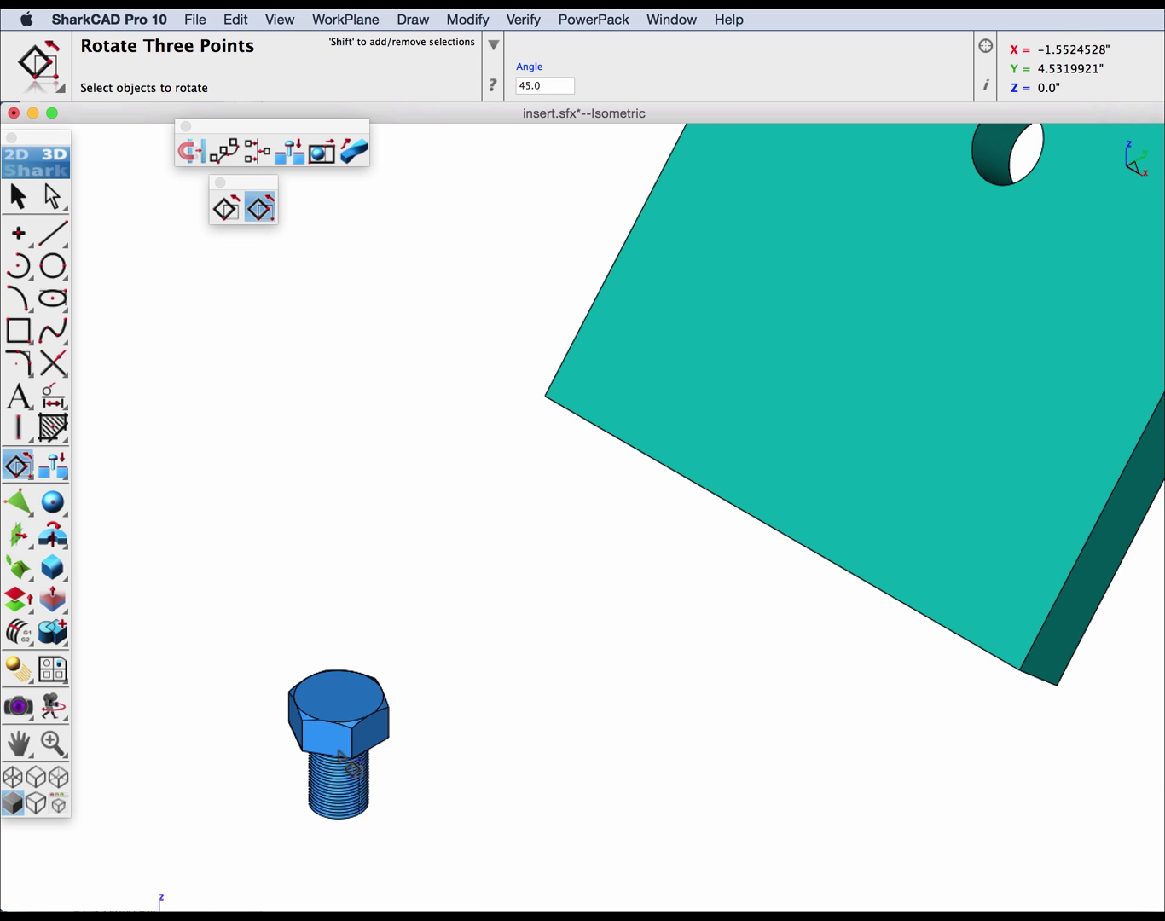
{"action": "scroll", "coordinate": [350, 766], "scroll_direction": "down", "scroll_amount": 2}
{"action": "left_click_drag", "start_coordinate": [18, 465], "coordinate": [58, 471]}
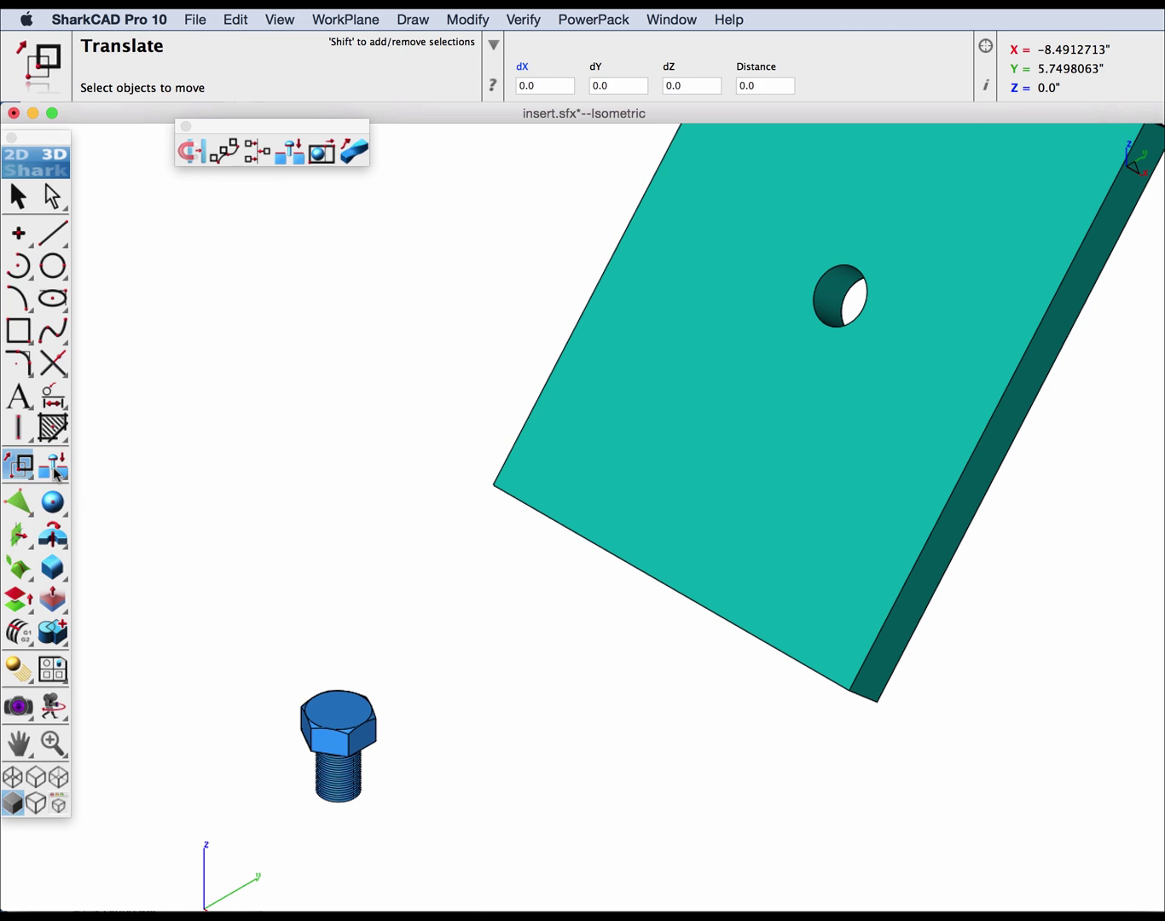
{"action": "left_click", "coordinate": [326, 738]}
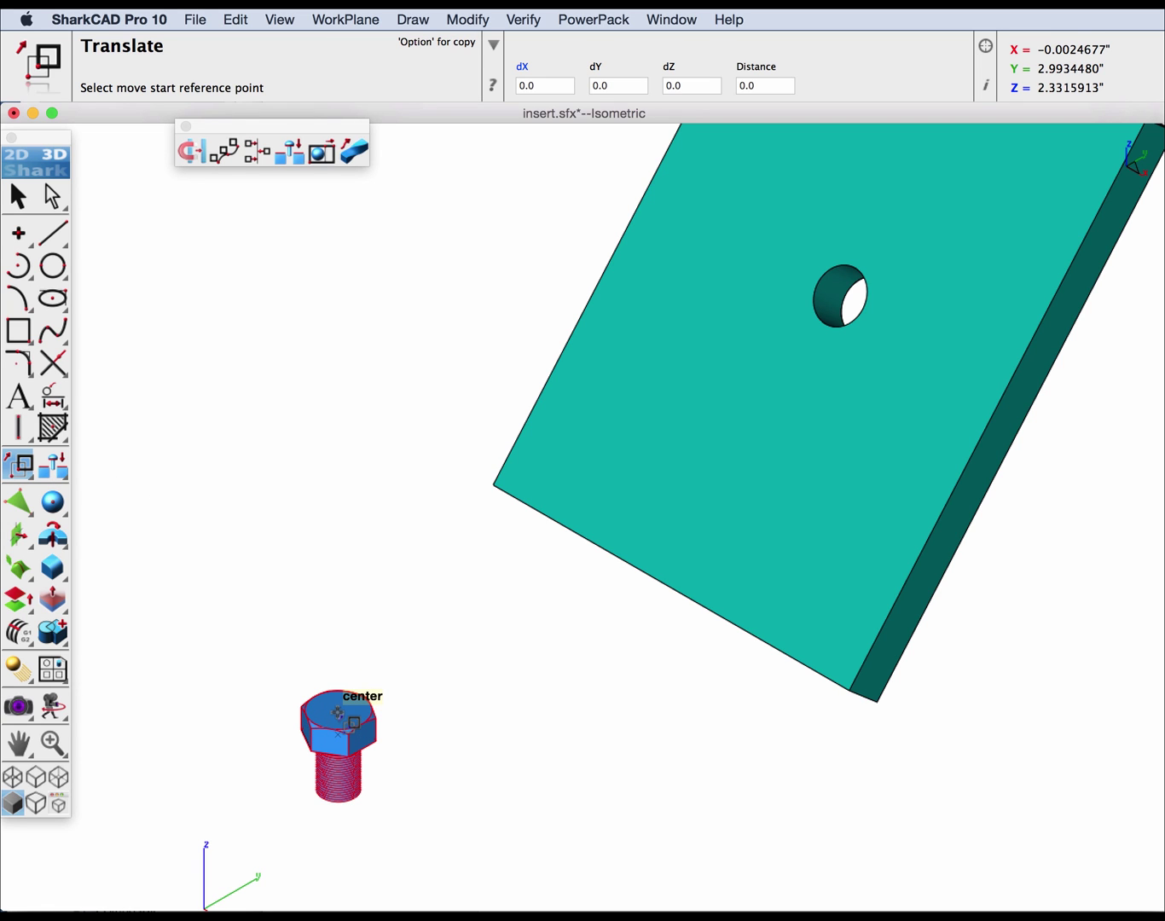
{"action": "left_click", "coordinate": [353, 722]}
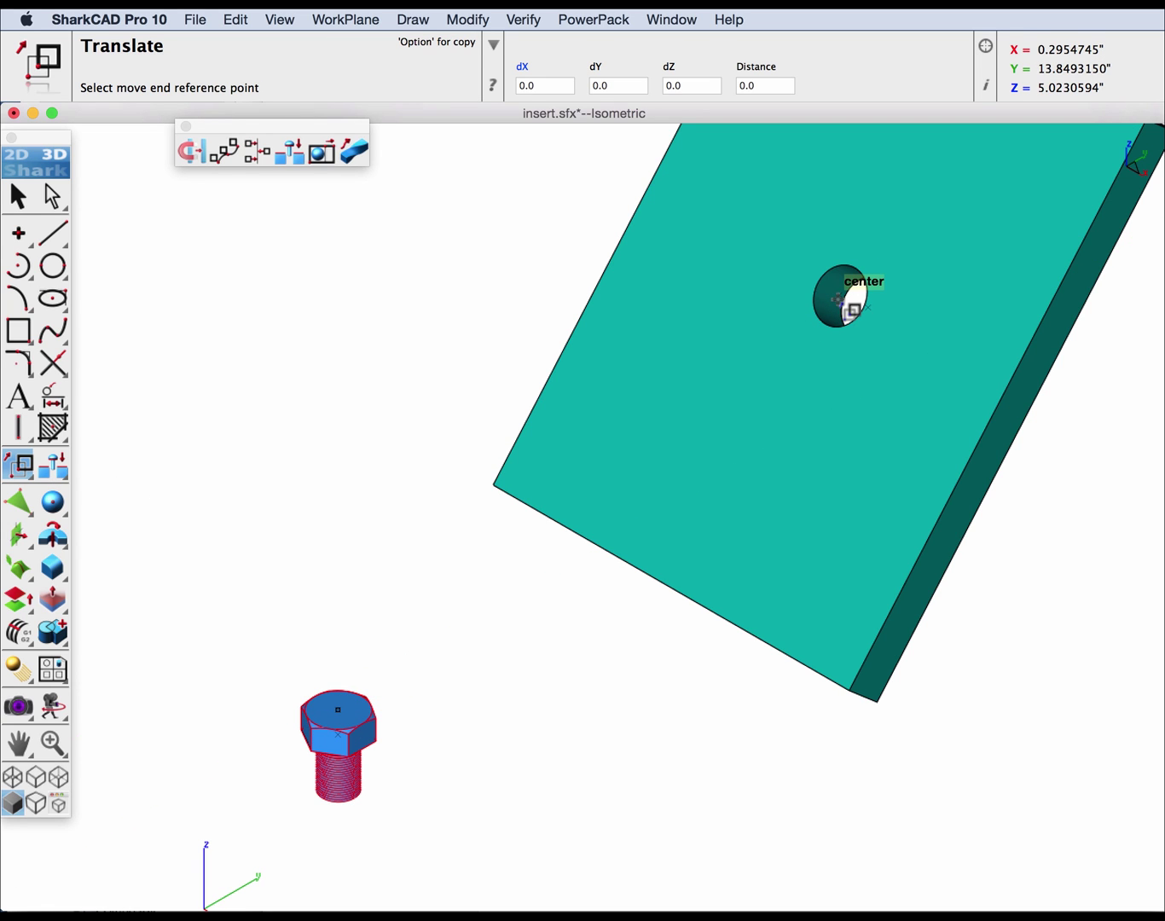
{"action": "left_click", "coordinate": [838, 298]}
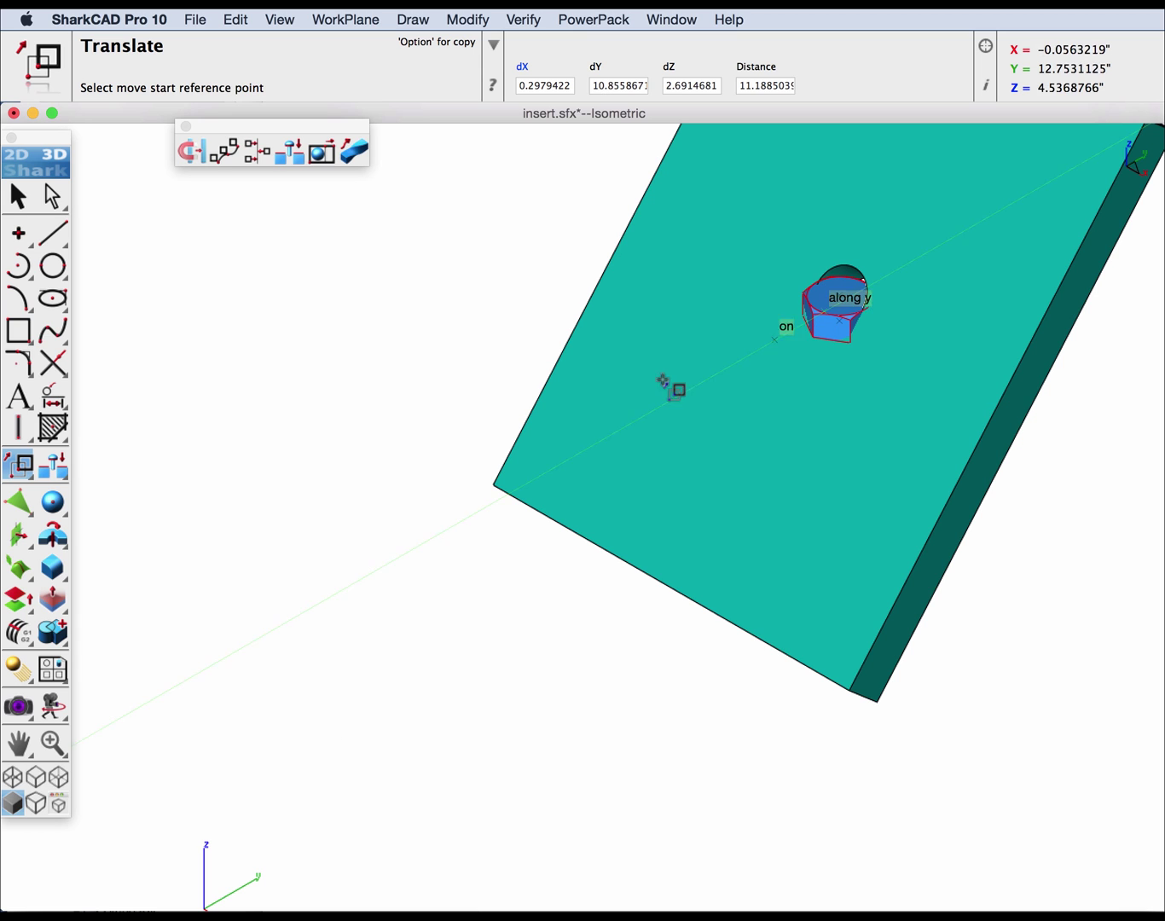
- Pan the view to centre the moved bolt on screen
{"action": "scroll", "coordinate": [860, 332], "scroll_direction": "up", "scroll_amount": 4}
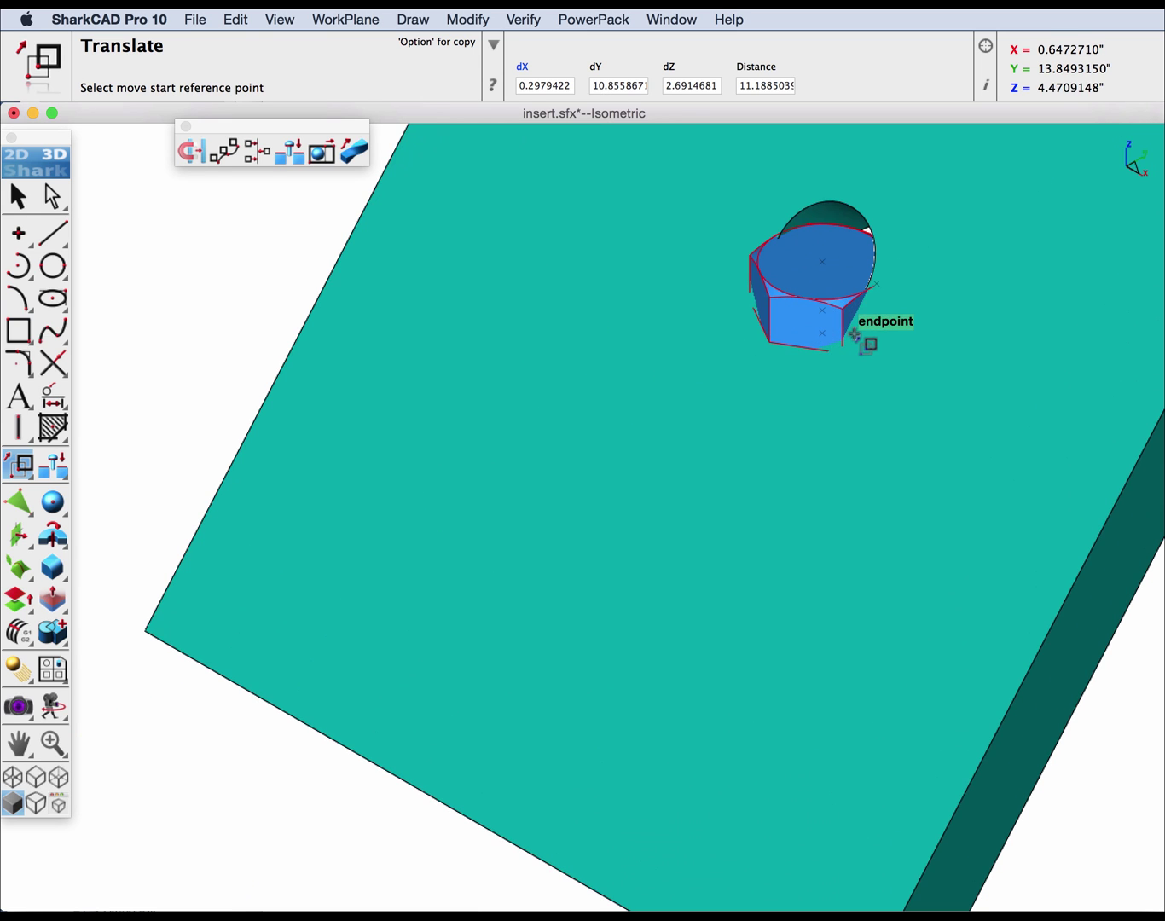
{"action": "middle_click_drag", "start_coordinate": [629, 332], "coordinate": [400, 521]}
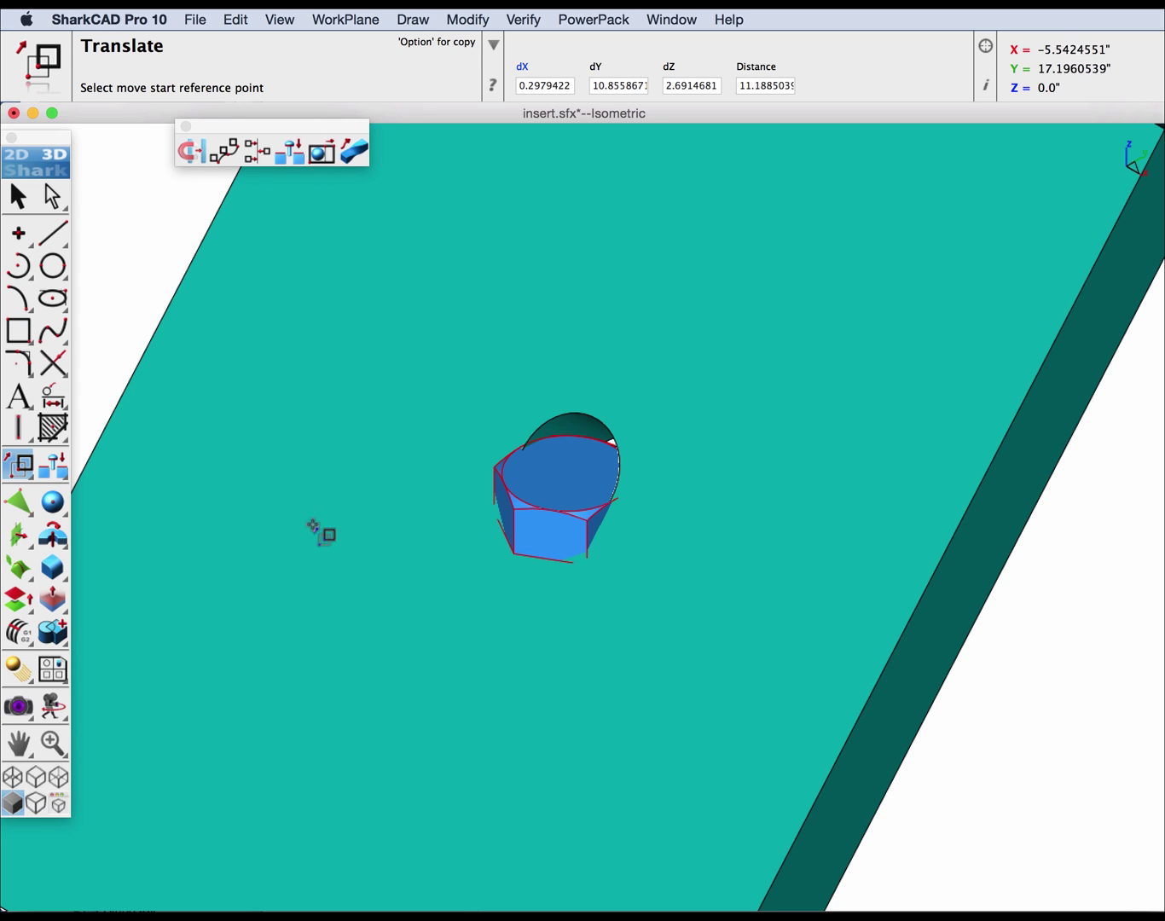
{"action": "left_click_drag", "start_coordinate": [21, 467], "coordinate": [84, 469]}
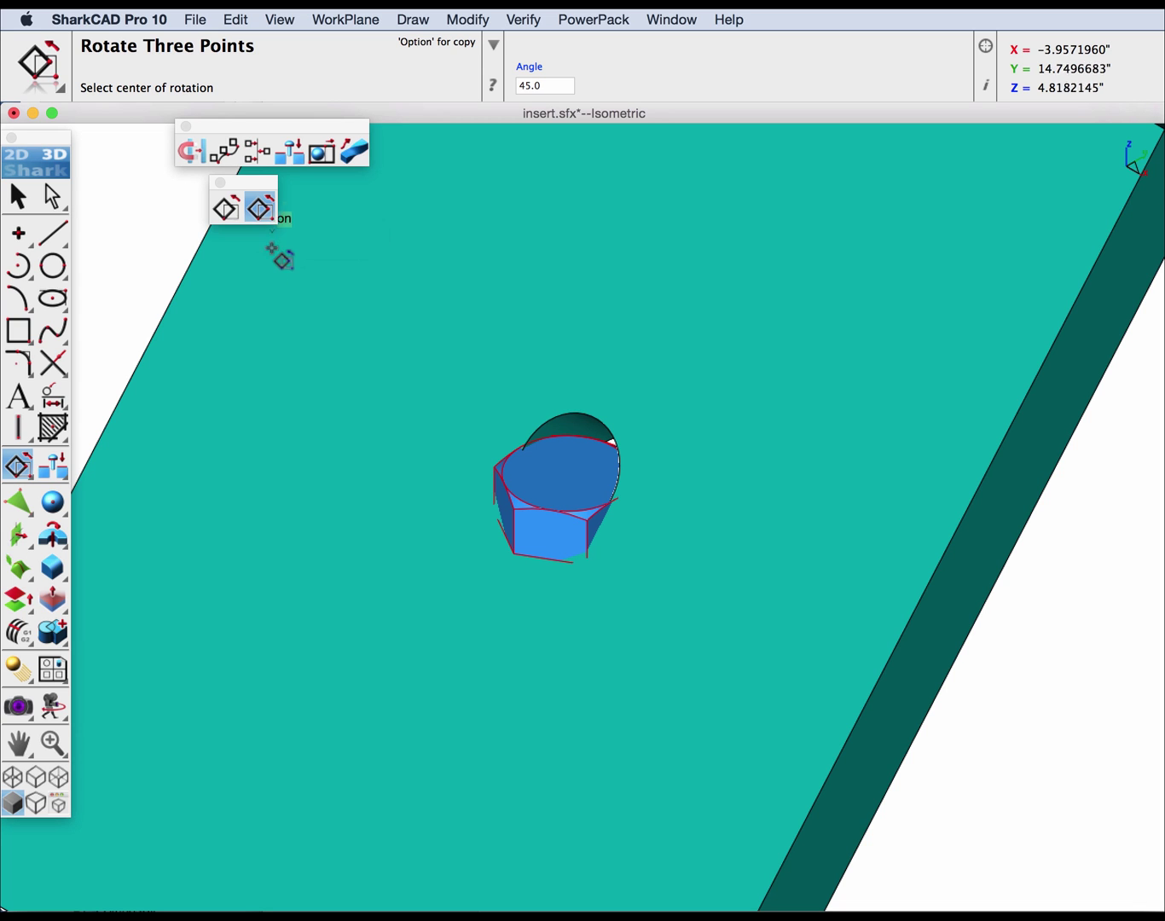
- In wireframe, rotate the bolt about its head centre from shank end to hole centre (49.340599°), then restore shading
{"action": "left_click", "coordinate": [13, 778]}
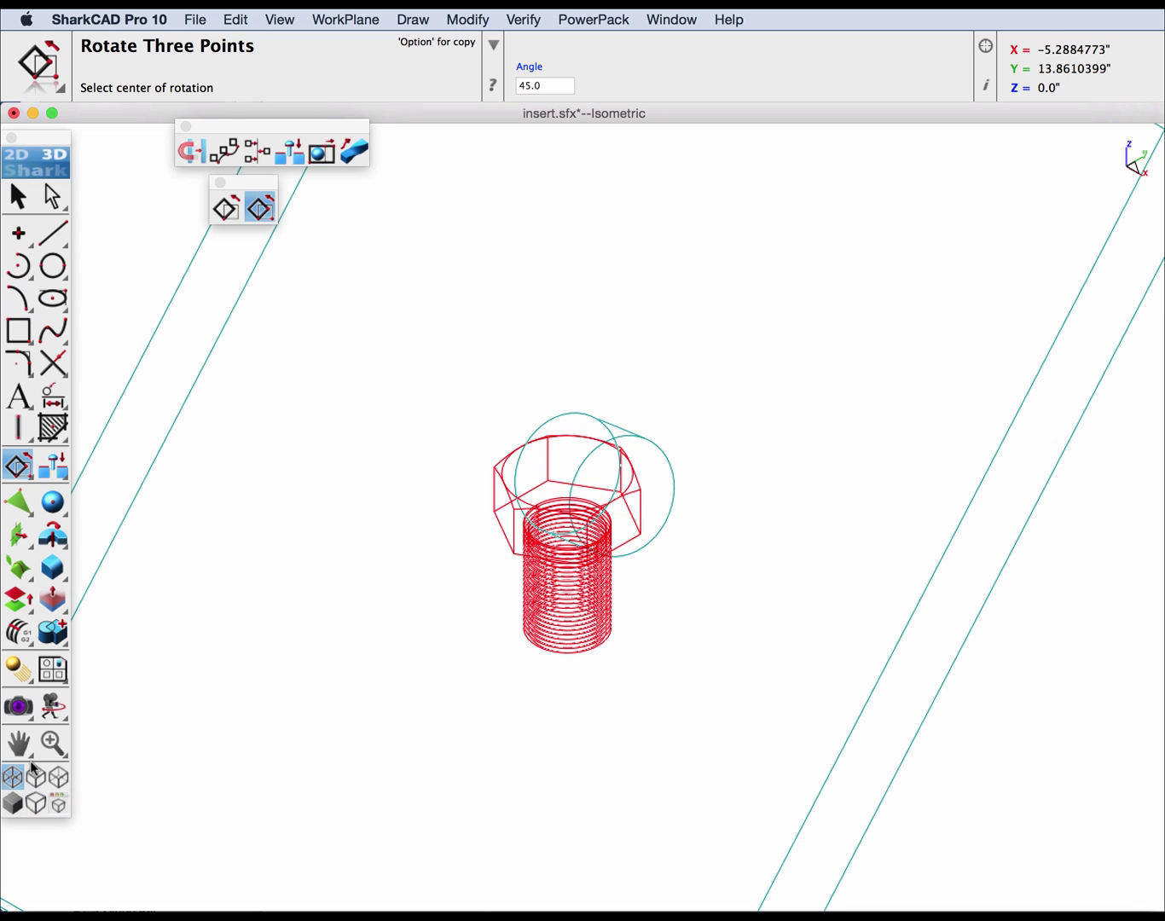
{"action": "left_click", "coordinate": [568, 474]}
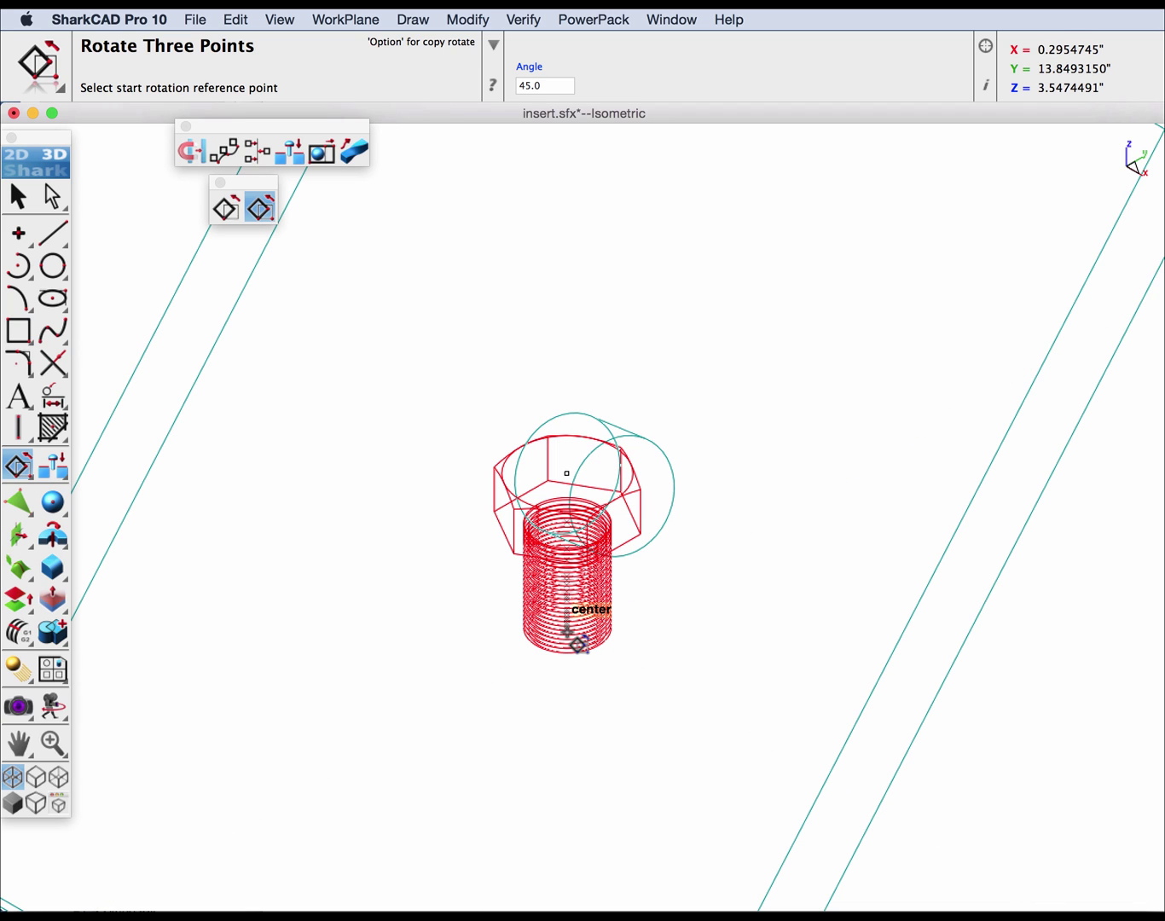
{"action": "left_click", "coordinate": [567, 631]}
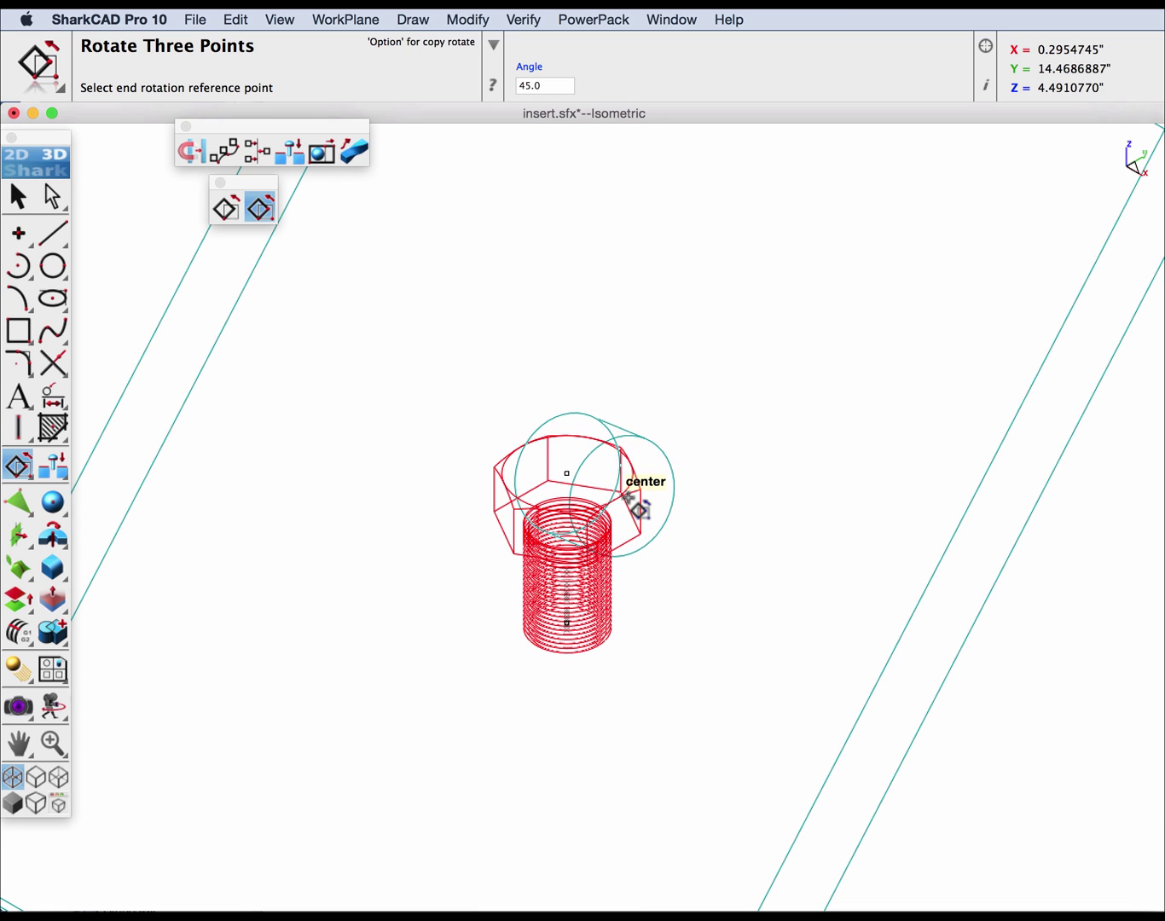
{"action": "left_click", "coordinate": [628, 497]}
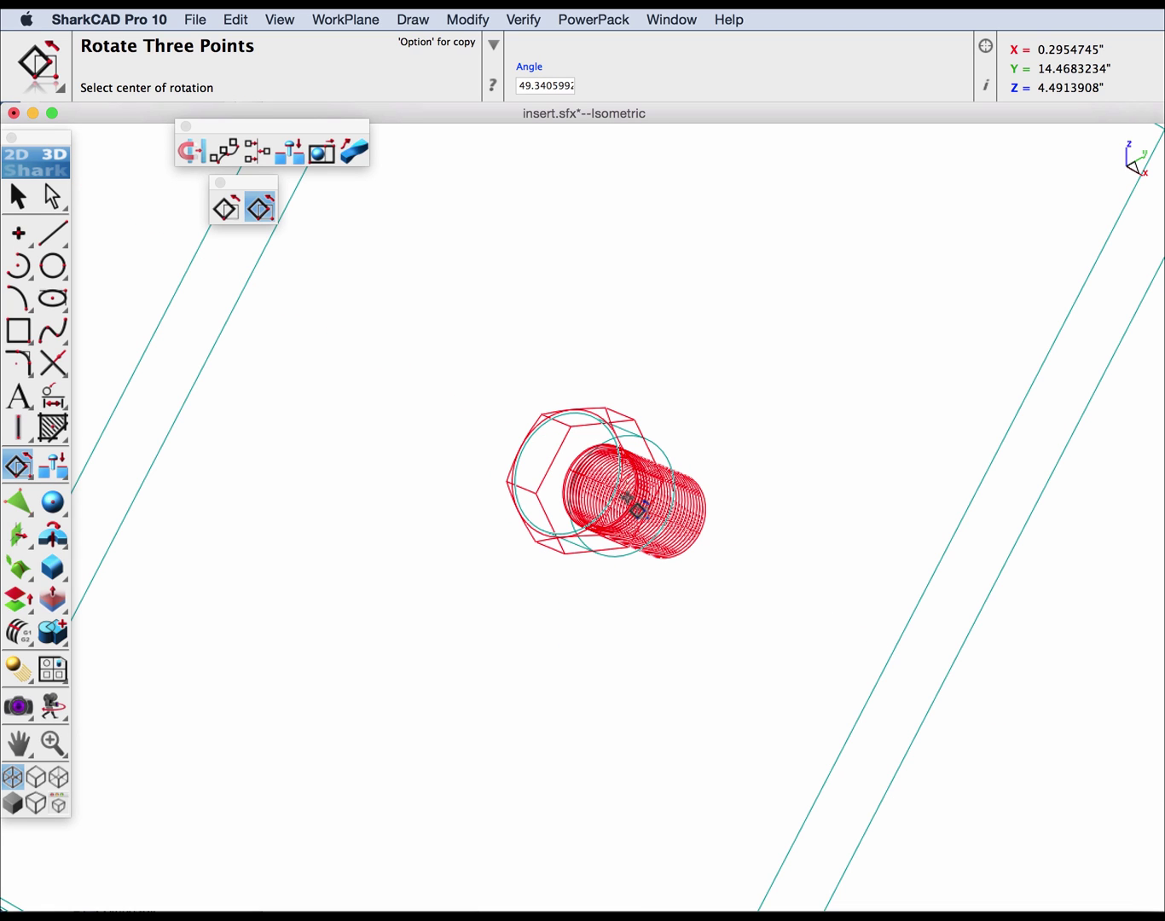
{"action": "left_click", "coordinate": [12, 803]}
{"action": "mouse_move", "coordinate": [667, 626]}
{"action": "middle_mouse_down"}
{"action": "mouse_move", "coordinate": [694, 609]}
{"action": "mouse_move", "coordinate": [455, 533]}
{"action": "mouse_move", "coordinate": [481, 523]}
{"action": "mouse_move", "coordinate": [556, 544]}
{"action": "mouse_move", "coordinate": [421, 489]}
{"action": "mouse_move", "coordinate": [802, 616]}
{"action": "middle_mouse_up"}
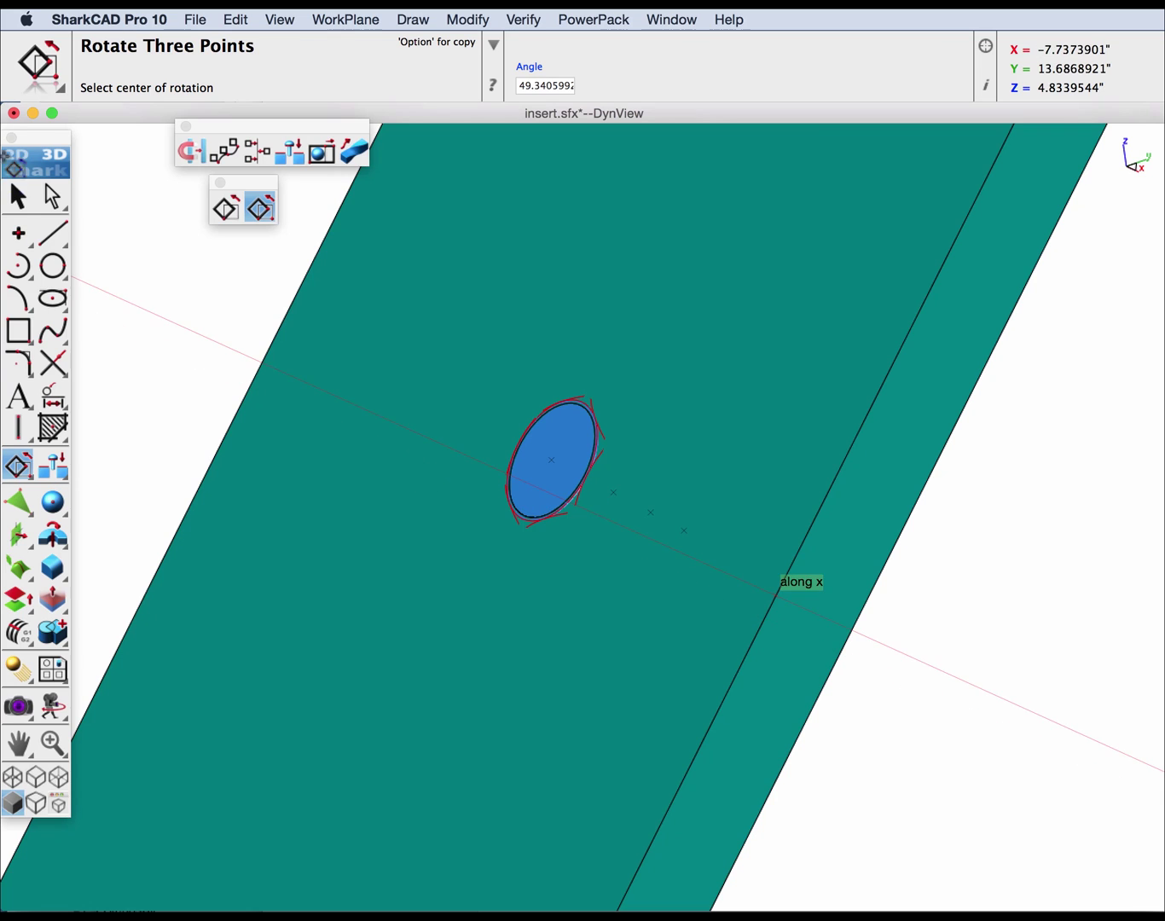
- Slide the bolt 0.9097699 along its own axis and deselect it
{"action": "key", "text": "Escape"}
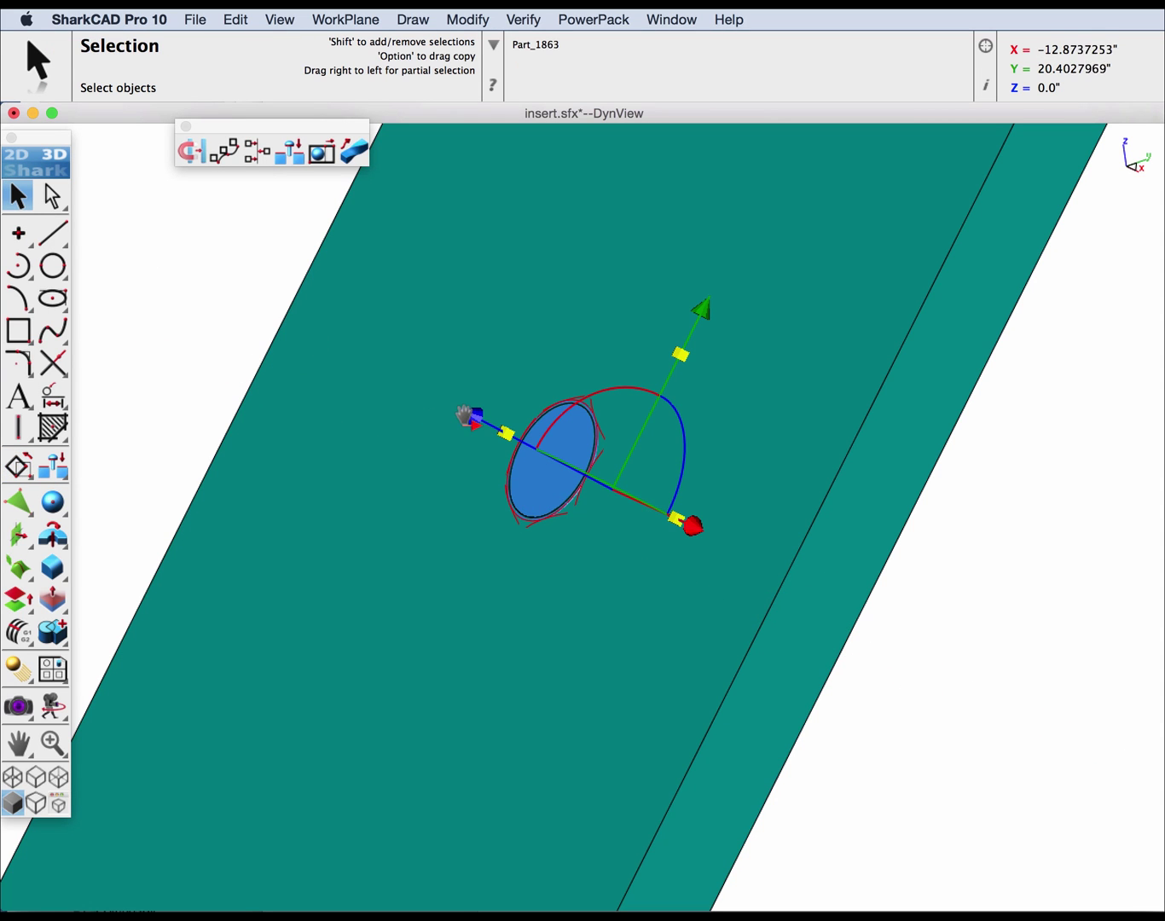
{"action": "left_click_drag", "start_coordinate": [471, 415], "coordinate": [385, 374]}
{"action": "left_click", "coordinate": [975, 756]}
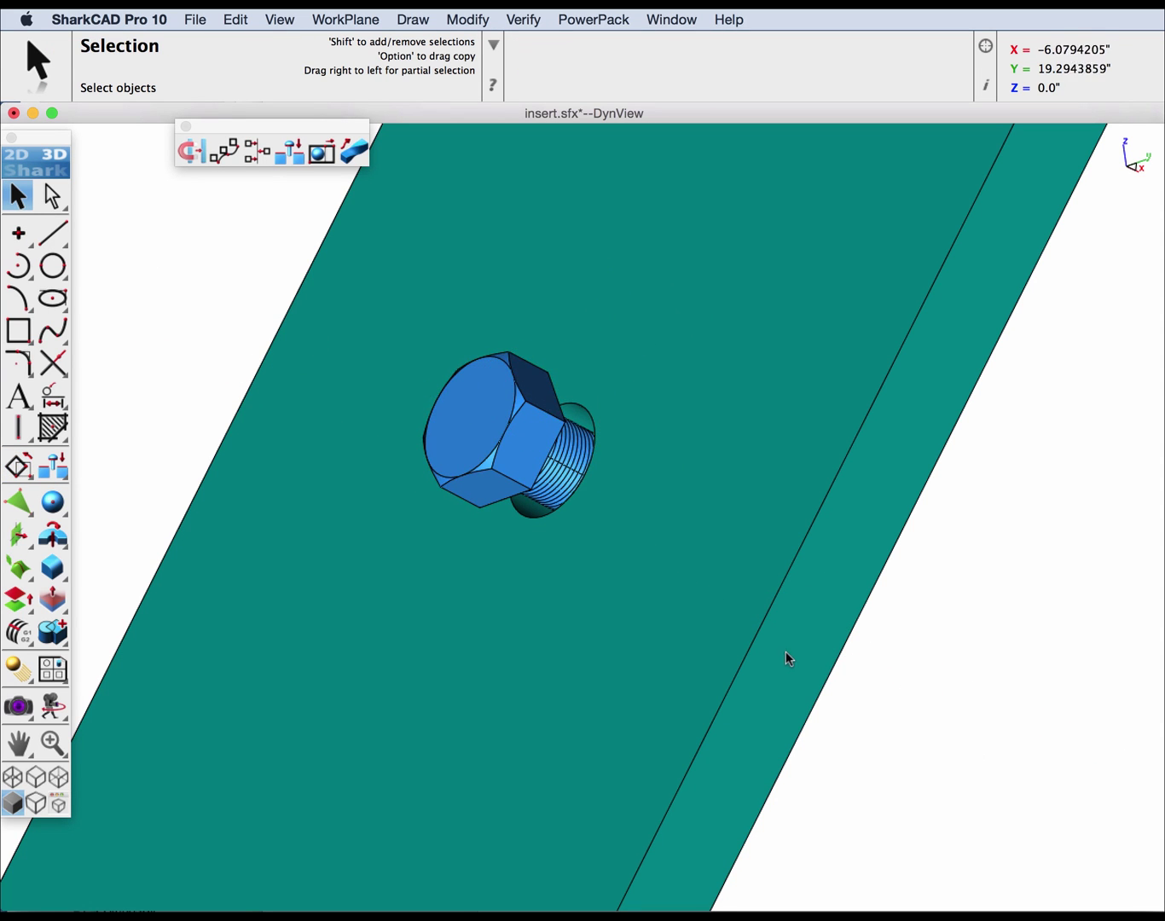
{"action": "middle_click_drag", "start_coordinate": [789, 656], "coordinate": [728, 627]}
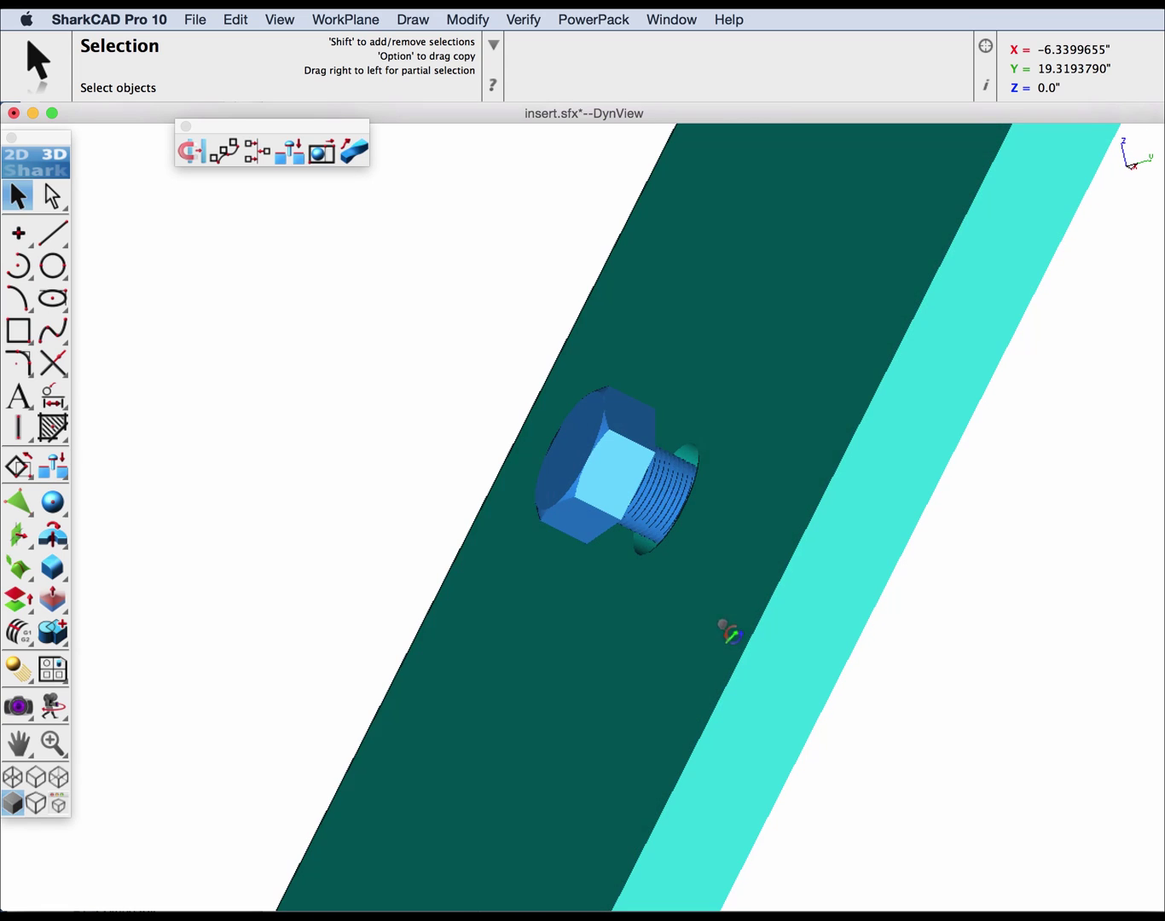
- Mate the bolt's Face 41 flush against the plate face, seating the head on the plate
{"action": "left_click", "coordinate": [256, 151]}
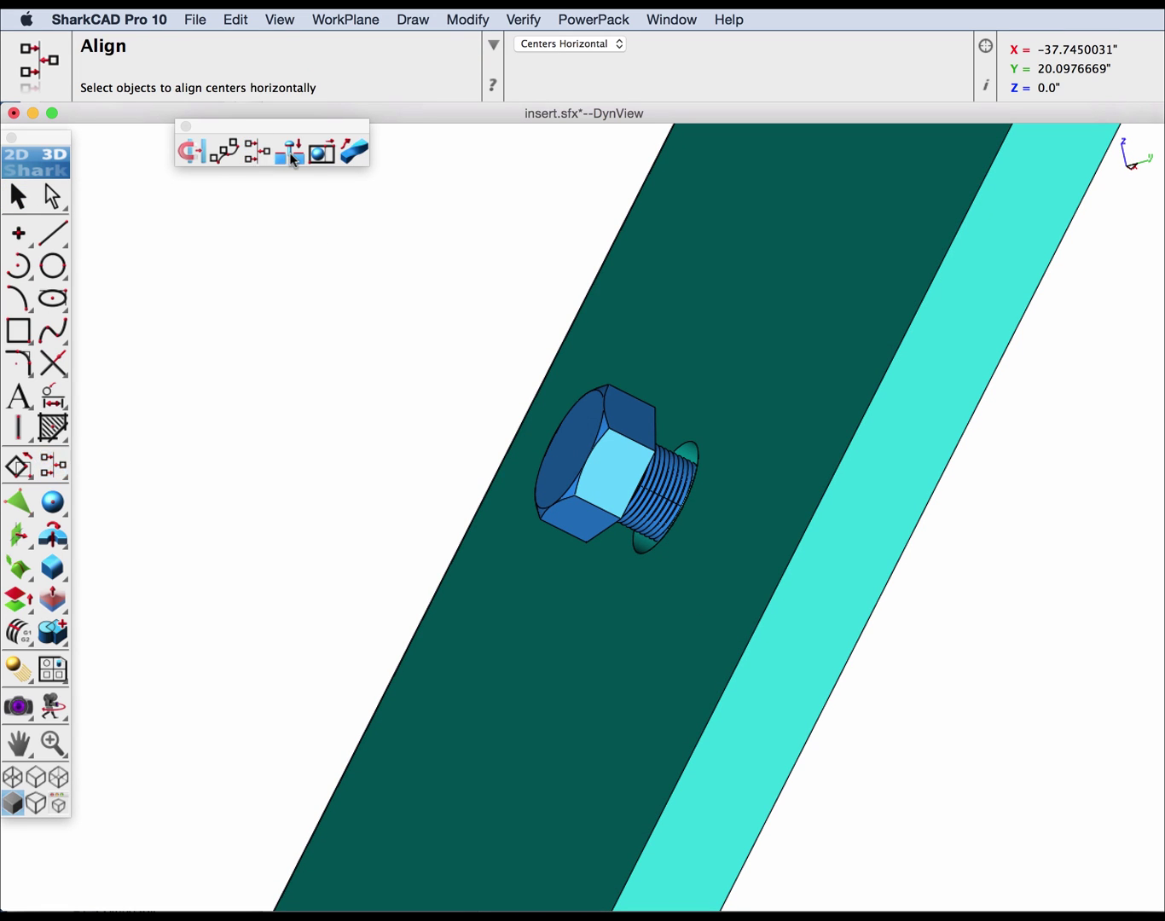
{"action": "left_click", "coordinate": [289, 152]}
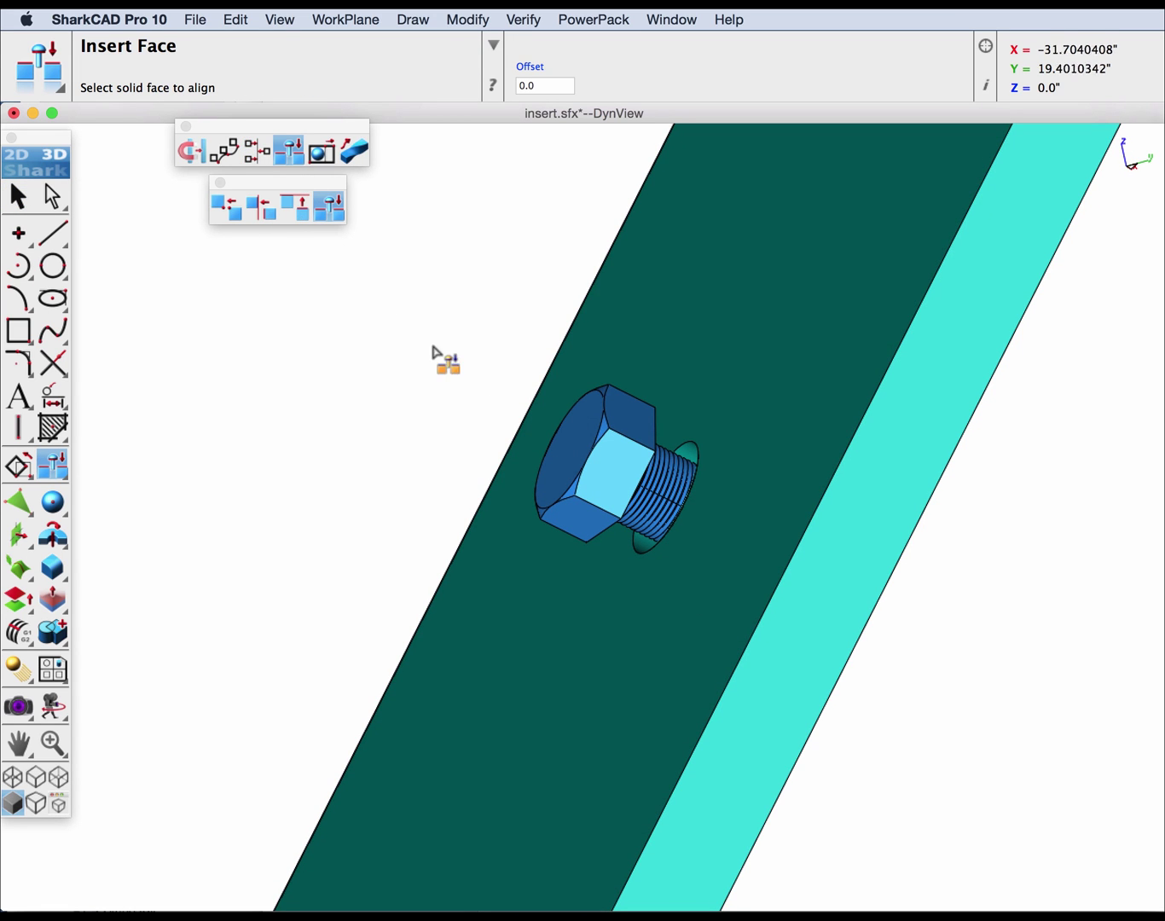
{"action": "middle_click_drag", "start_coordinate": [563, 481], "coordinate": [589, 496]}
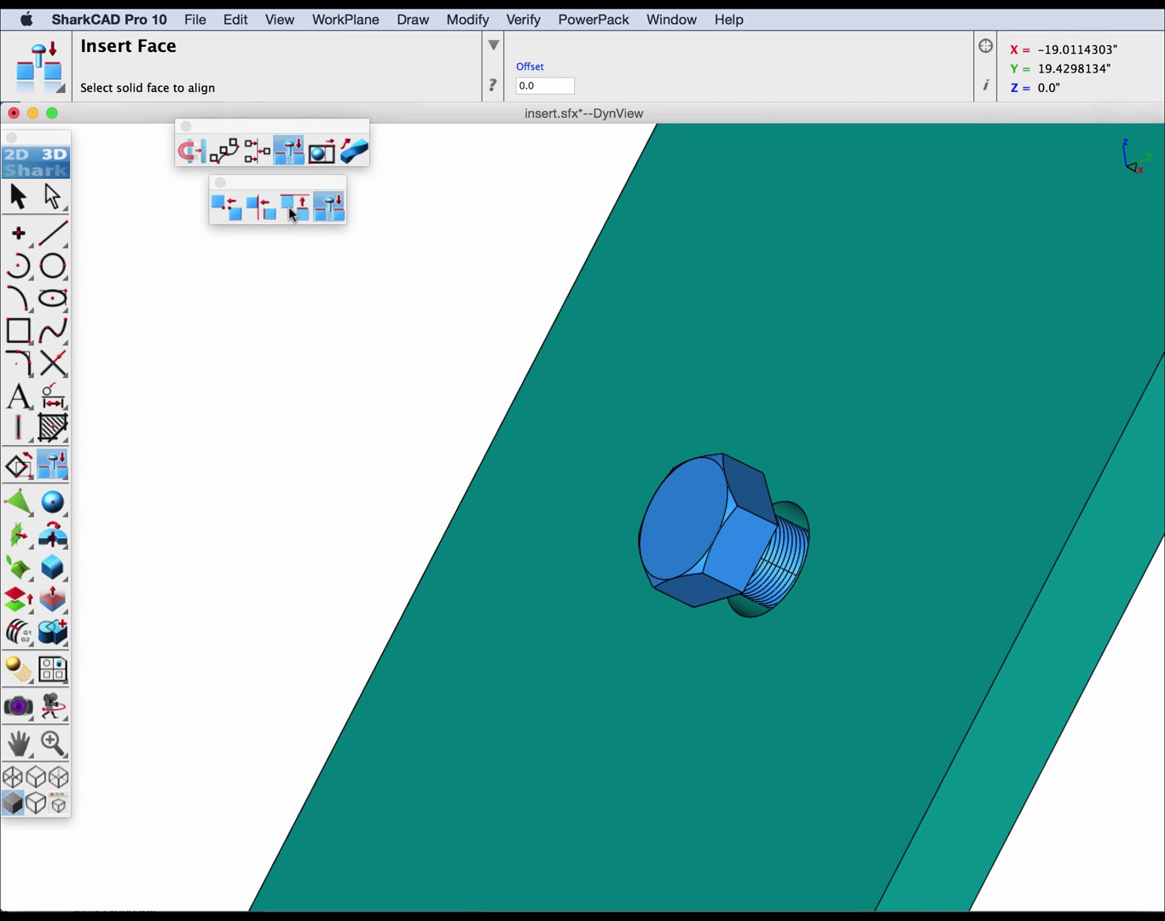
{"action": "left_click", "coordinate": [262, 213]}
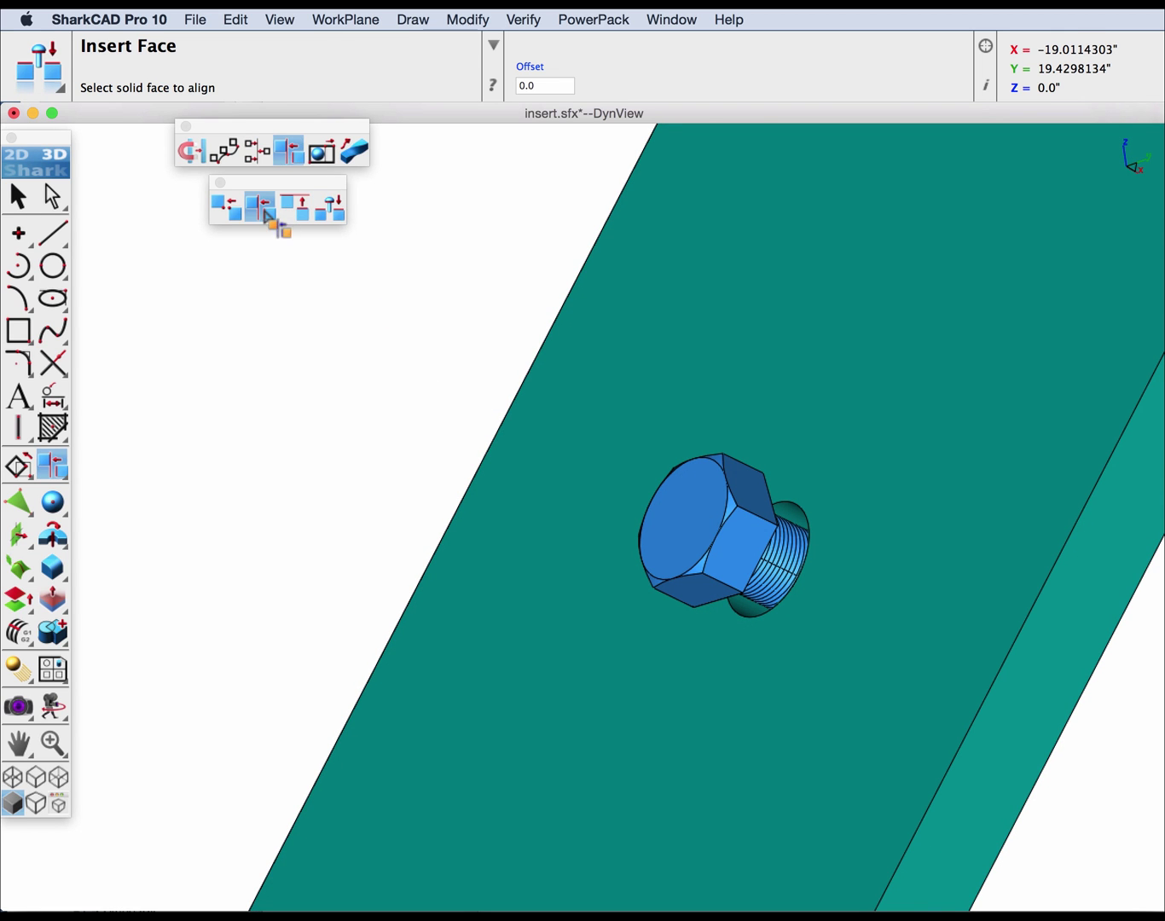
{"action": "left_click", "coordinate": [757, 489]}
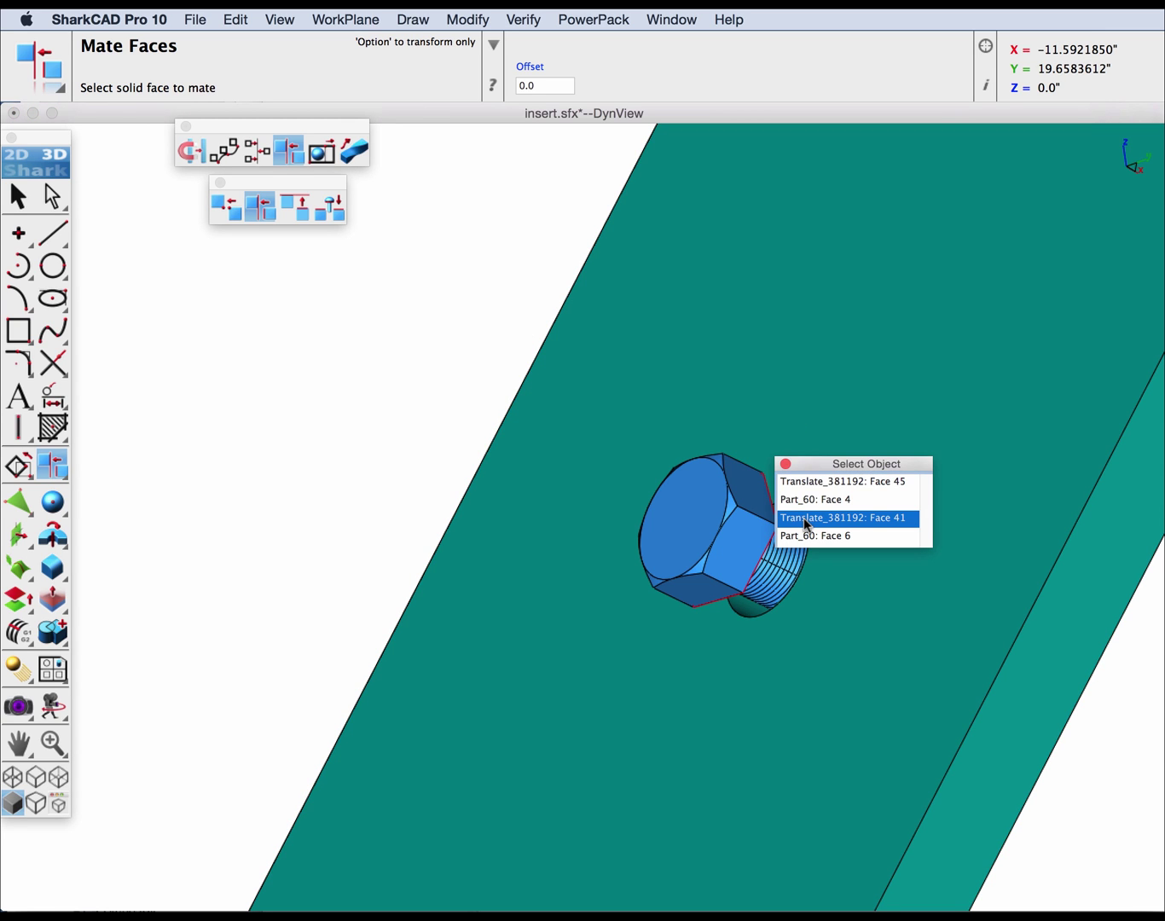
{"action": "left_click", "coordinate": [806, 518]}
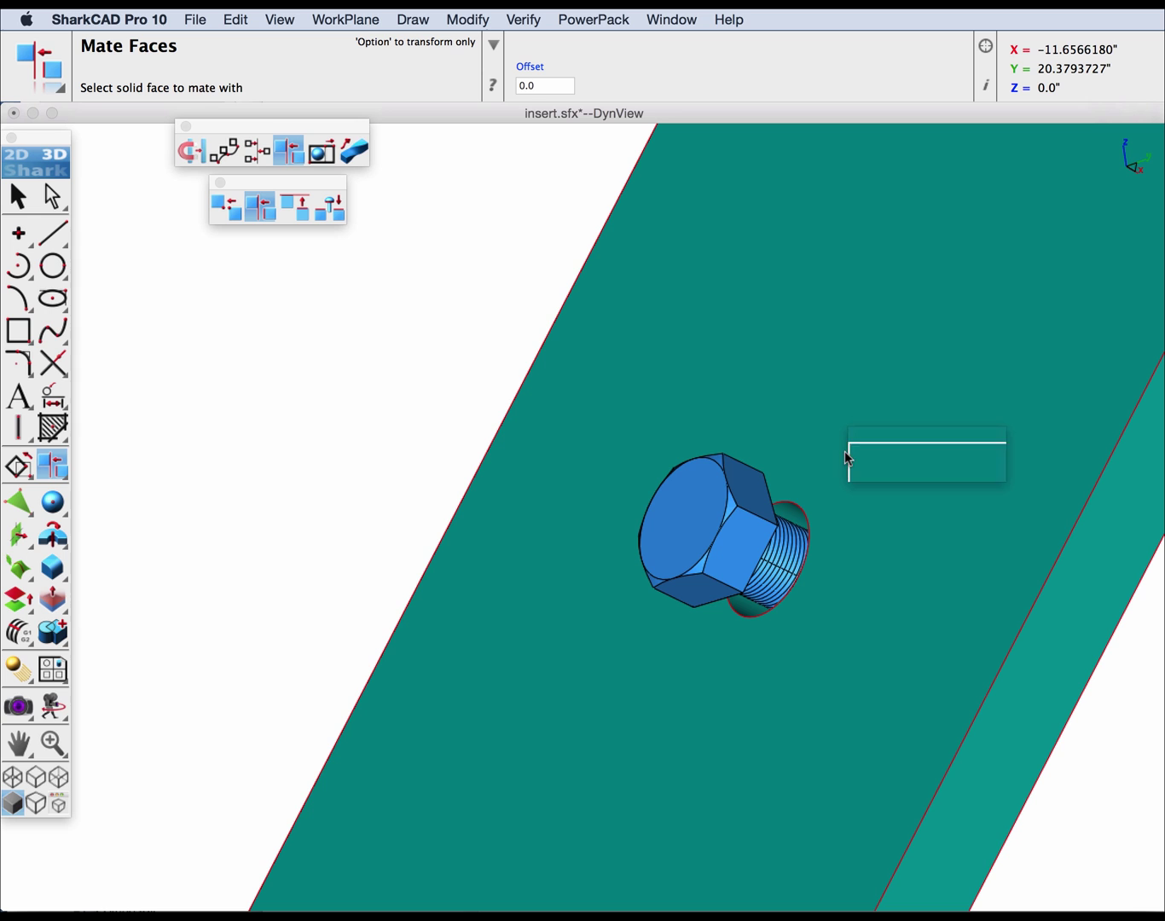
{"action": "left_click", "coordinate": [883, 465]}
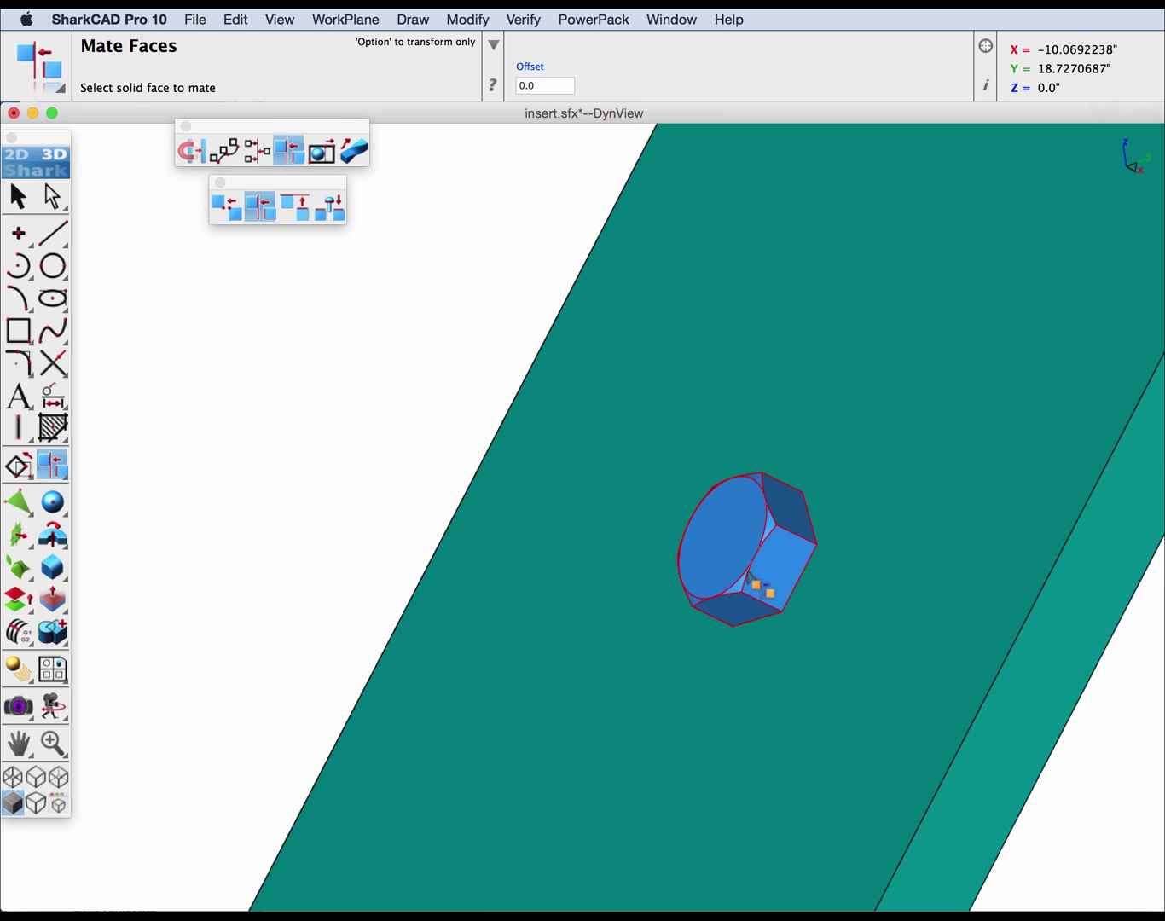
{"action": "middle_click_drag", "start_coordinate": [749, 579], "coordinate": [731, 544]}
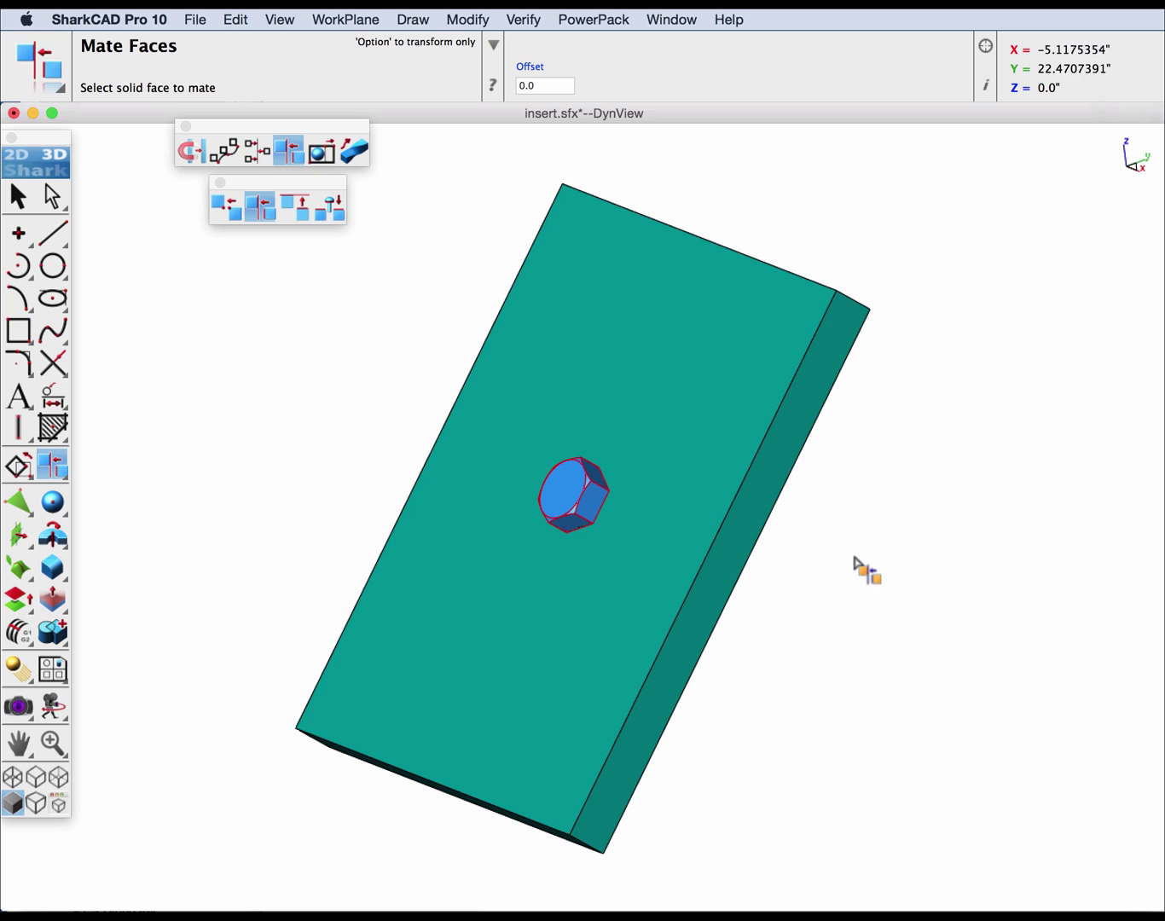